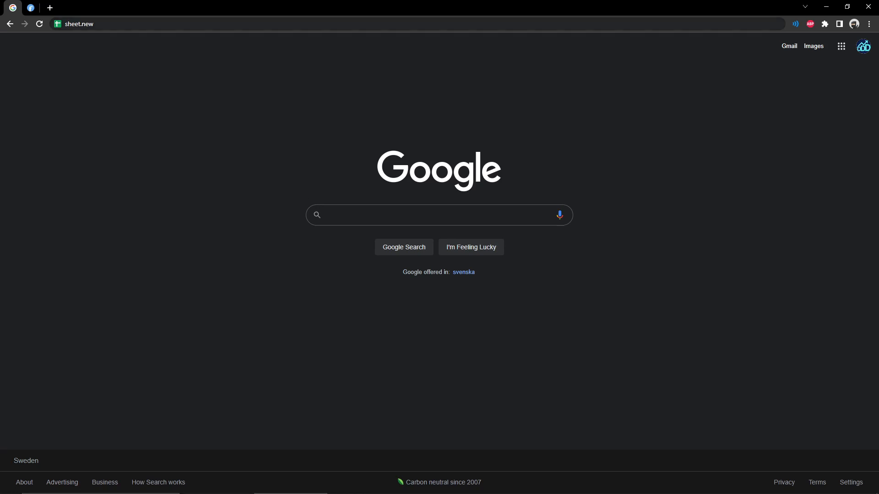
Create a new blank Google Sheets spreadsheet through sheet.new and title it "Portolio Tracker".
key("ctrl+l")
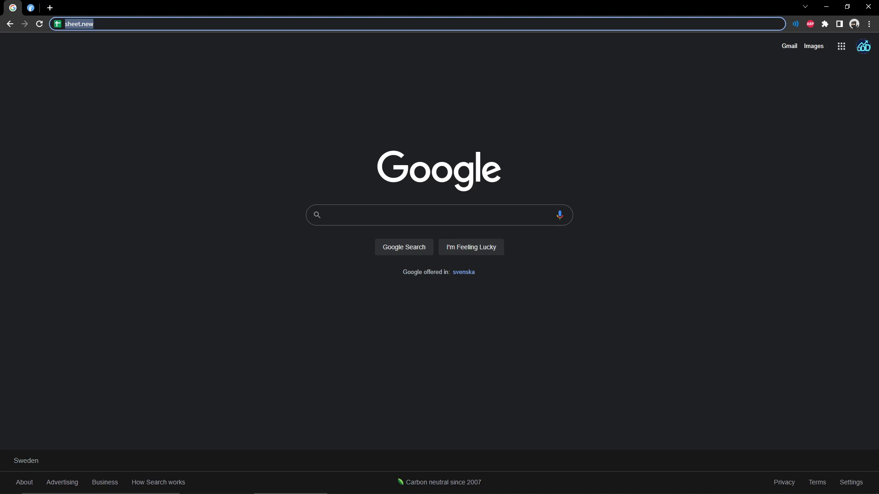
key("Return")
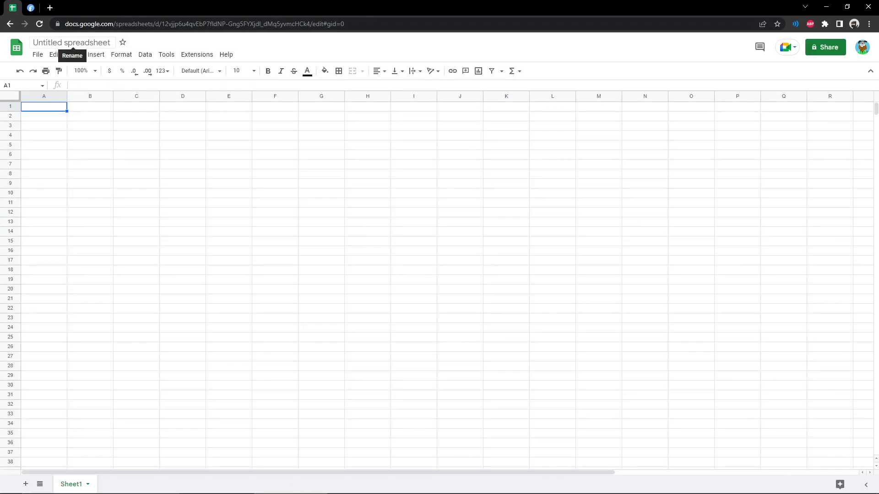
left_click(72, 43)
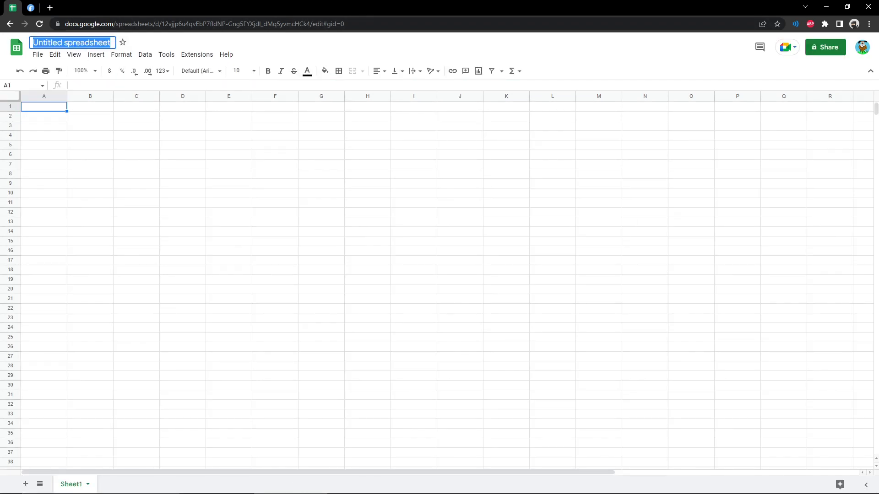
type("Portolio Tracker")
key("Return")
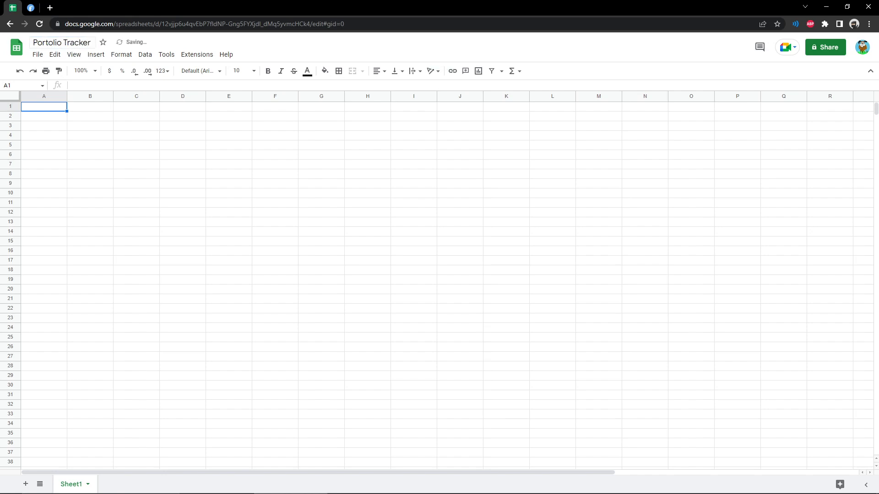
Fill every cell of the sheet with the darkest blue in the palette.
key("ctrl+a")
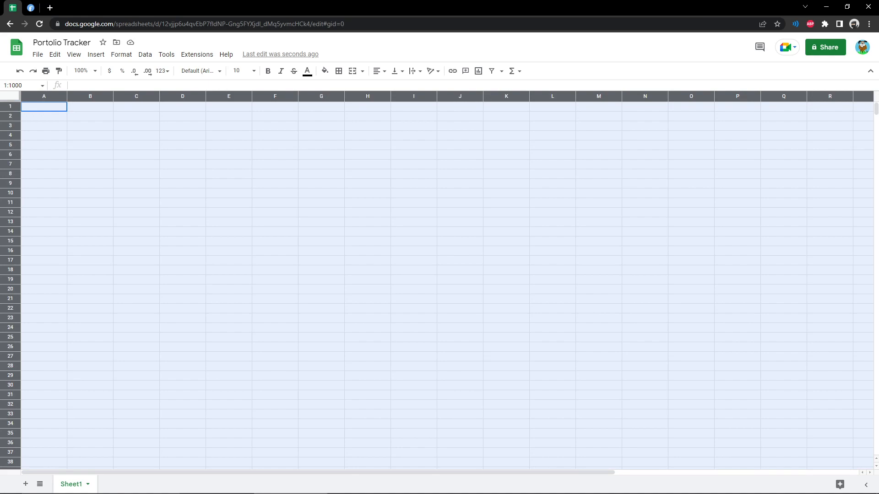
left_click(91, 145)
left_click(10, 97)
left_click(325, 71)
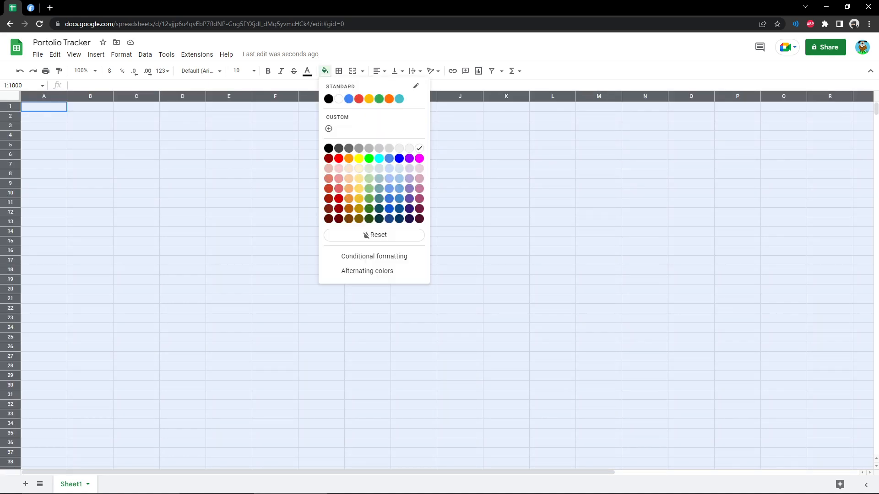
left_click(399, 218)
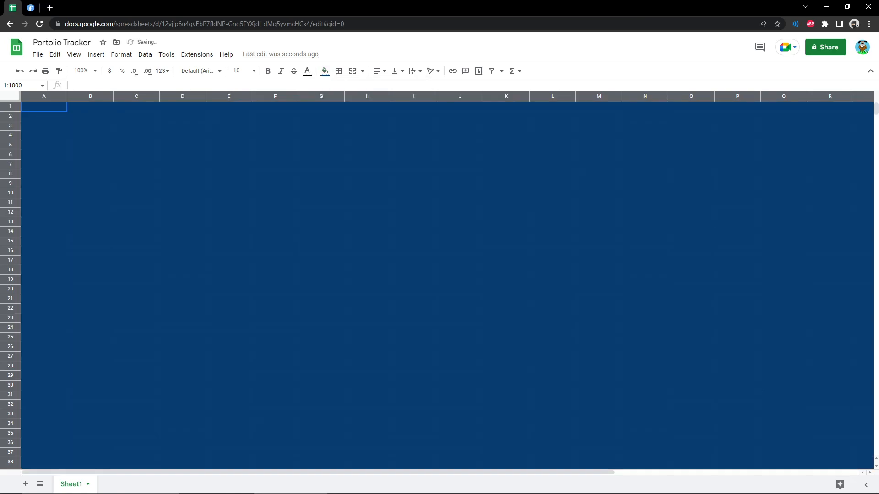
left_click(414, 241)
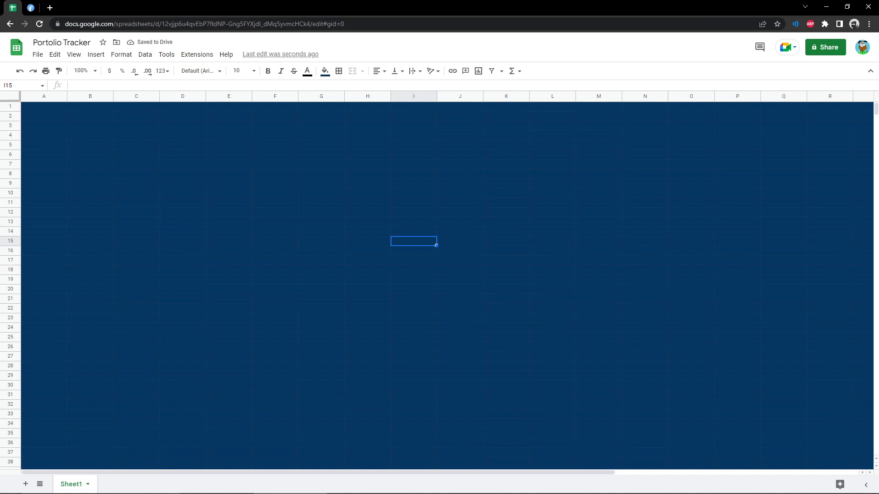
Enter the header "Logo" in A2 and set the text color of all of row 2 to white.
left_click(44, 116)
type("Logo")
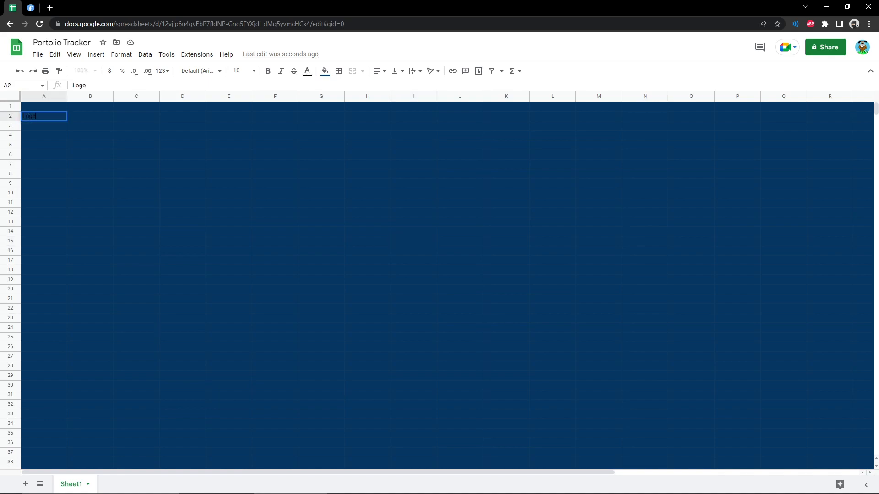
left_click(10, 116)
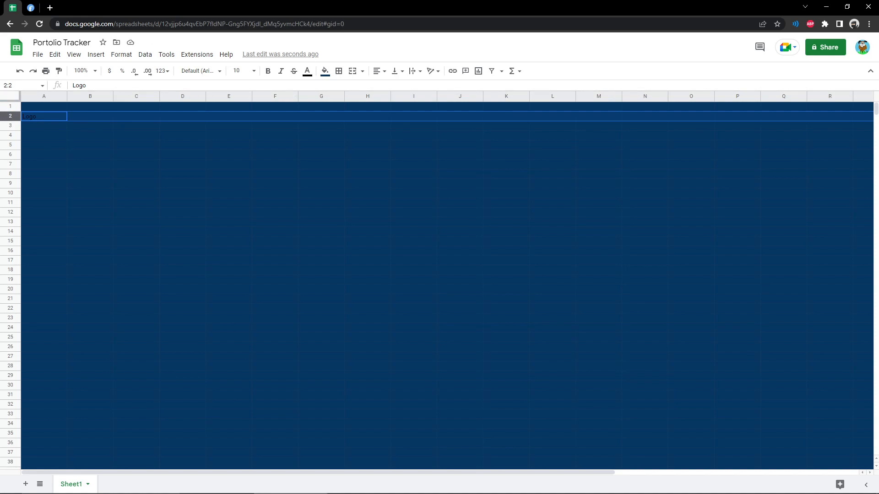
left_click(307, 71)
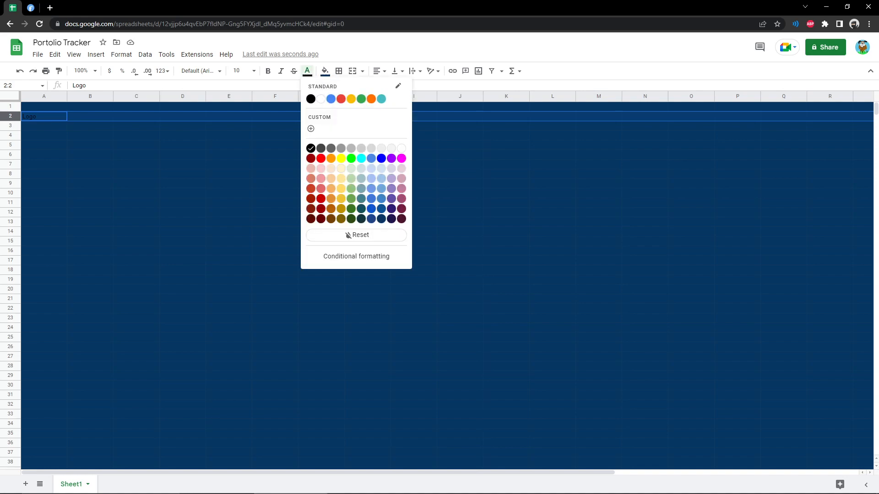
left_click(401, 148)
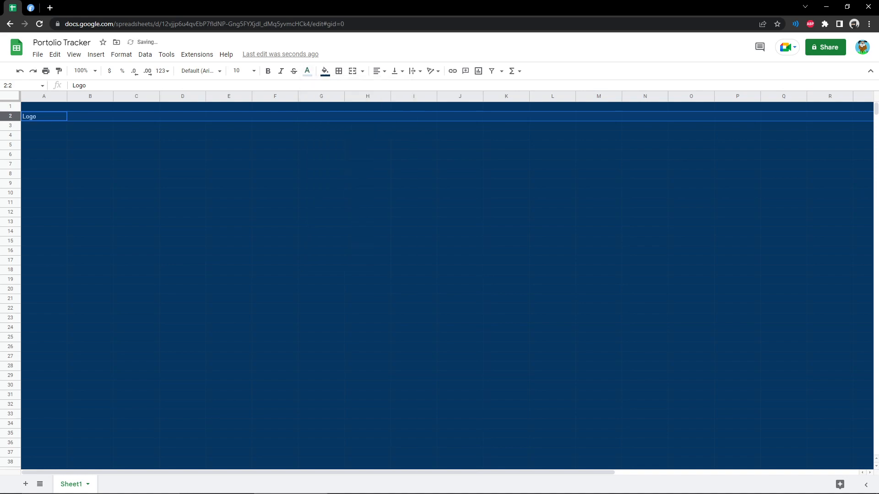
left_click(275, 174)
left_click(90, 117)
Format row 2 as centered, bold, size 14 text, and make row 1 about two and a half times as tall.
left_click(10, 116)
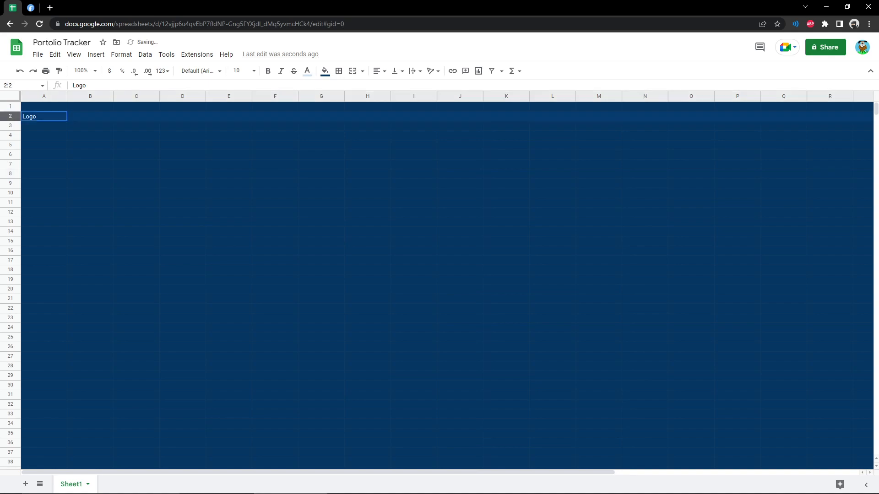
left_click(379, 71)
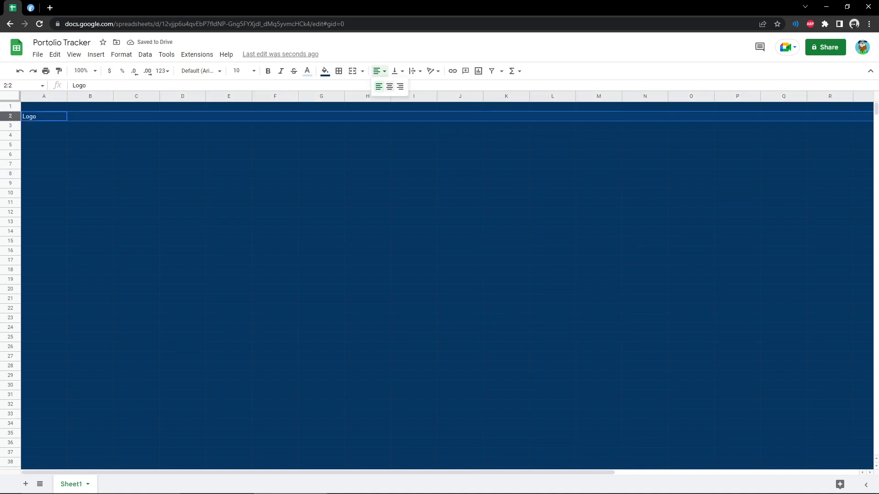
left_click(390, 88)
left_click(268, 71)
left_click(253, 71)
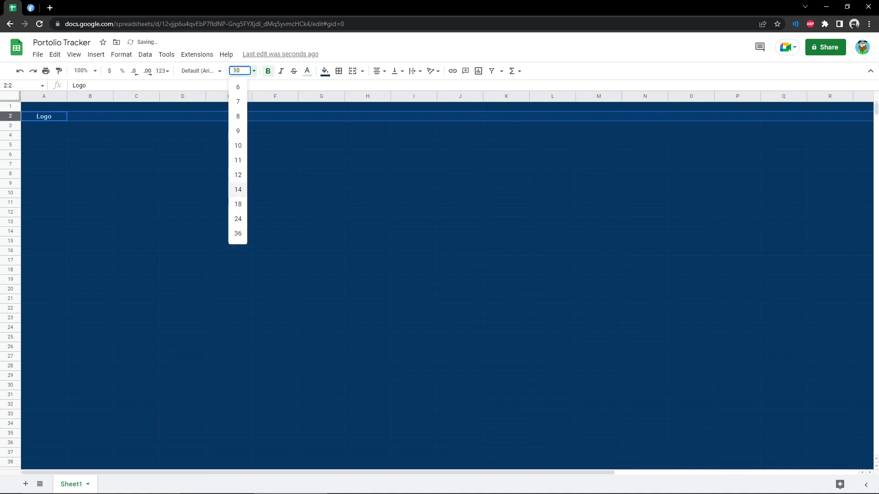
left_click(238, 190)
left_click(182, 187)
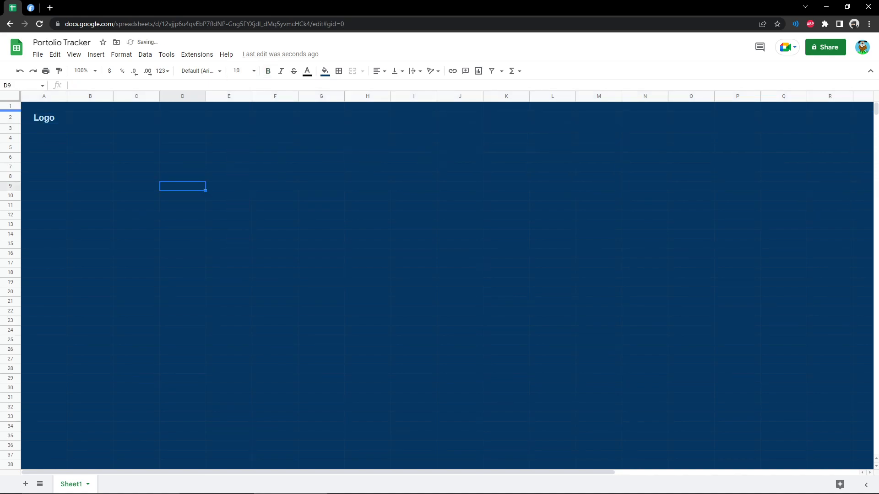
left_click_drag(10, 110, 10, 125)
Enter the header "365 Day Chart" in B2.
left_click(90, 132)
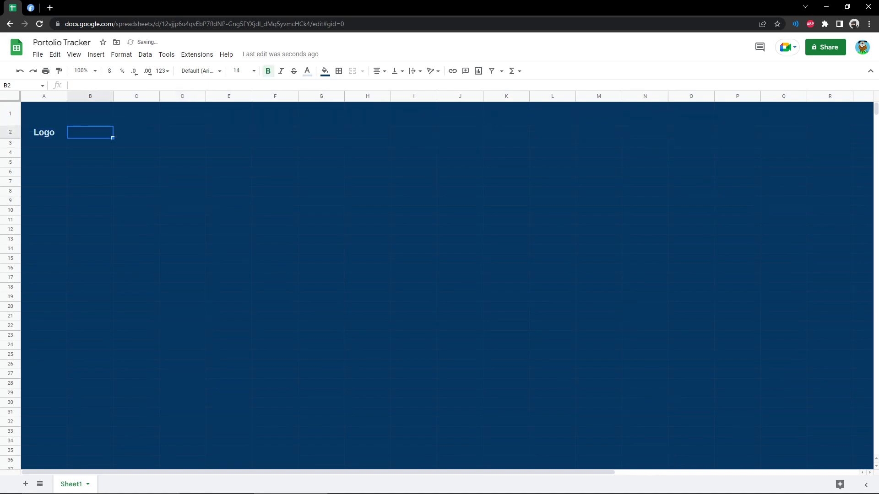
type("365 Da")
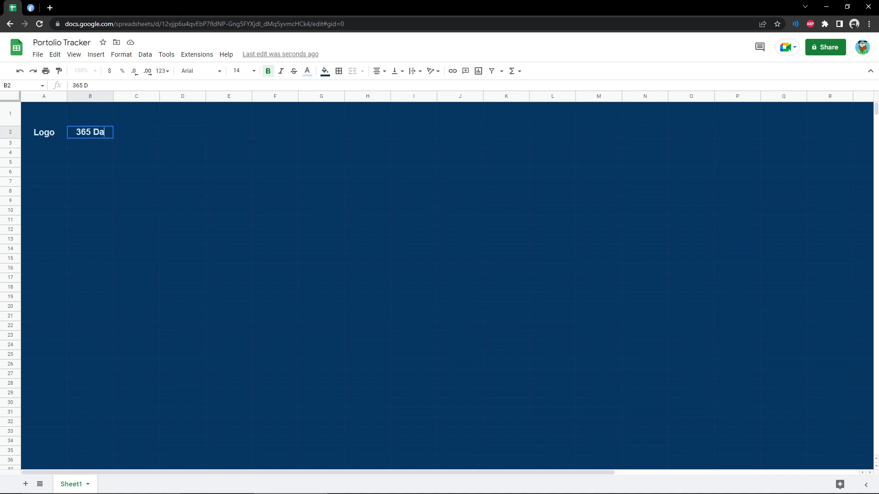
type("y Cahrt")
key("BackSpace")
key("BackSpace")
key("BackSpace")
key("BackSpace")
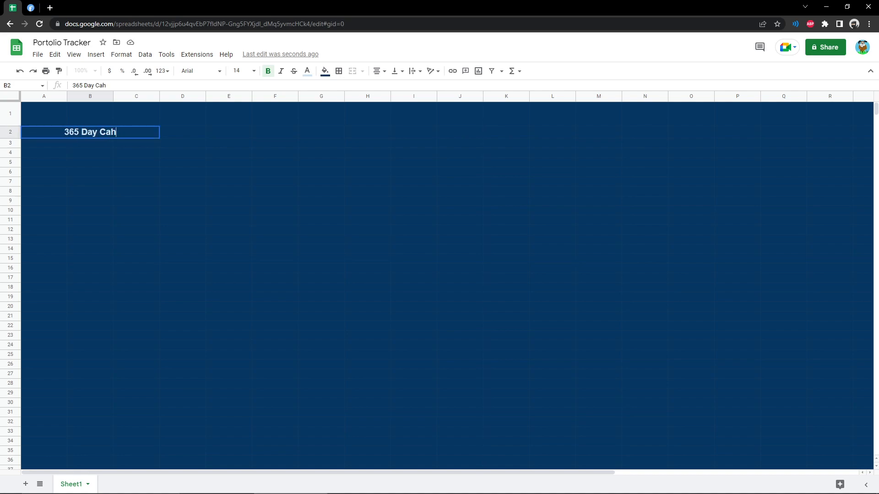
type("hart")
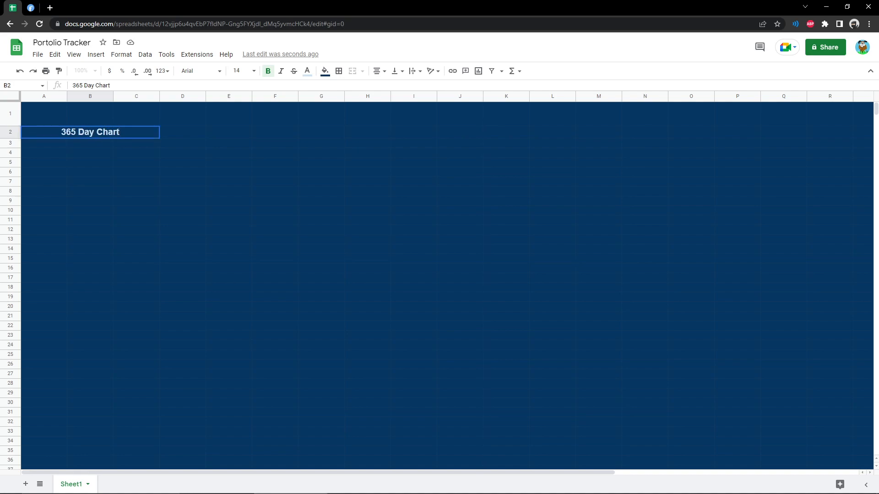
key("Tab")
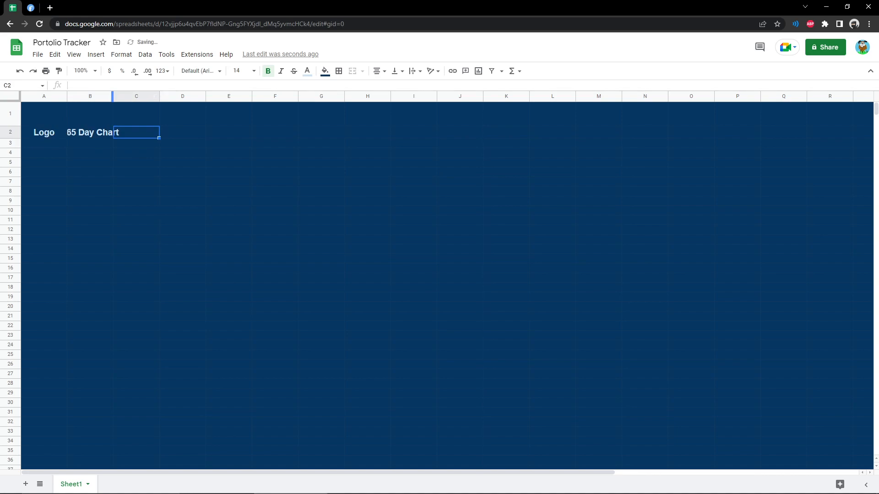
Enter the headers "Ticker", "Sector" and "Shares" in cells C2 to E2.
type("Ticker")
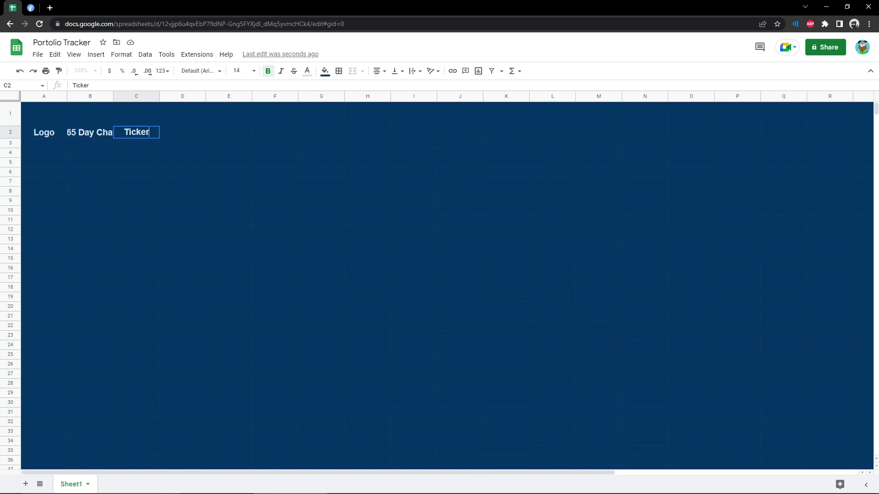
key("Tab")
type("Sector")
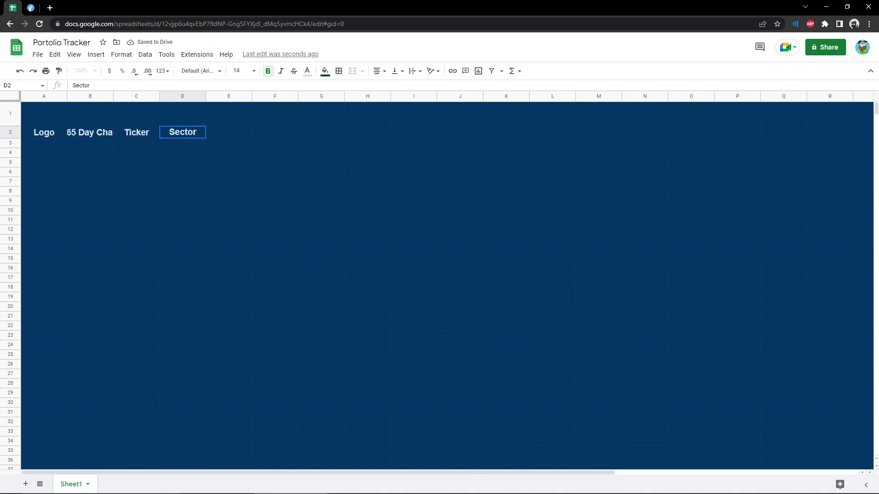
key("Tab")
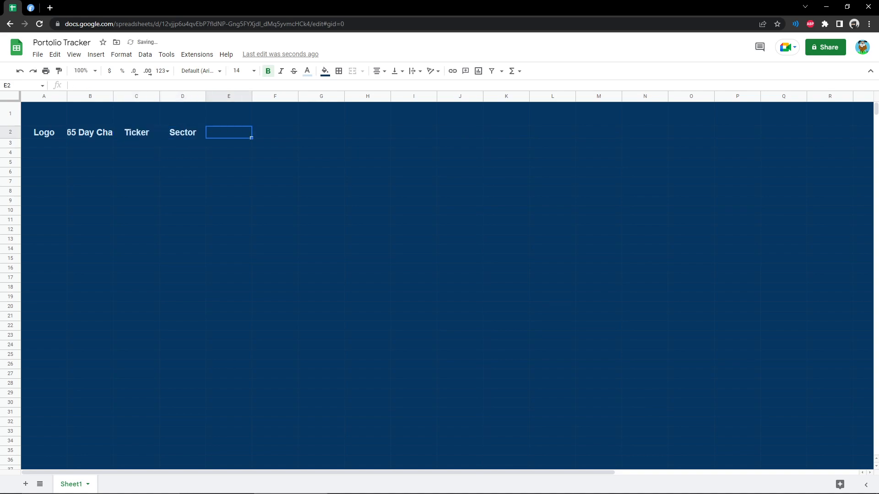
type("A")
key("BackSpace")
type("Shares")
key("Tab")
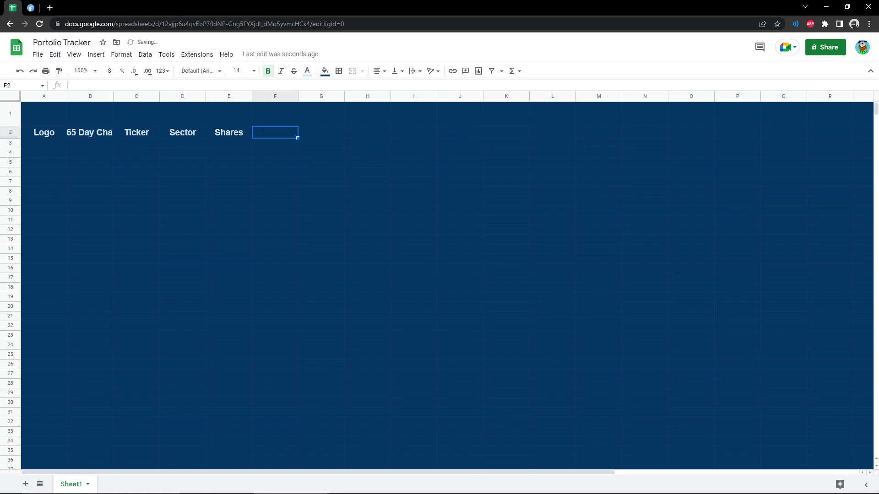
Enter the headers "Cost", "Total Cost", "Price" and "Weight" in cells F2 to I2.
type("Cost")
key("Tab")
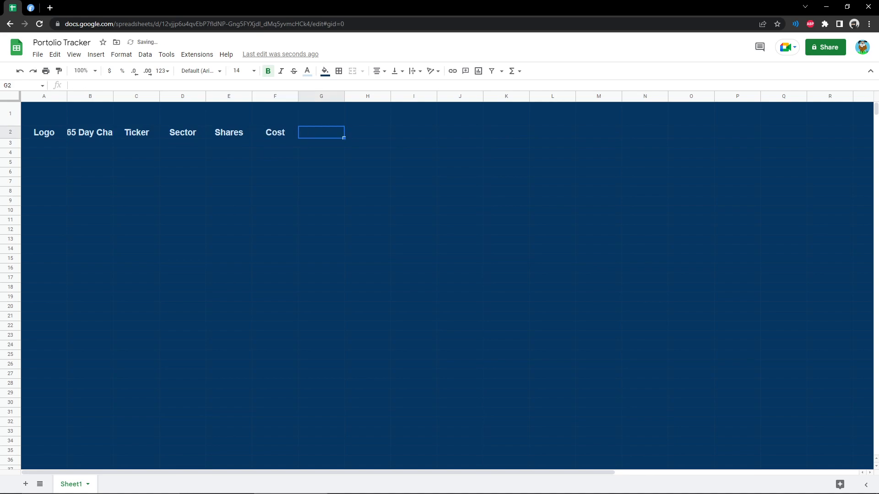
type("Total Cost")
key("Tab")
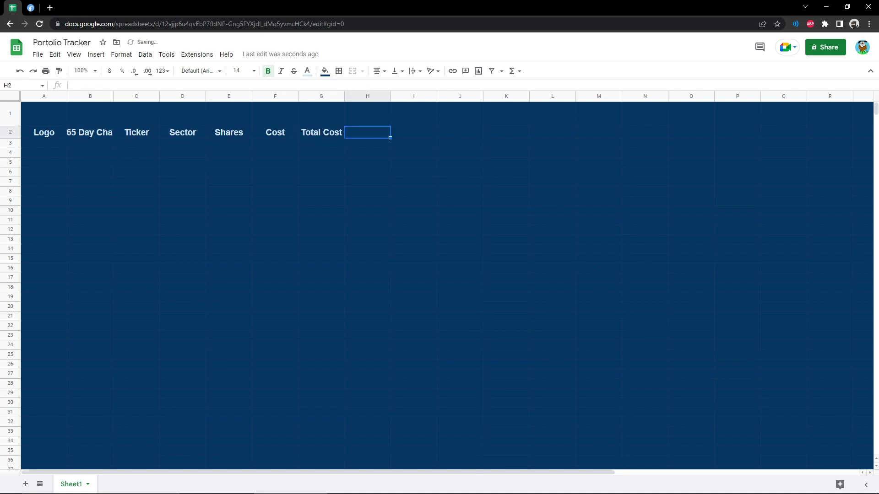
type("Price")
key("Tab")
type("Weight")
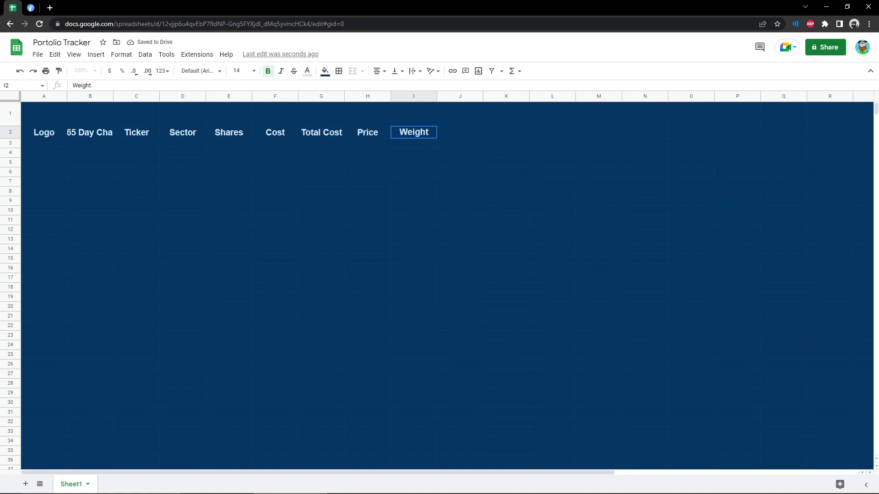
key("Tab")
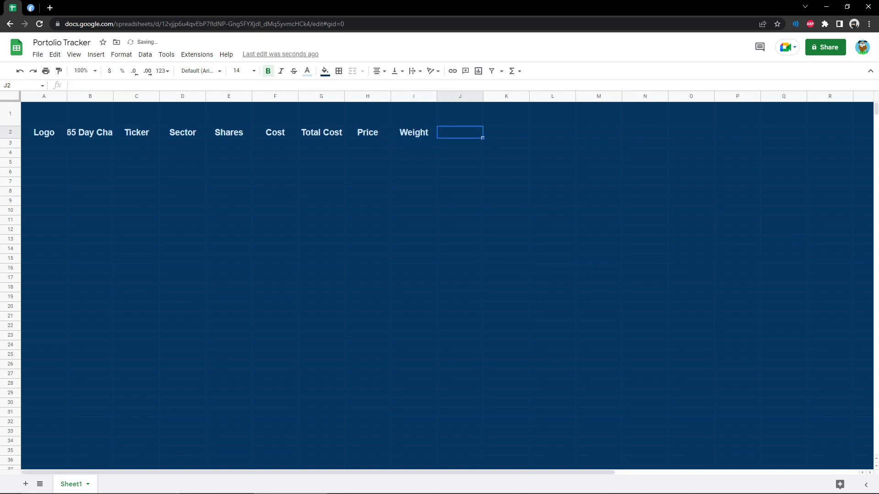
Enter the headers "Dividend $", "Dividend %" and "Annual Yield" in cells J2 to L2.
type("Dividen")
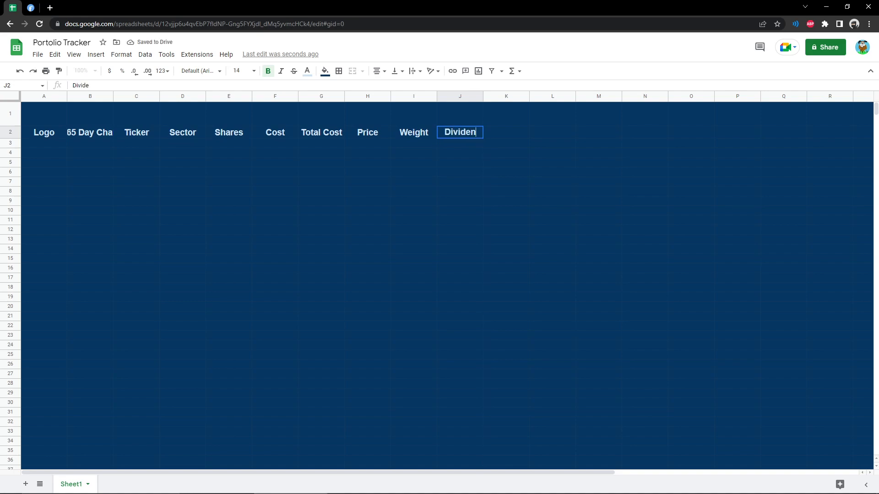
type("d $")
key("Tab")
type("Di")
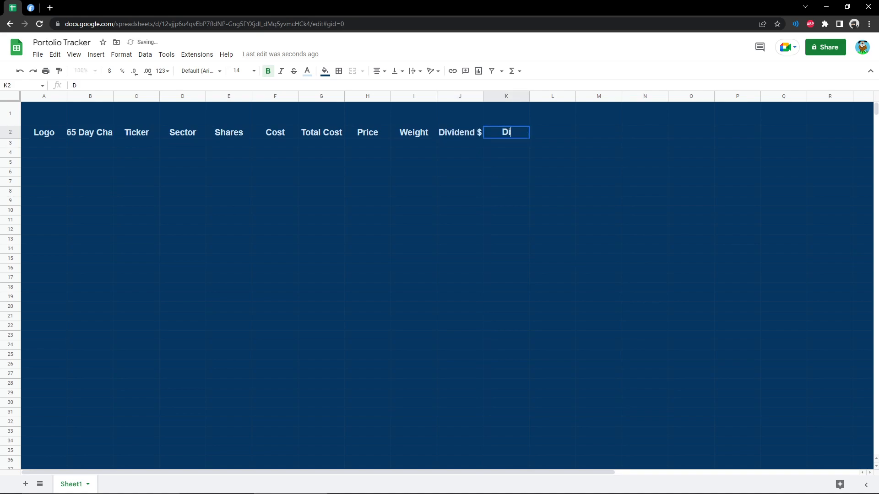
type("vidend %")
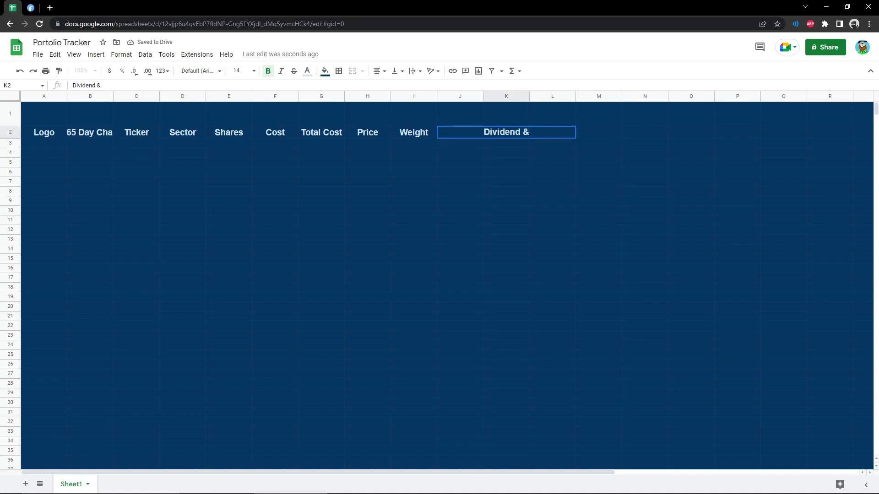
key("Tab")
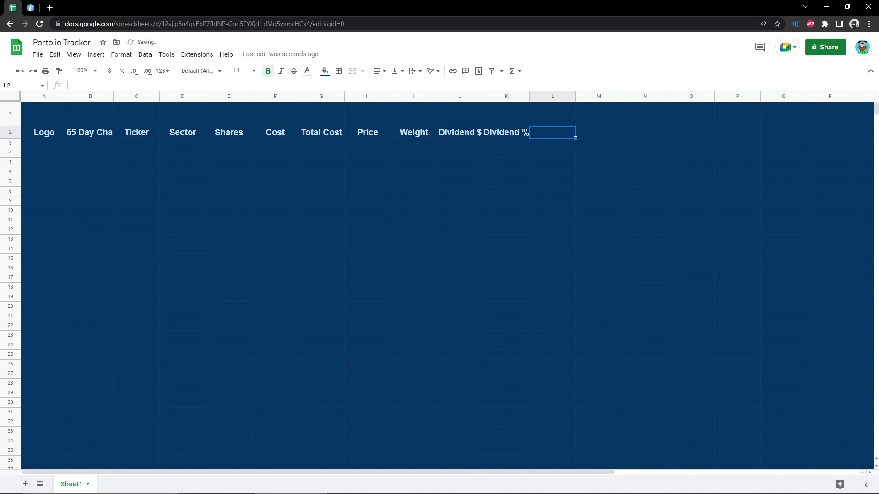
type("Annual Yi")
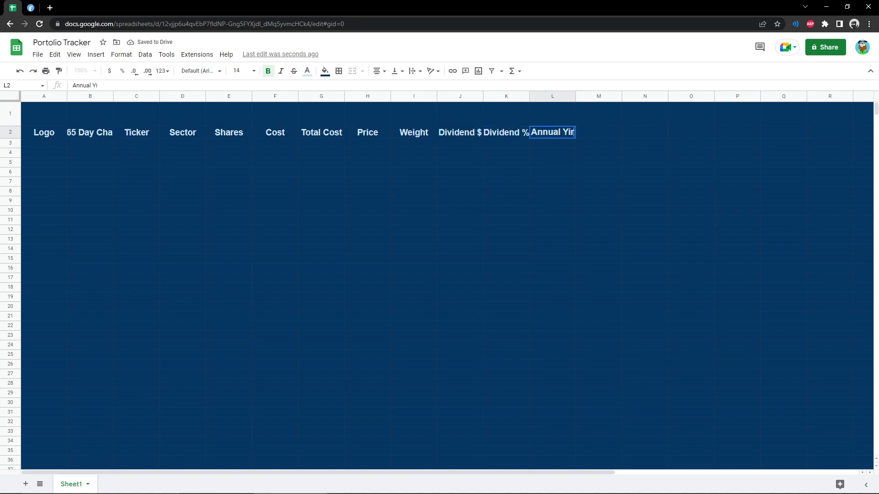
type("eld")
key("Tab")
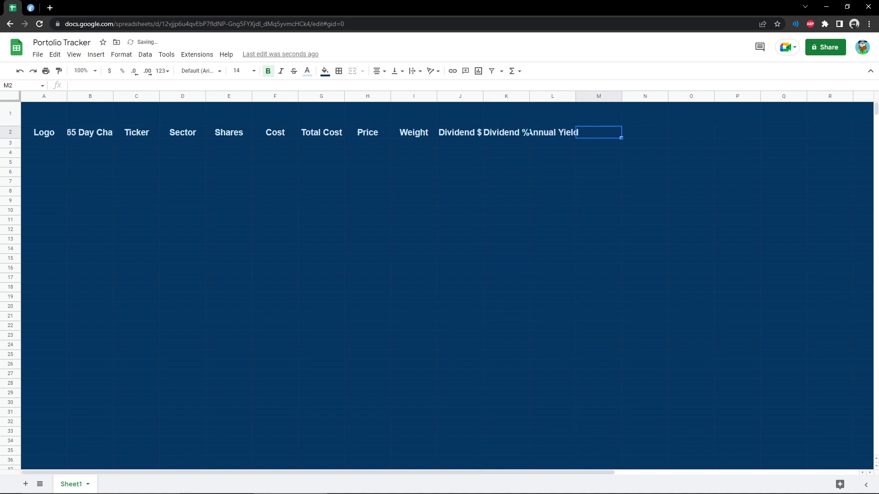
Enter the headers "Value", "Return $" and "Return %" in cells M2 to O2.
type("Value")
key("Tab")
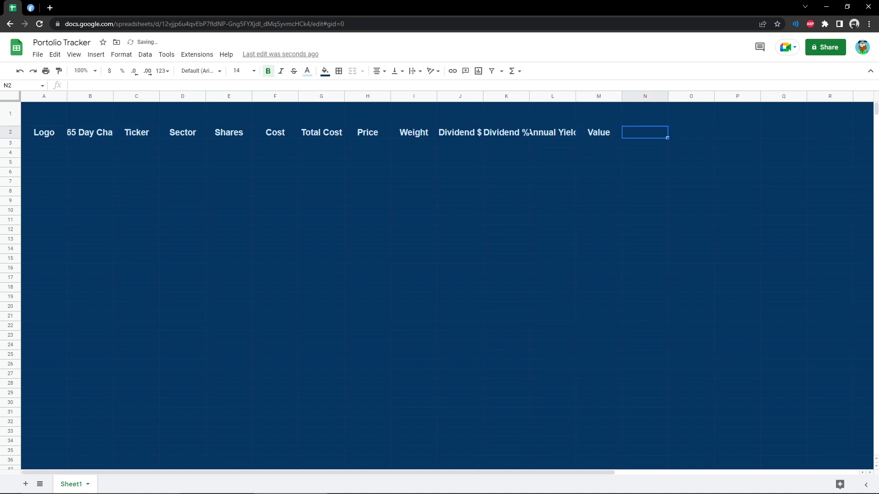
type("Return $")
key("Tab")
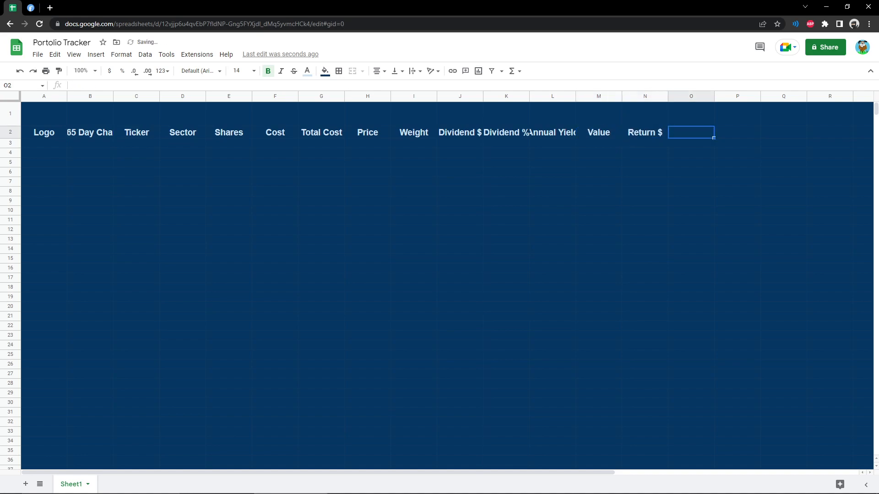
type("Return %")
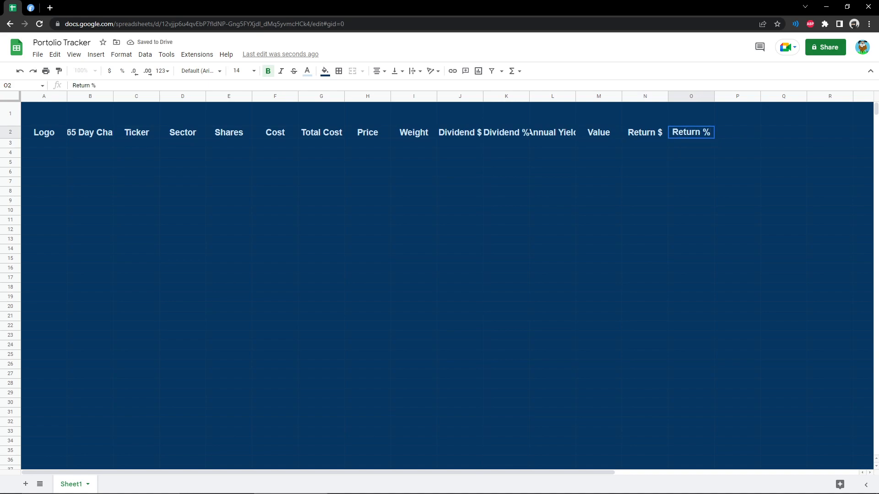
key("Tab")
Enter the headers "Today $" and "Today %" in cells P2 and Q2.
type("Today ")
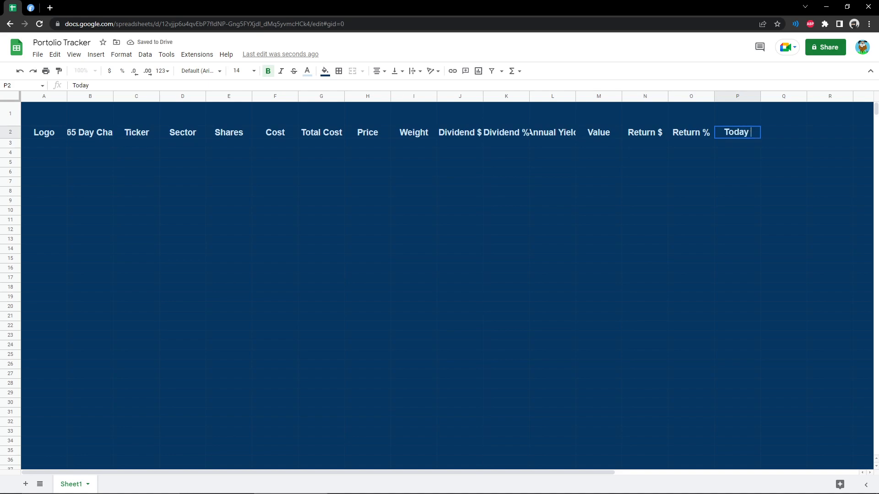
type("$")
key("Tab")
type("Today %")
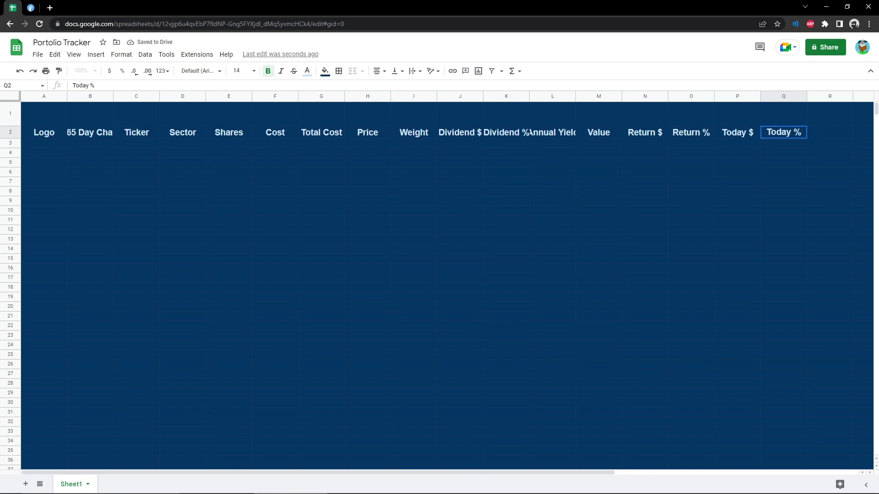
left_click(229, 191)
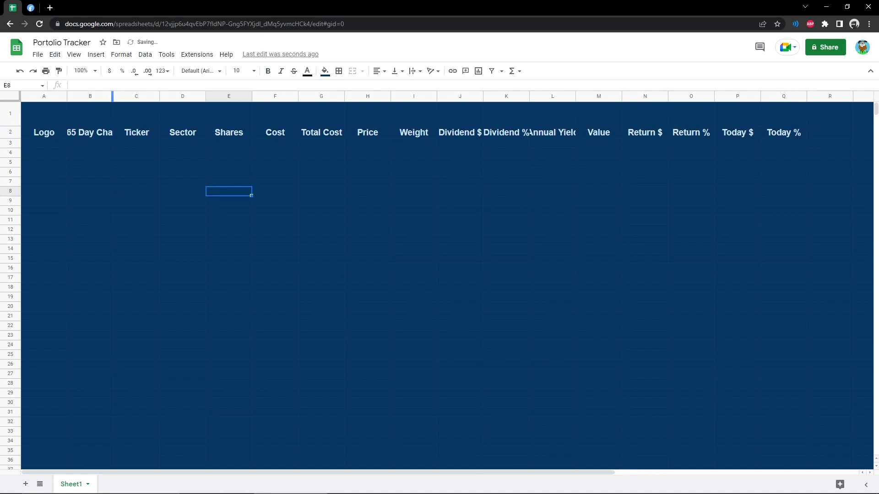
Fit the widths of columns A to Q to their header text, and widen columns A to C slightly.
left_click_drag(112, 97, 118, 96)
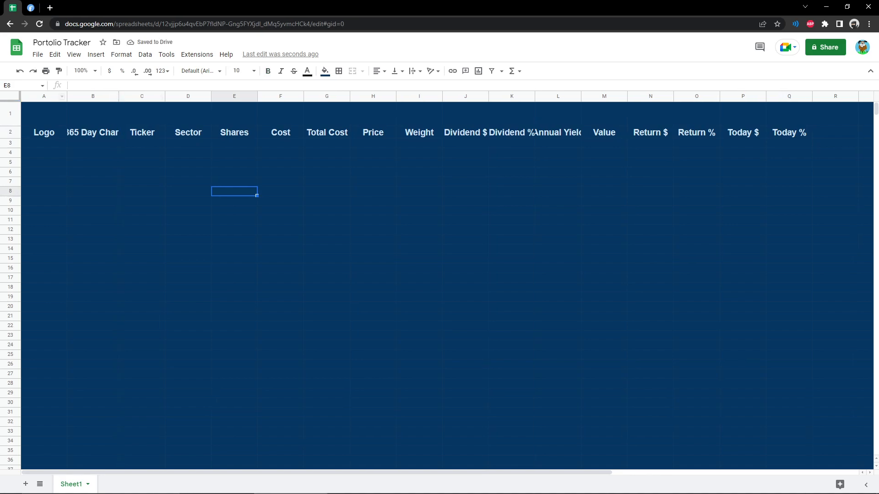
left_click(44, 96)
left_click(789, 96, "shift")
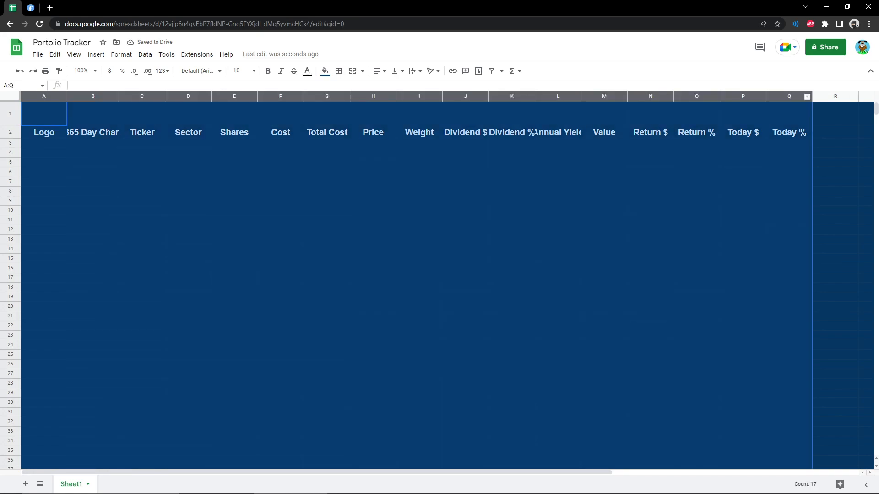
double_click(533, 96)
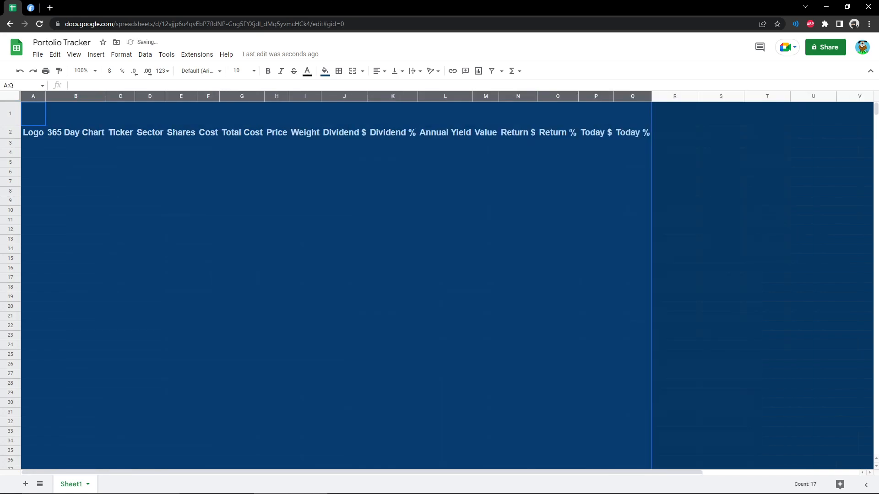
left_click(445, 258)
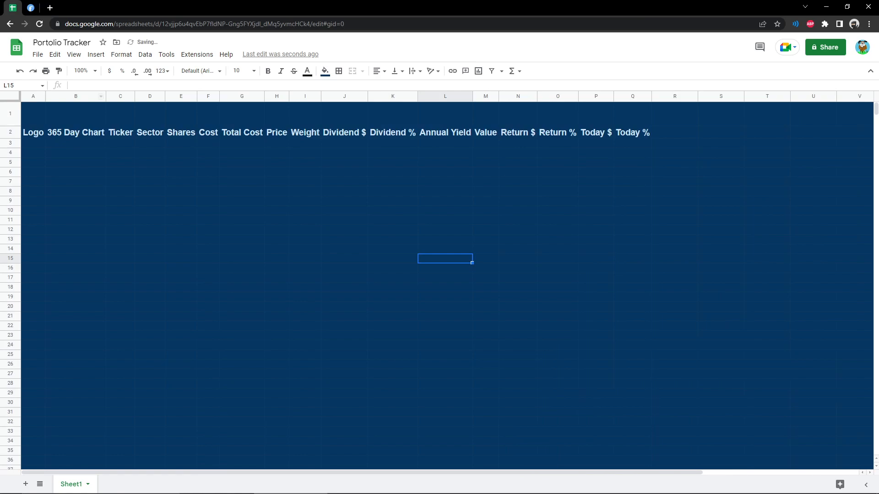
left_click_drag(44, 96, 52, 96)
left_click_drag(113, 97, 156, 96)
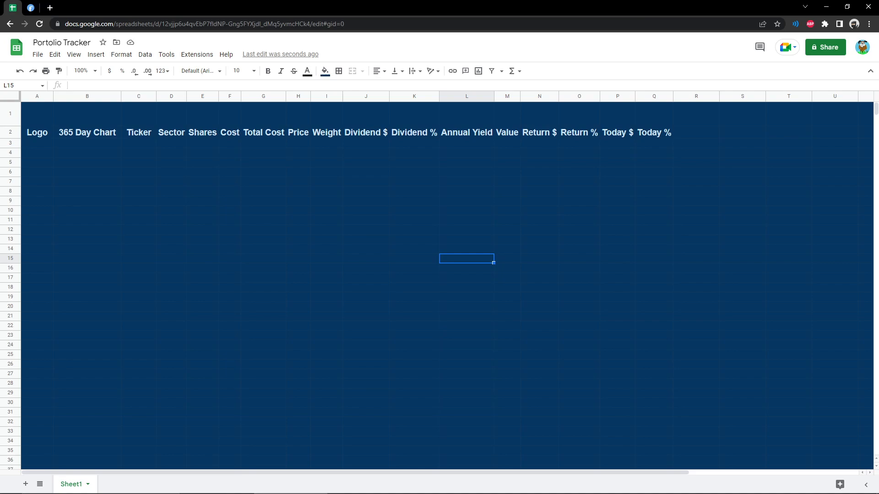
Freeze the first 2 rows of the sheet.
left_click(10, 114)
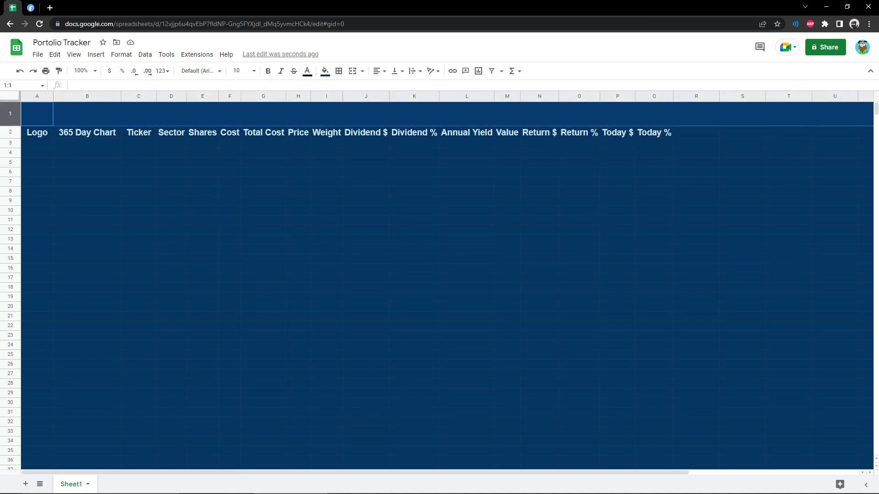
left_click(10, 132, "ctrl")
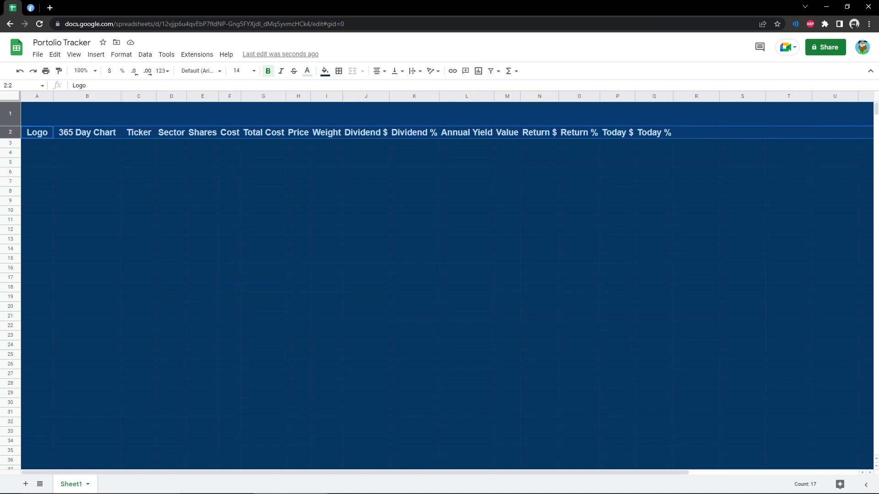
left_click(122, 54)
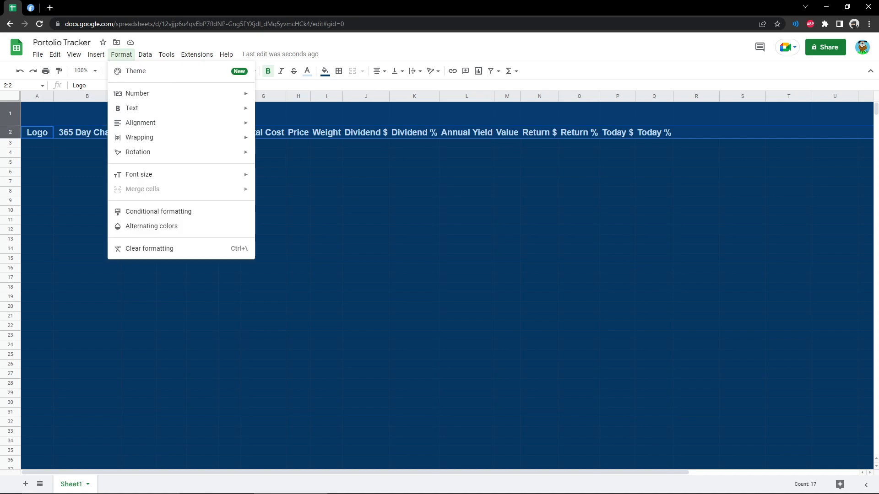
mouse_move(145, 54)
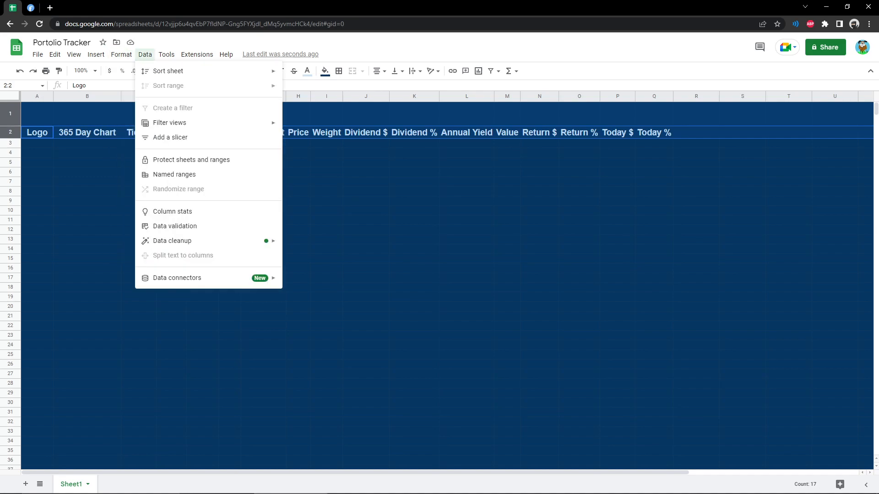
mouse_move(73, 54)
mouse_move(101, 85)
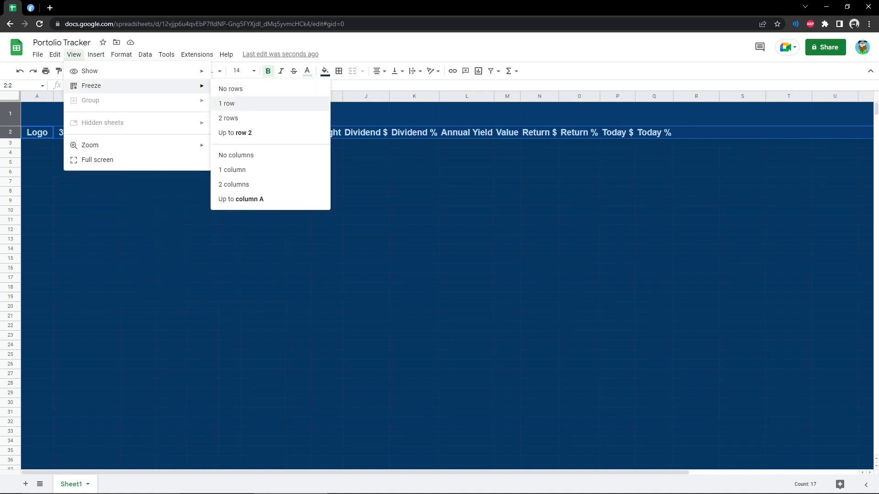
left_click(228, 118)
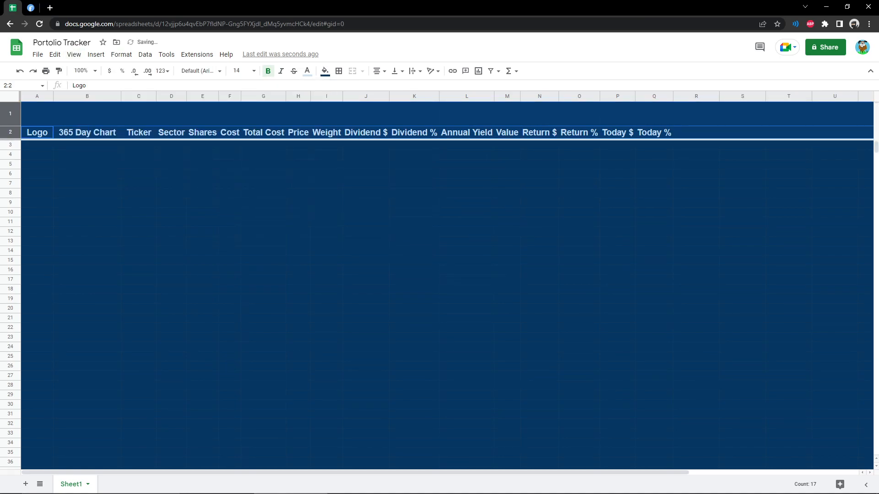
left_click(264, 203)
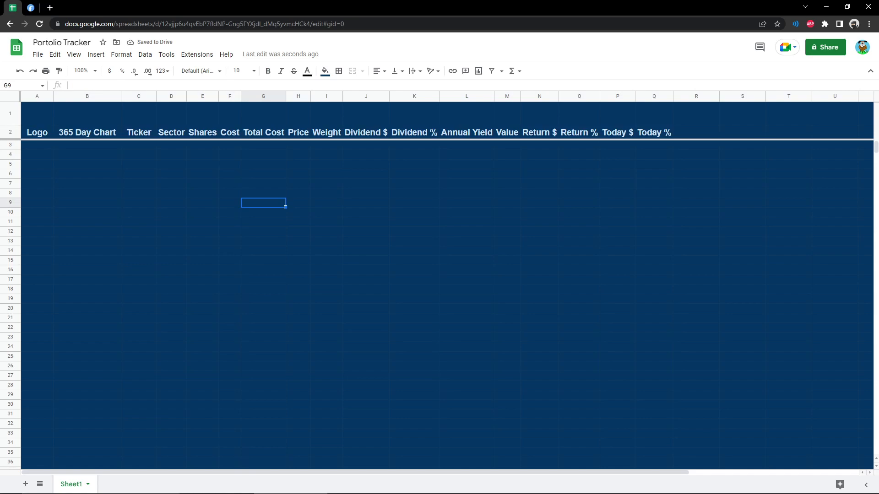
Change the background of the whole of row 3 to white.
left_click(10, 145)
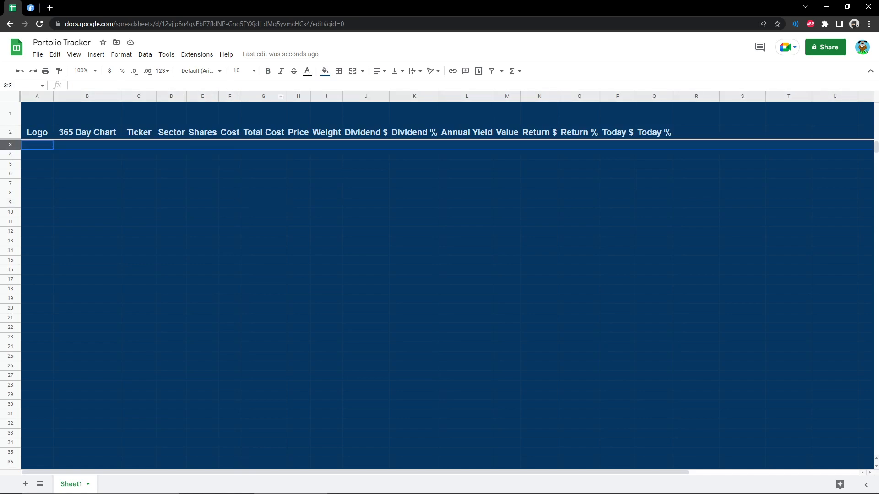
left_click(325, 71)
left_click(339, 99)
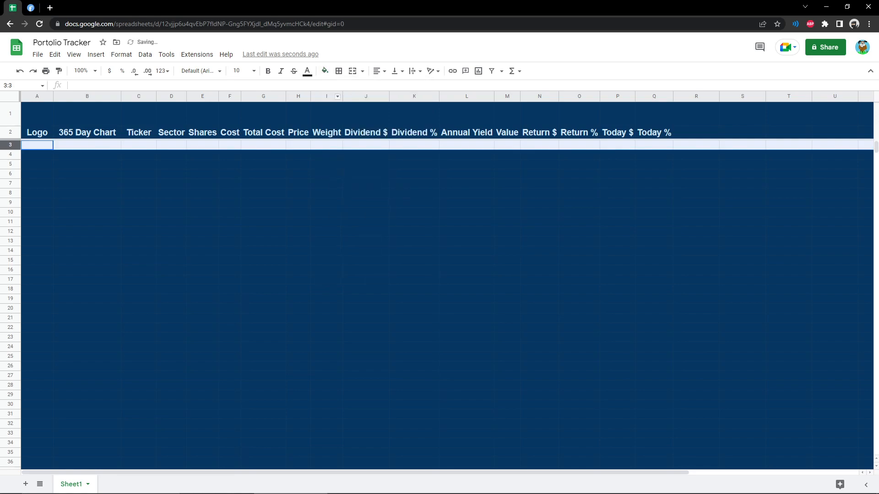
left_click(264, 222)
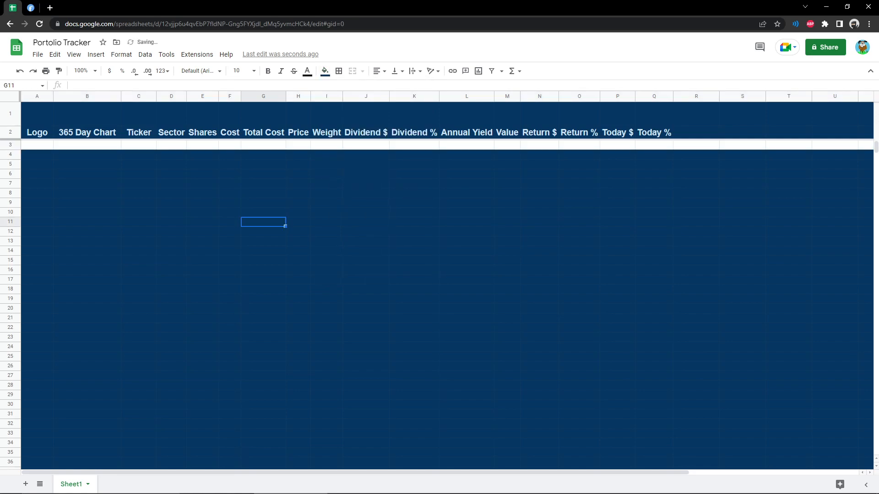
Widen the Logo column to about twice its width and insert a "pepsico logo" result from Google Image Search into cell A3.
left_click_drag(54, 96, 87, 96)
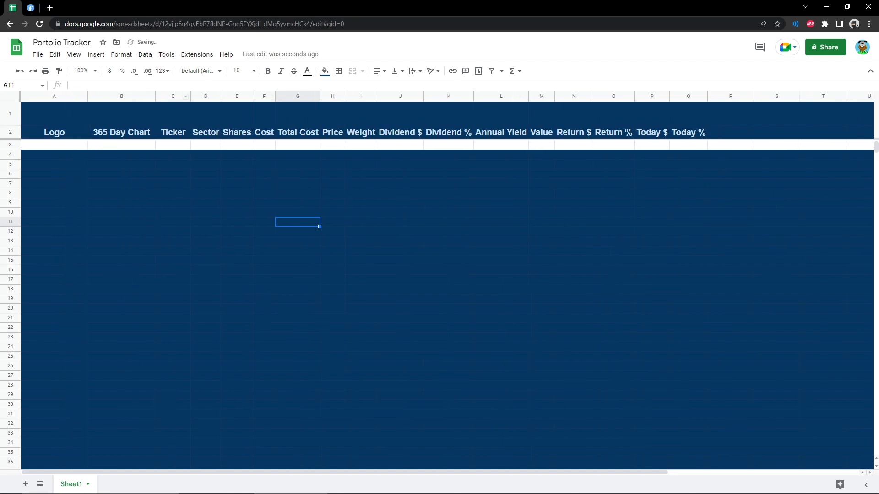
left_click(54, 145)
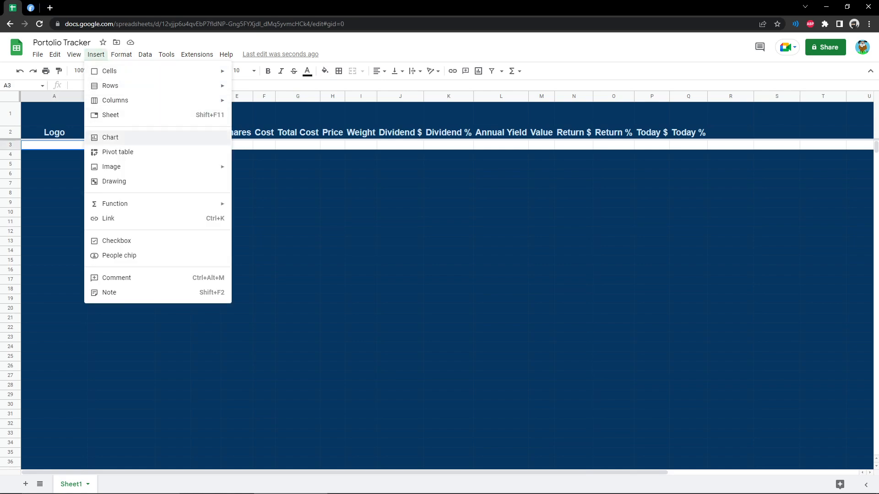
mouse_move(111, 167)
left_click(266, 169)
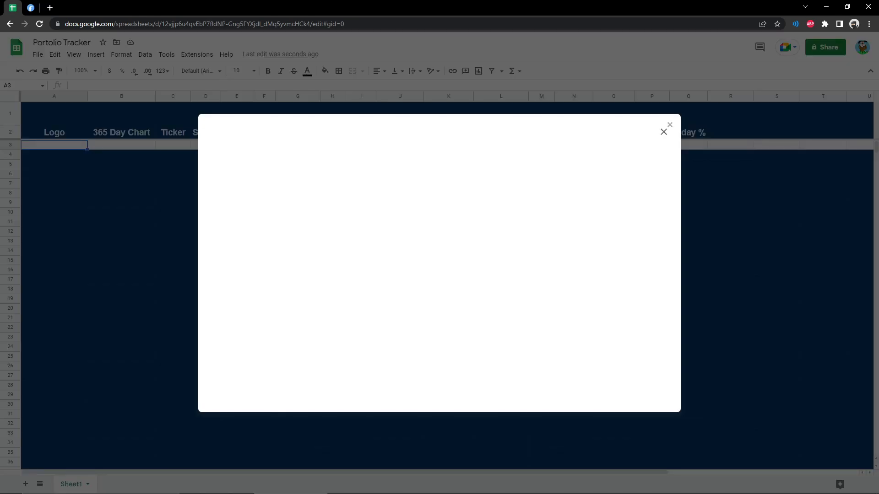
left_click(473, 160)
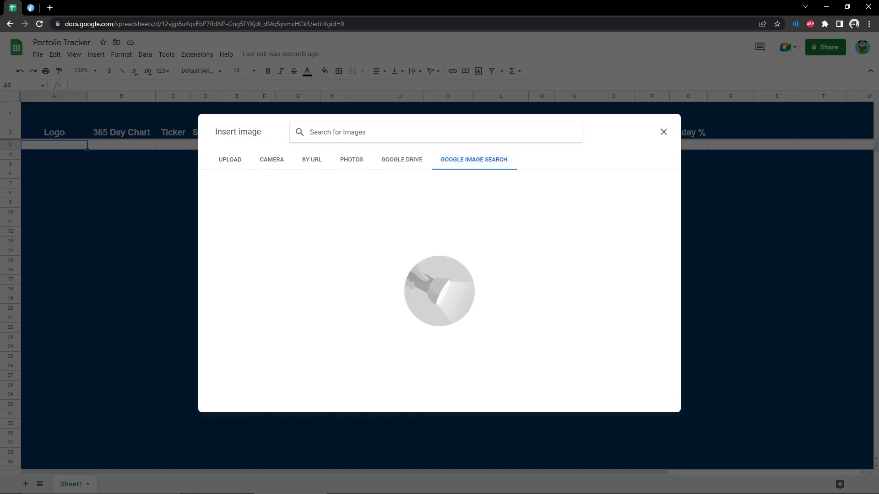
type("pep")
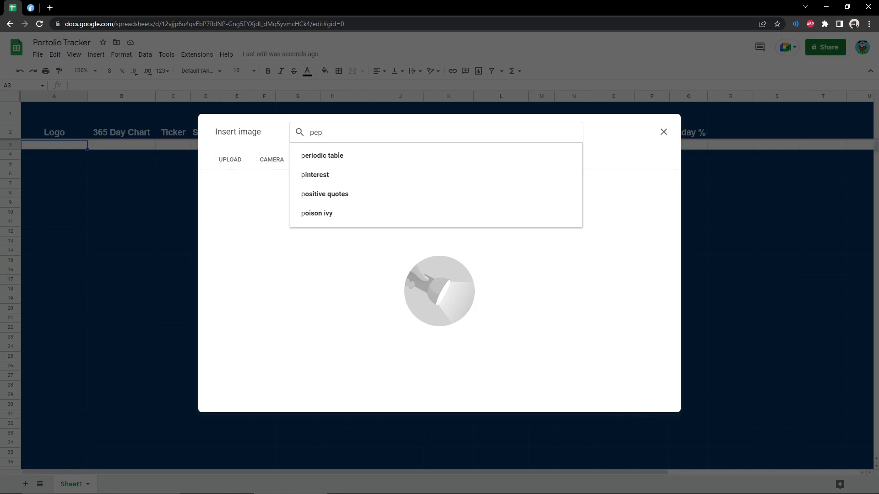
type("sico logo")
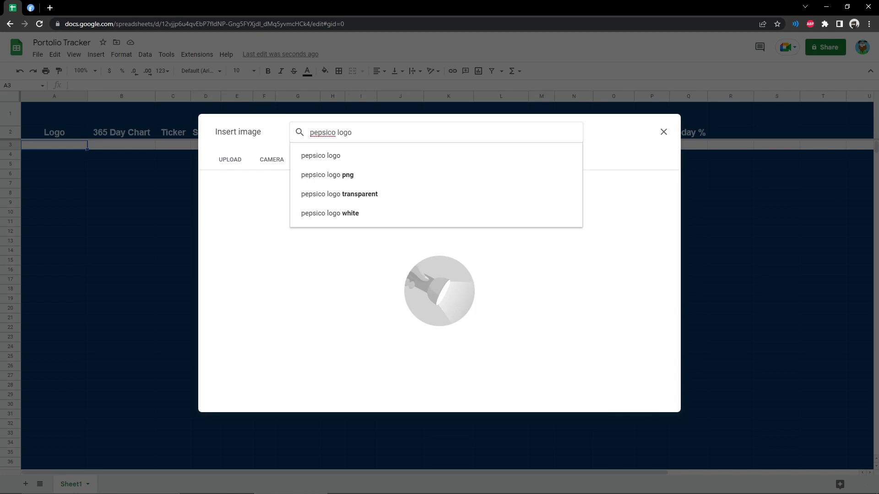
key("Down")
key("Return")
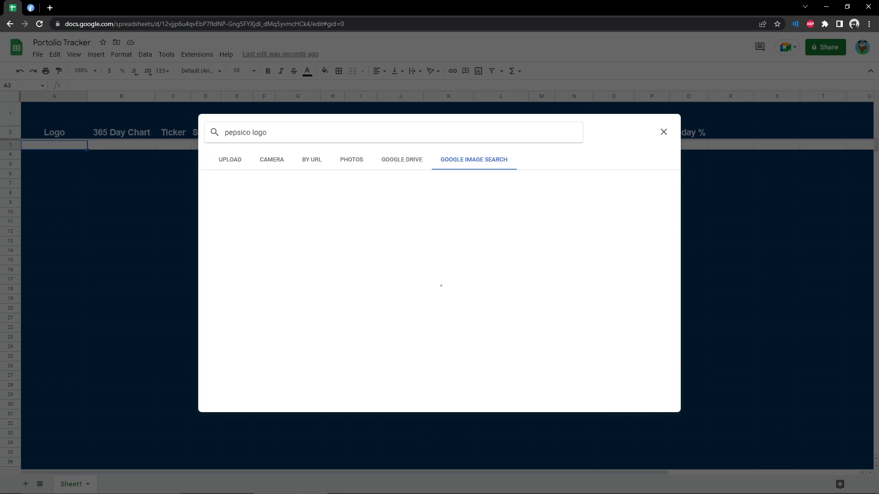
double_click(286, 199)
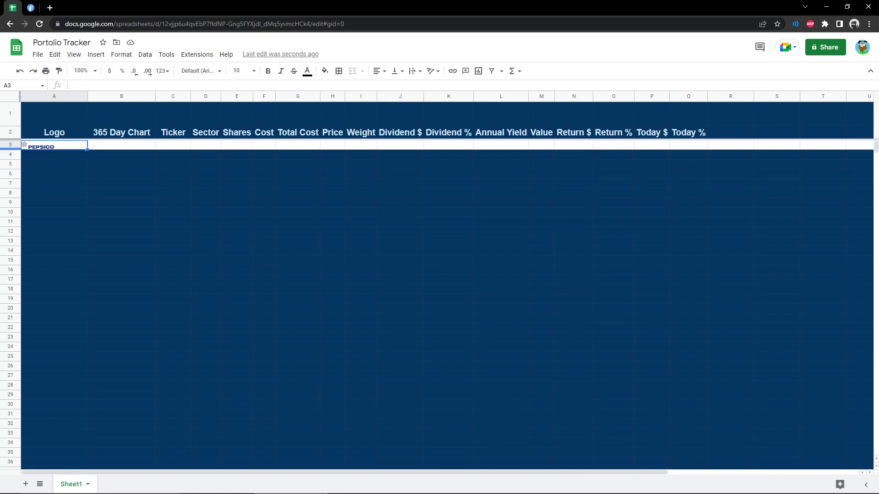
Set the height of rows 2 to 50 to 35 pixels.
left_click(10, 132)
scroll(11, 283, "down", 6)
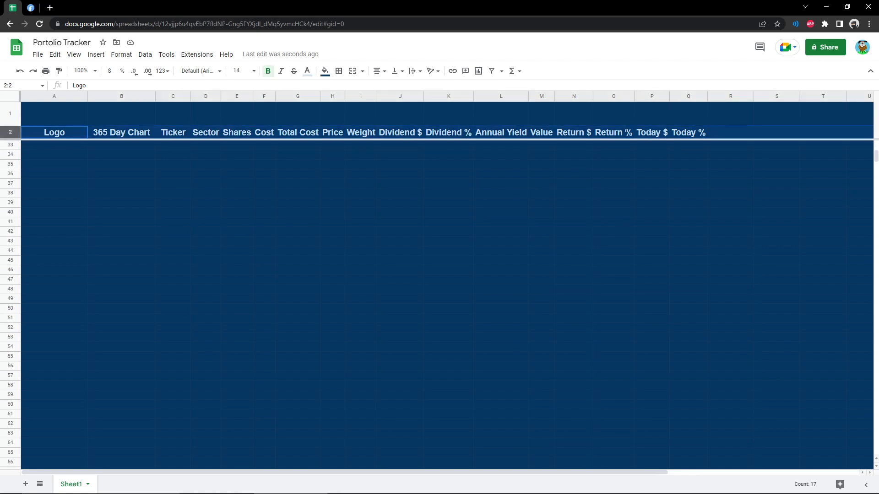
left_click(10, 309, "shift")
right_click(12, 234)
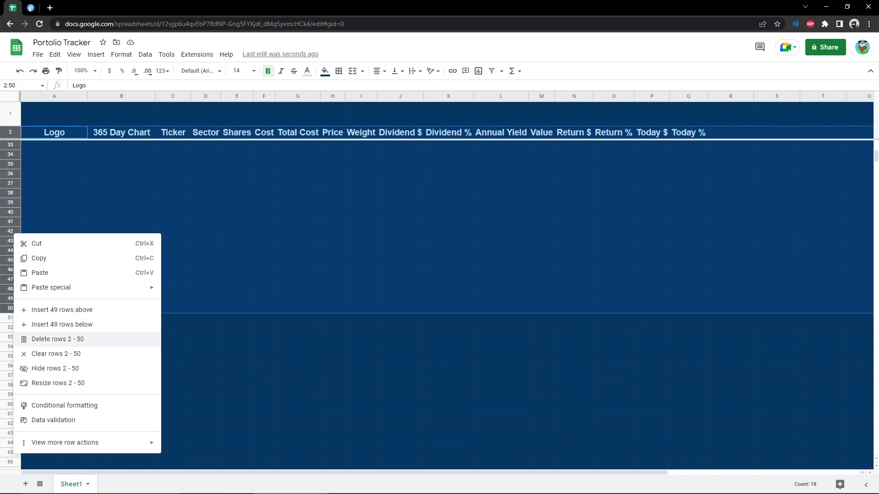
left_click(57, 383)
left_click(394, 239)
type("35")
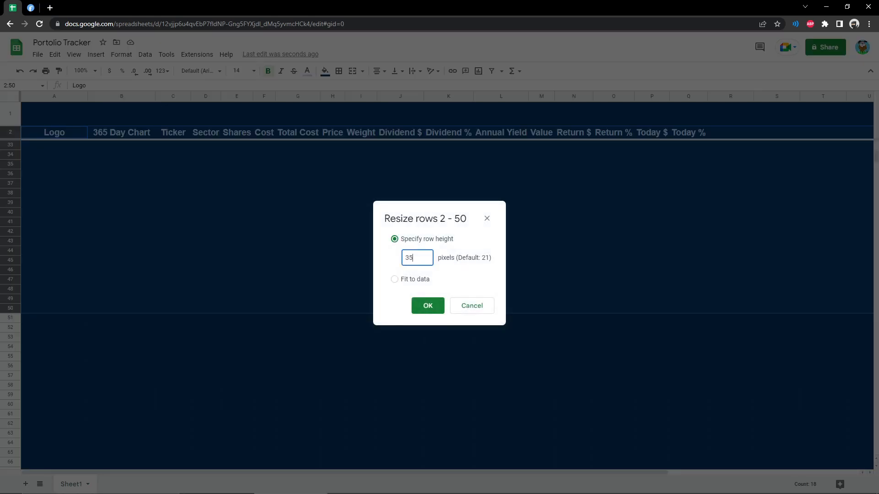
left_click(427, 306)
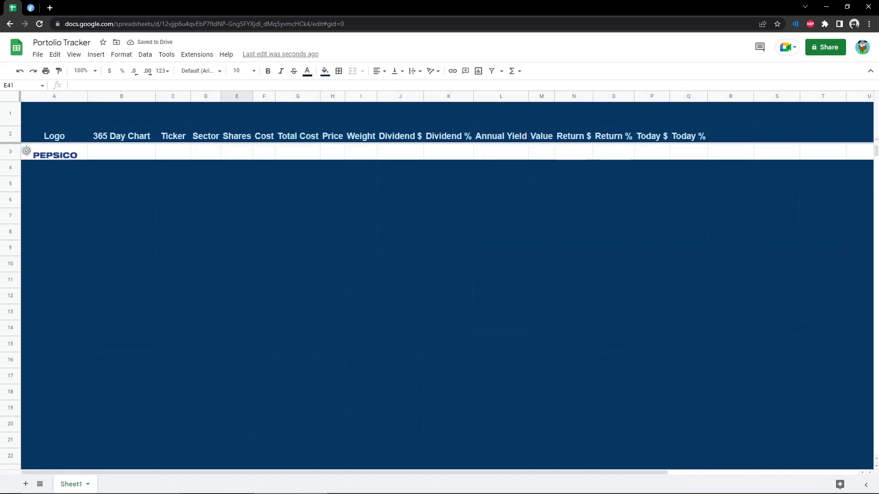
Center the contents of row 3 horizontally.
left_click(54, 152)
left_click(10, 152)
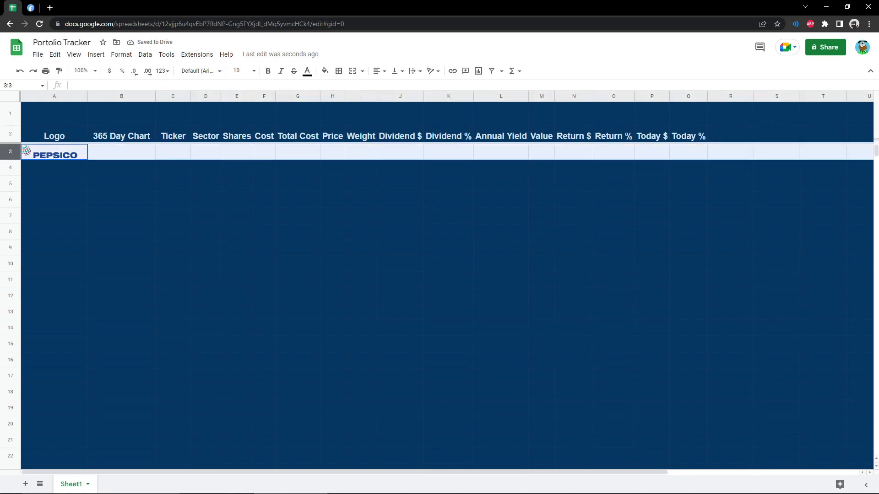
left_click(378, 71)
left_click(388, 87)
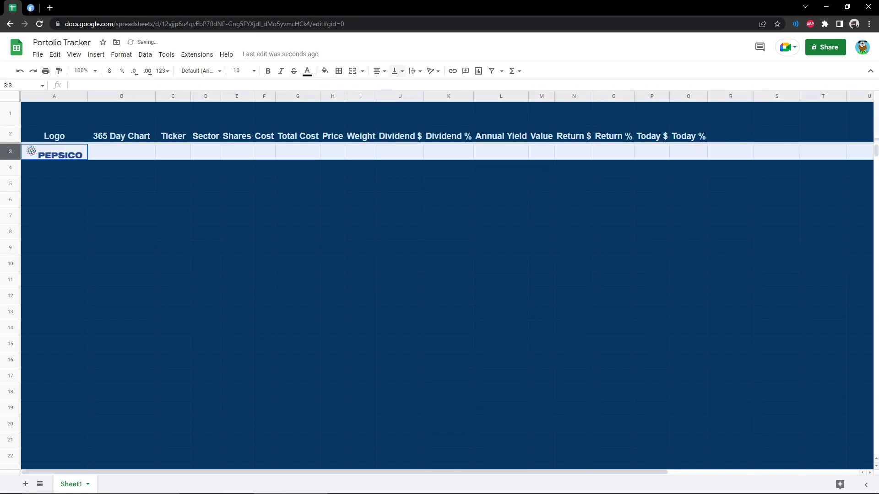
Align the contents of row 3 vertically to the middle.
left_click(396, 71)
left_click(408, 86)
left_click(298, 265)
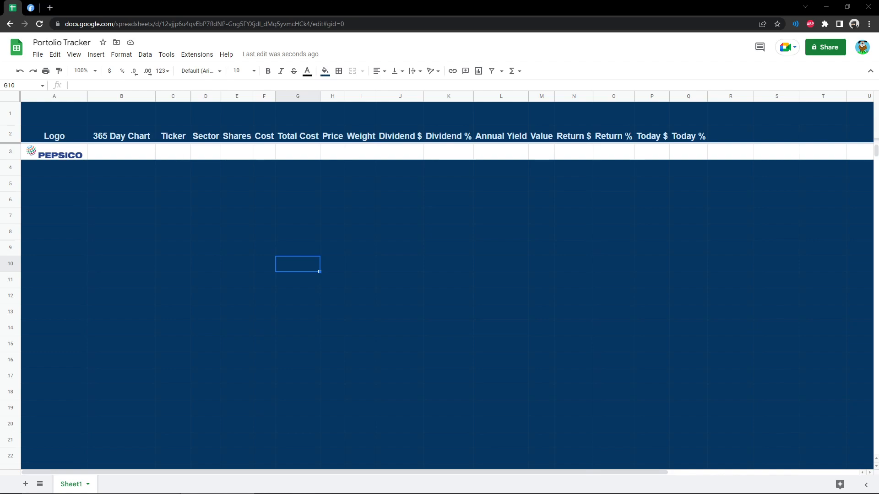
Enter =ifna((SPARKLINE(GOOGLEFINANCE(C3,"price",TODAY()-365,TODAY(),"weekly"),{"charttype","line";"linewidth",2;"color",IF(googlefinance(C3,"price") <index(googlefinance(C3,"price", today()-365),2,2),"red","green")})),"---") in cell B10.
left_click(121, 264)
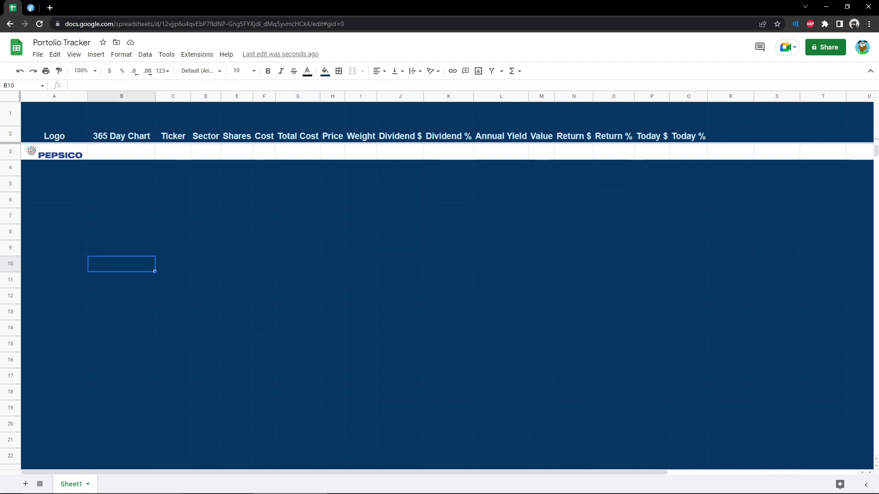
key("Return")
type("=ifna((SPARKLINE(GOOGLEFINANCE(C3,\"price\",TODAY()-365,TODAY(),\"weekly\"),{\"charttype\",\"line\";\"linewidth\",2;\"color\",IF(googlefinance(C3,\"price\") <index(googlefinance(C3,\"price\", today()-365),2,2),\"red\",\"green\")})),\"---\")")
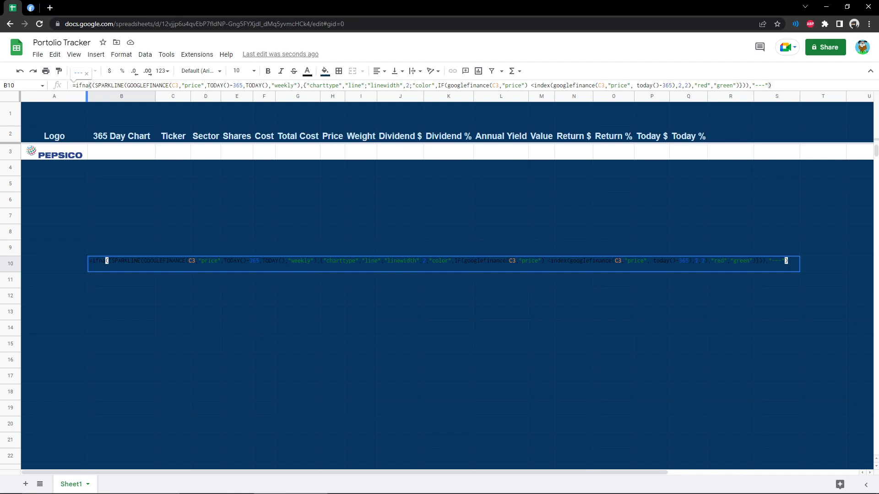
key("Return")
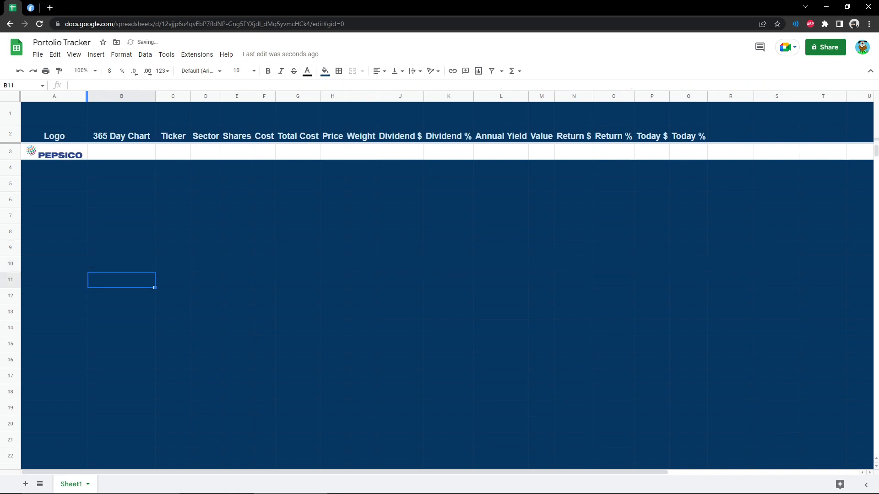
Enter the ticker PEP in cell C3.
left_click(173, 152)
type("PEP")
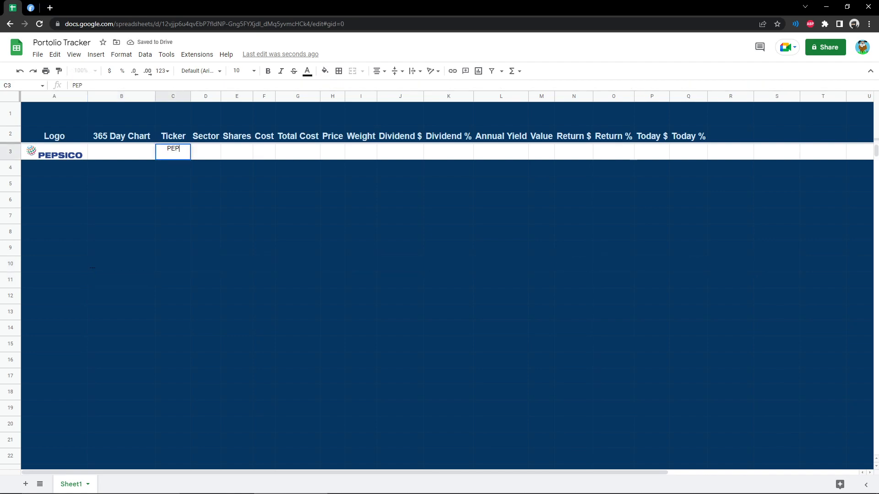
key("Return")
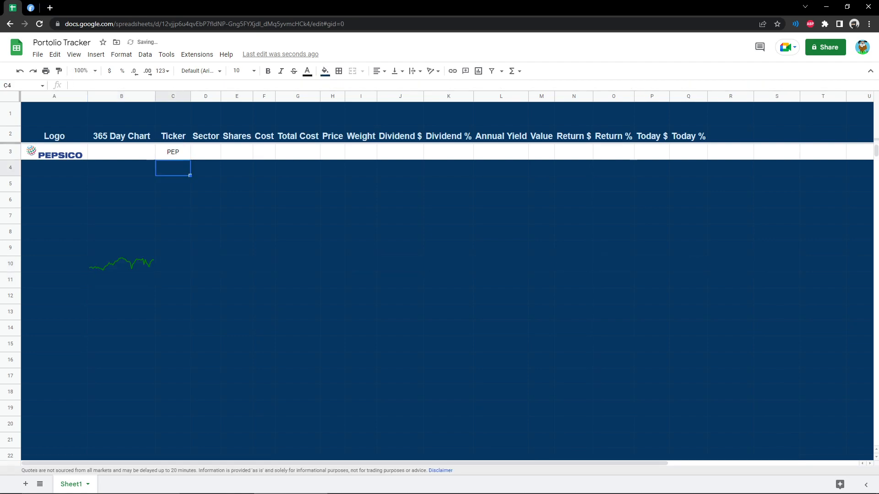
Copy the sparkline formula from B10 into the 365 Day Chart cell B3 and clear B10.
left_click(121, 264)
key("ctrl+c")
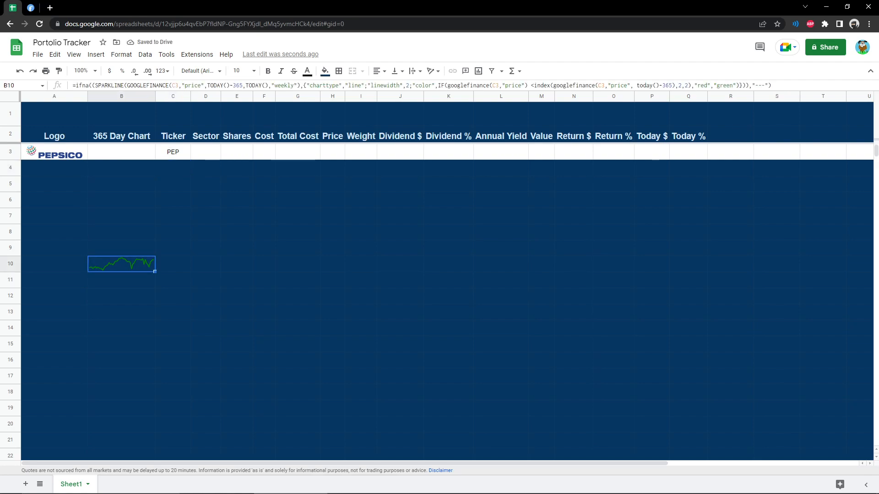
left_click(121, 152)
key("ctrl+v")
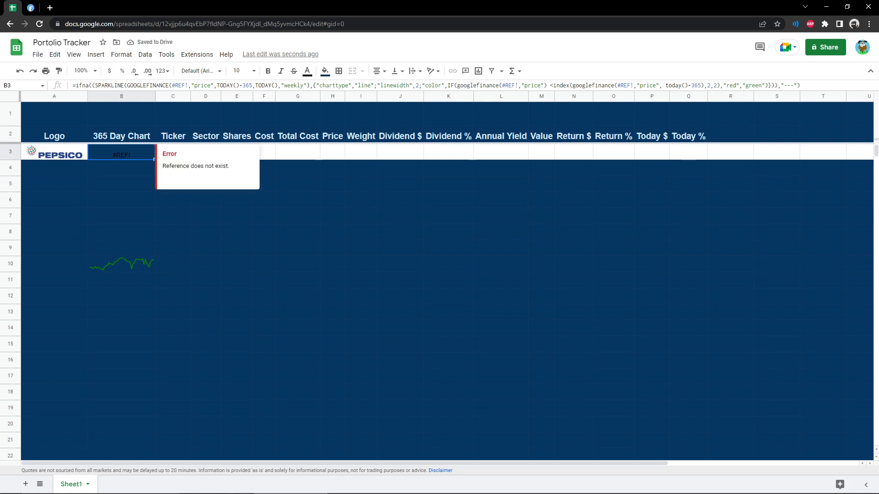
left_click(121, 264)
key("Delete")
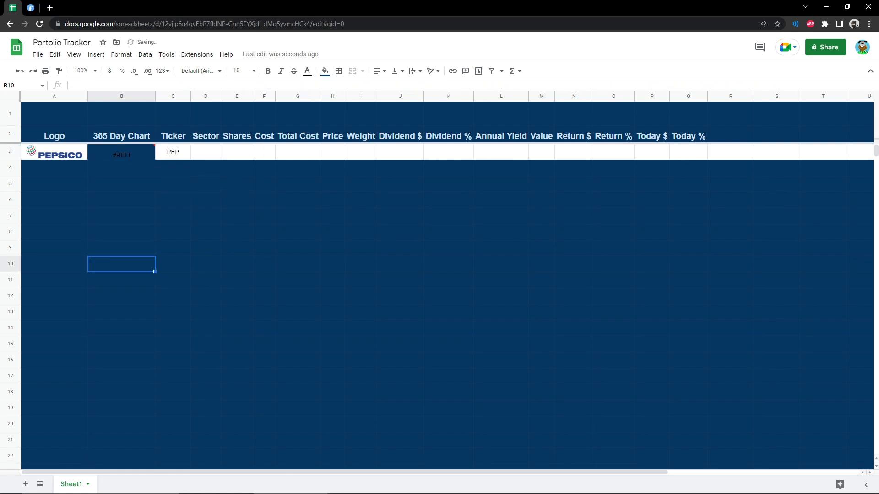
Replace all three #REF! references in the sparkline formula in B3 with C3.
left_click(121, 152)
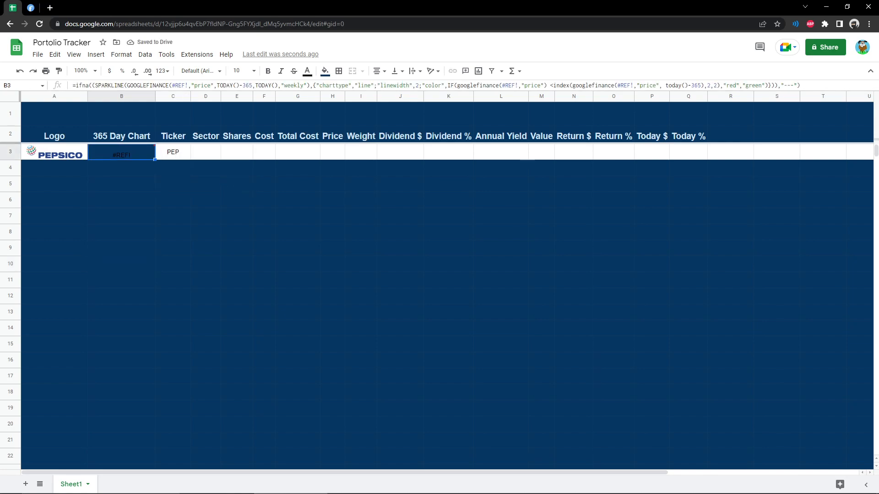
left_click_drag(188, 86, 173, 85)
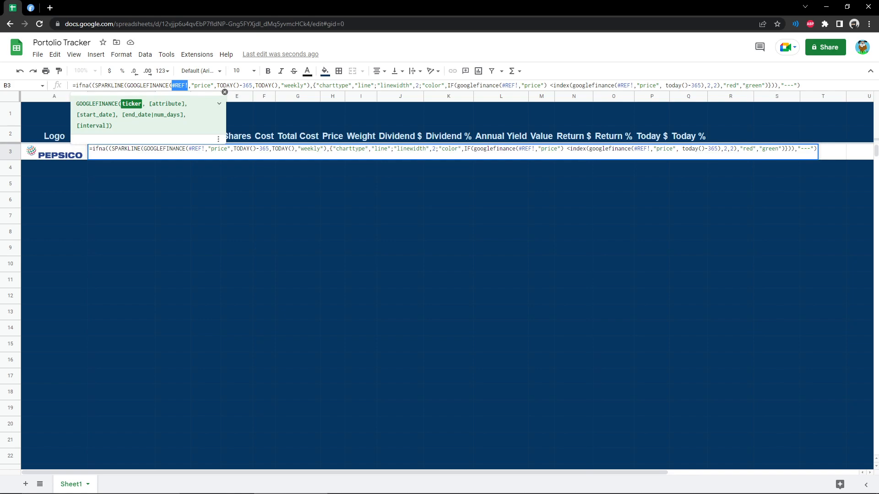
type("c3")
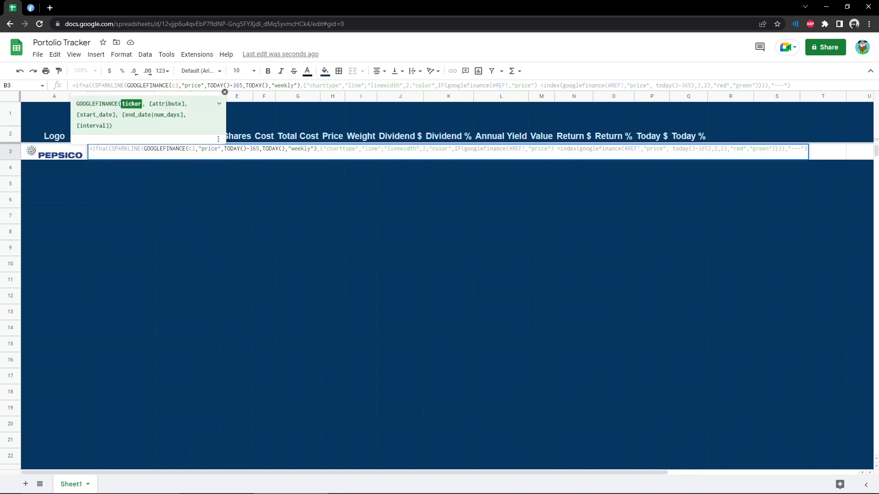
key("Return")
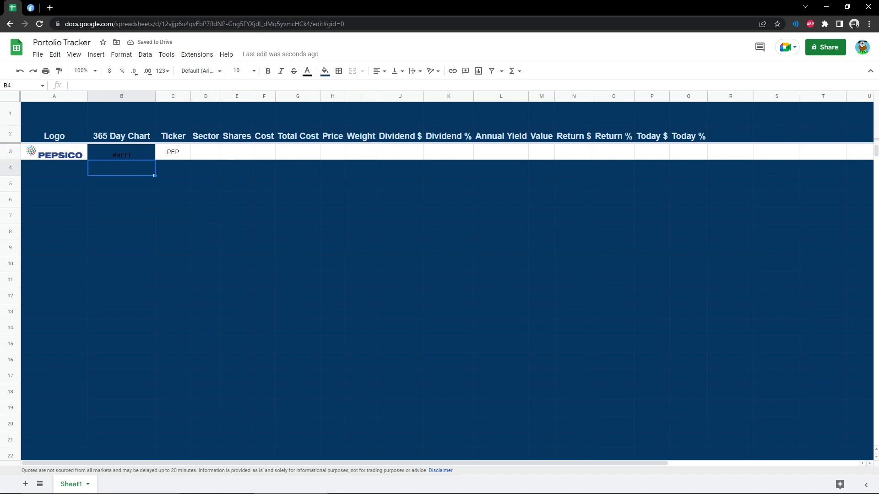
left_click(121, 152)
left_click_drag(509, 85, 493, 85)
type("c3")
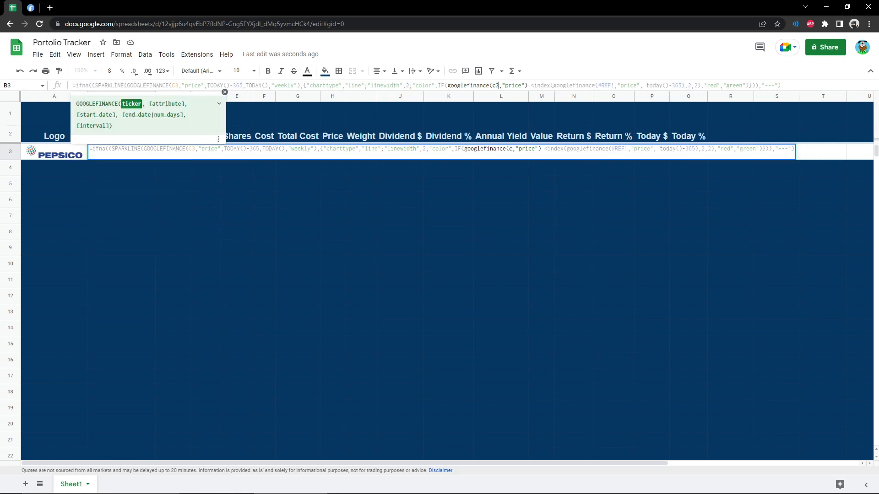
left_click(611, 86)
left_click_drag(613, 85, 598, 86)
type("c3")
key("Return")
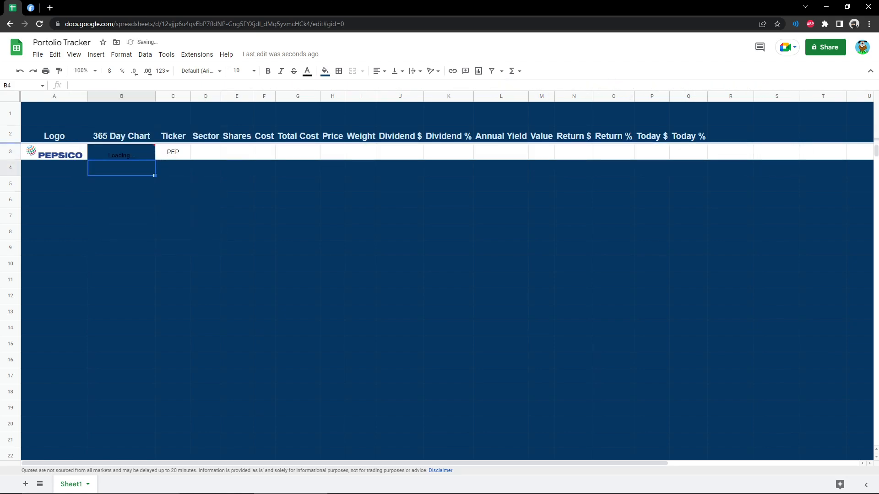
left_click(298, 200)
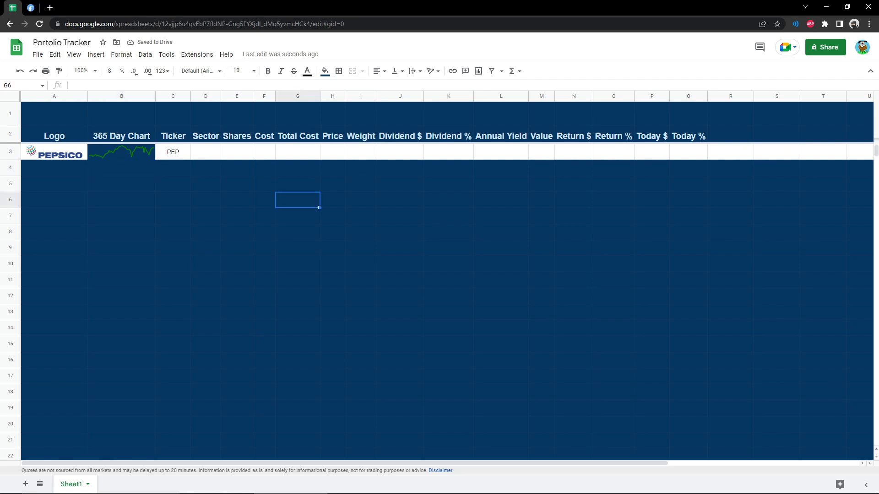
Set the background of the whole of row 3 to white, including the chart cell.
left_click(121, 216)
left_click(10, 152)
left_click(325, 70)
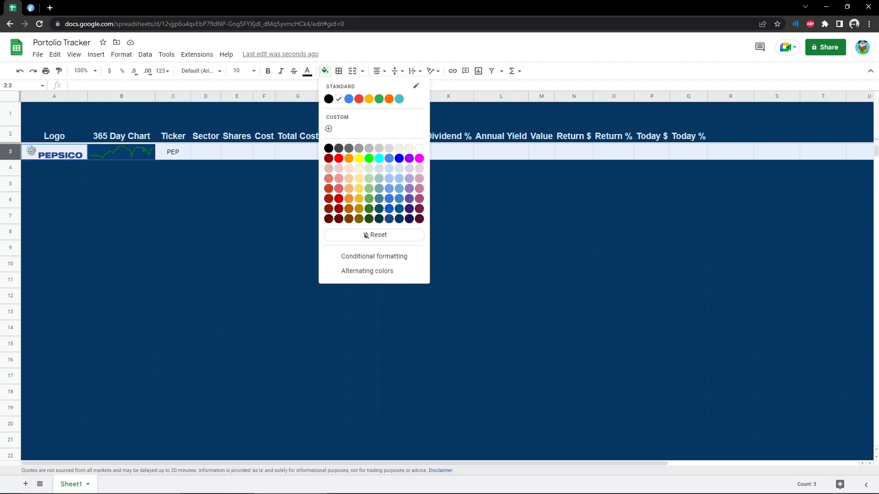
left_click(420, 148)
left_click(298, 232)
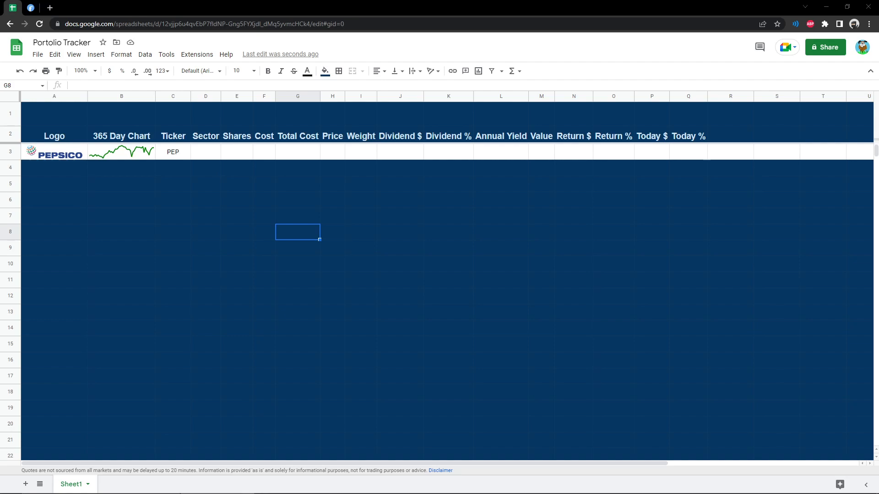
Enter "Consumer Sta." as the sector in D3 and fit the Sector column width to its contents.
left_click(205, 151)
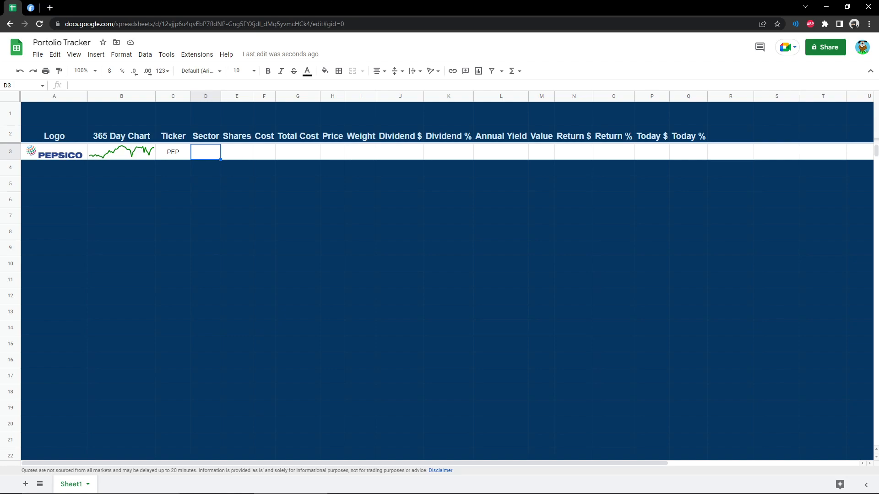
type("Consumer Sta.")
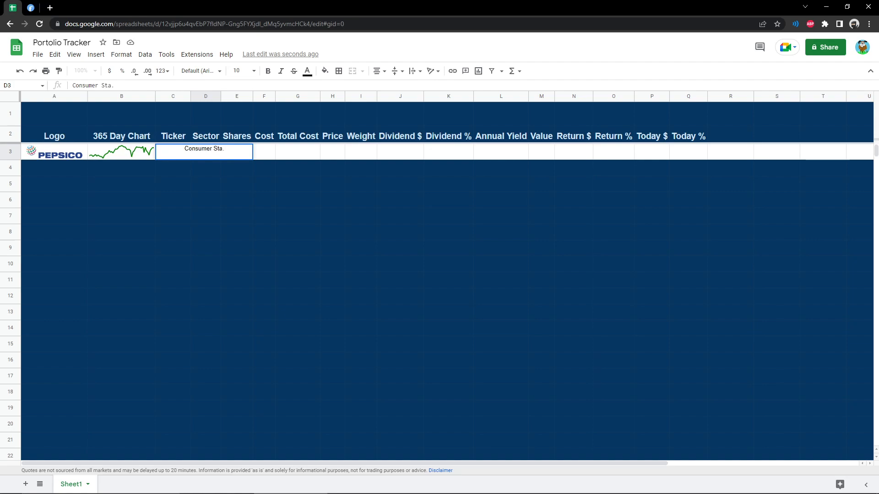
left_click(236, 183)
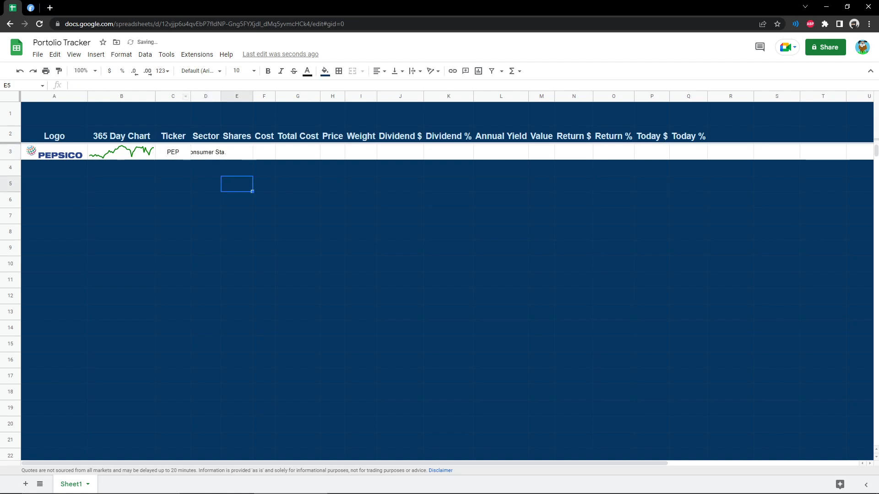
double_click(221, 96)
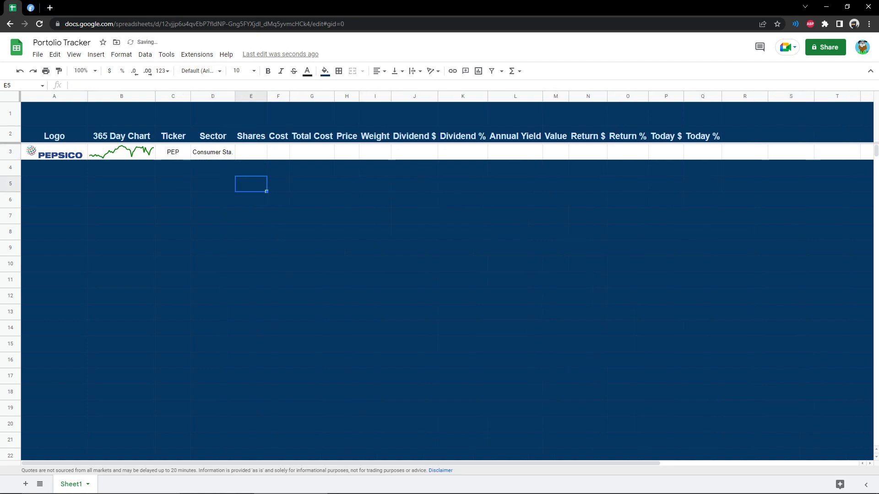
Enter 6 as the number of shares in cell E3.
left_click(251, 152)
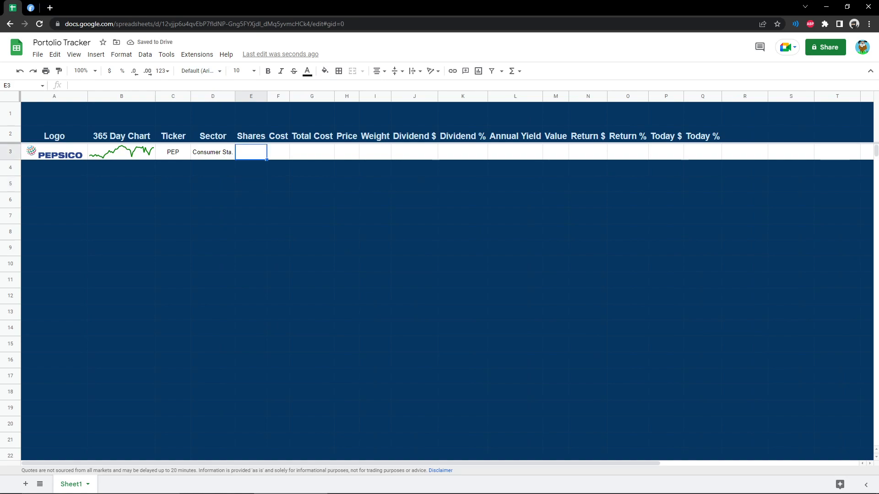
type("6")
left_click(278, 216)
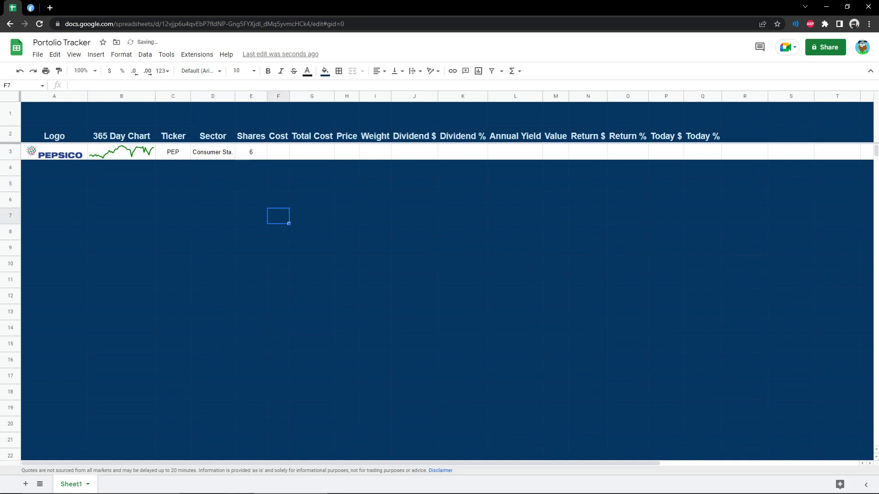
Enter the formula =GOOGLEFINANCE(c3,"price") in the Price cell H3.
left_click(278, 152)
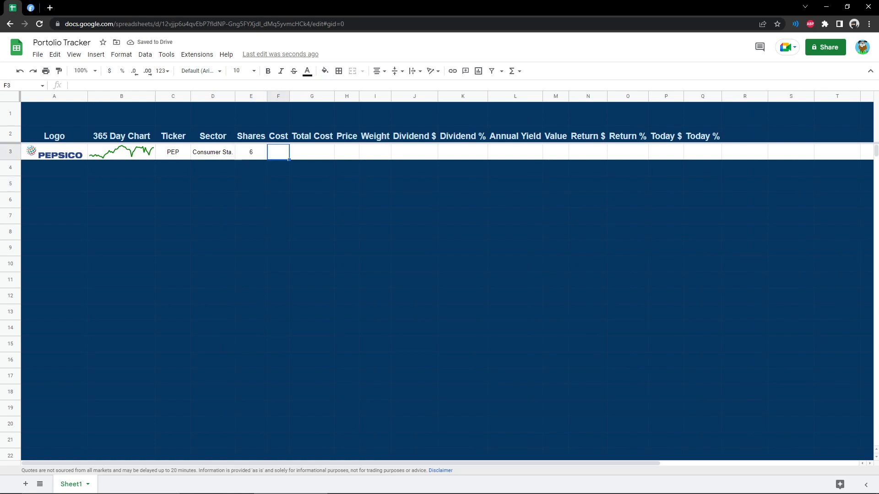
left_click(346, 152)
left_click(73, 86)
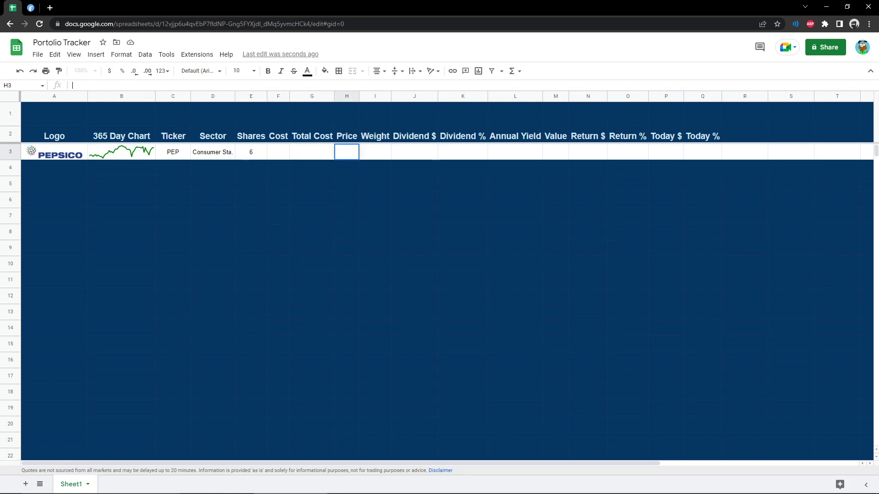
type("=")
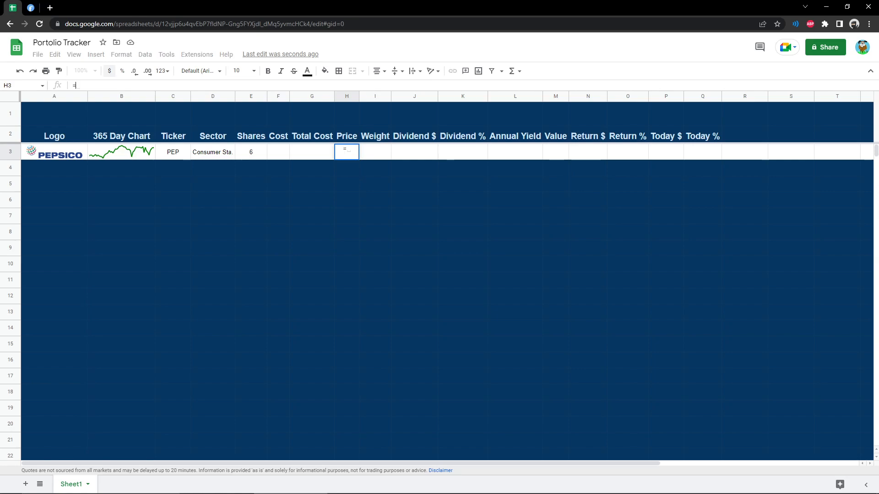
type("goog")
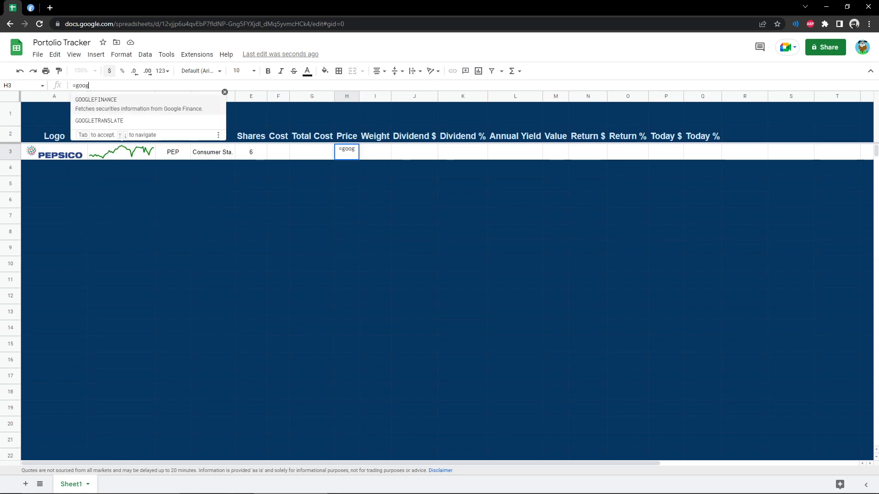
key("Tab")
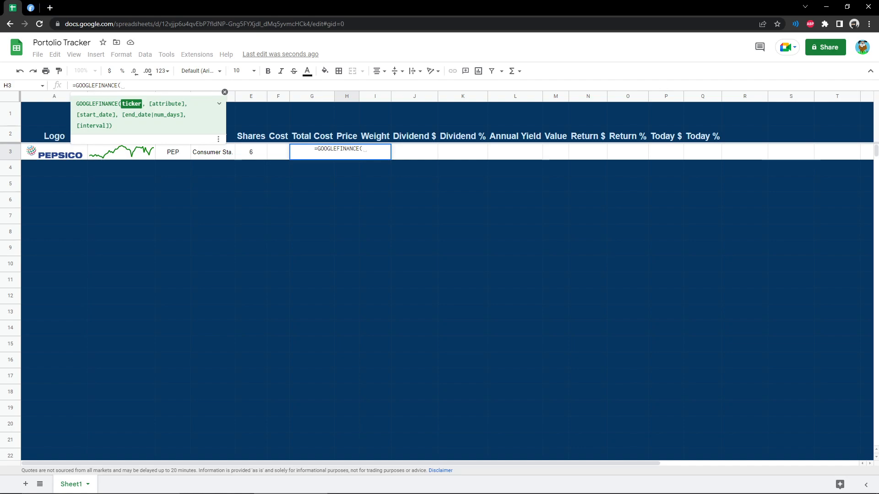
type("c3")
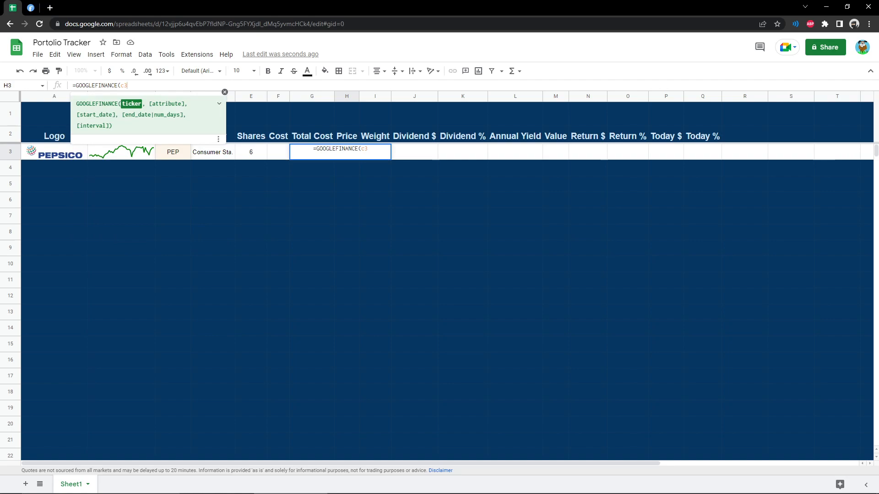
type(",")
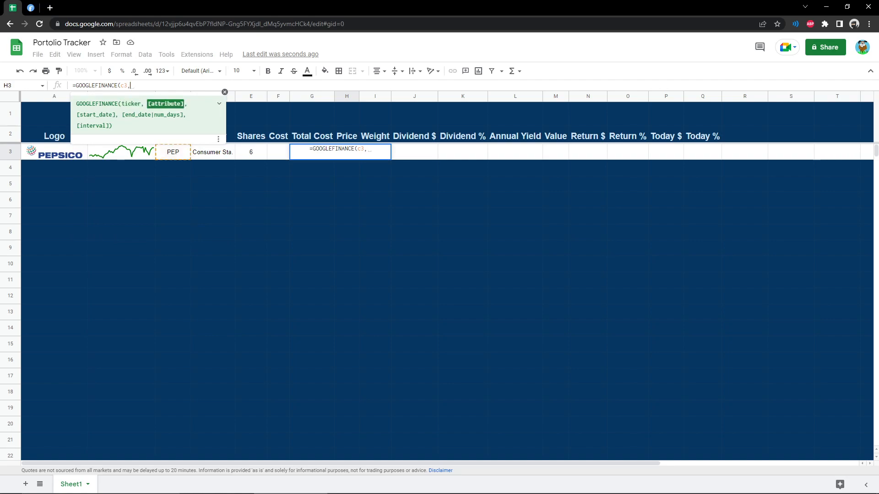
type("\"p")
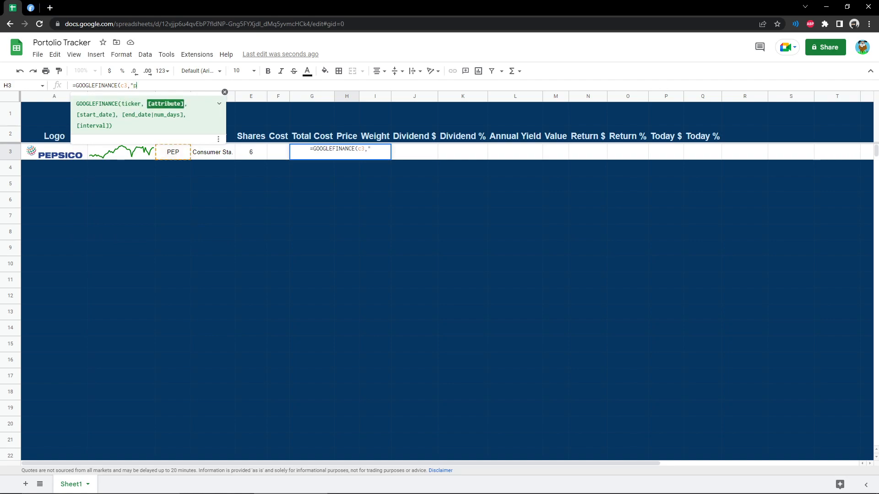
type("rice\")")
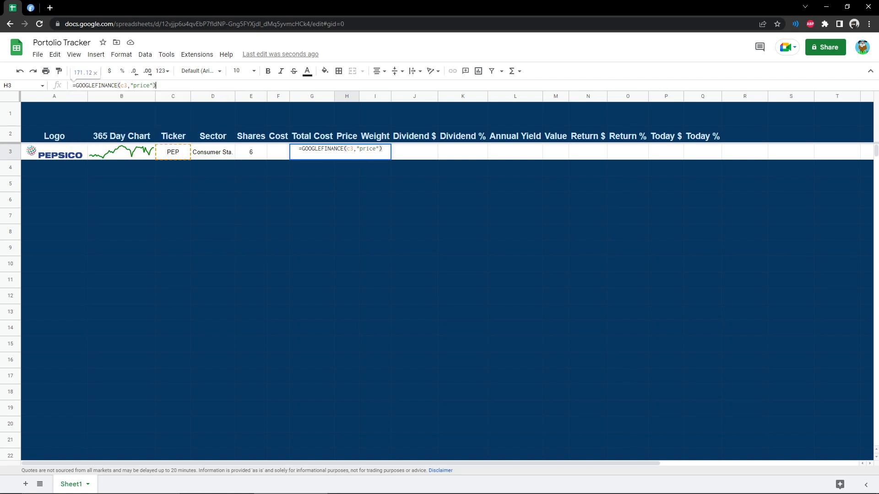
key("Return")
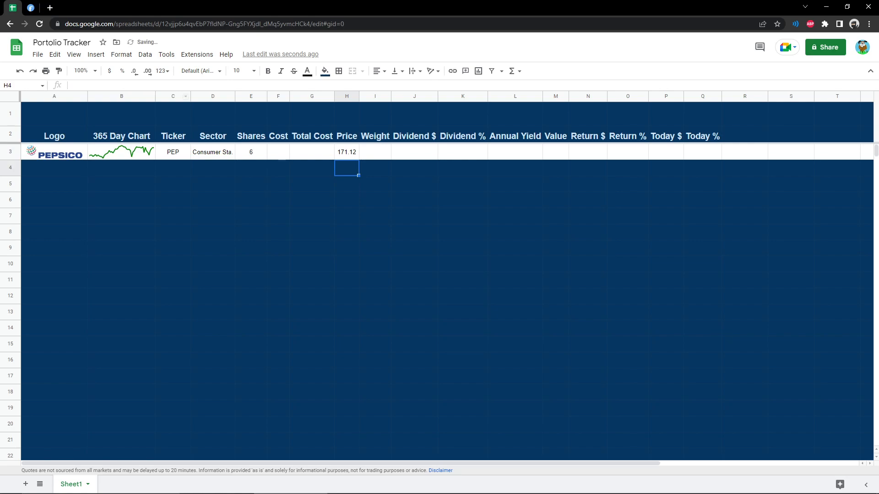
Enter 150.43 as the cost in cell F3 and format it as currency.
left_click(279, 153)
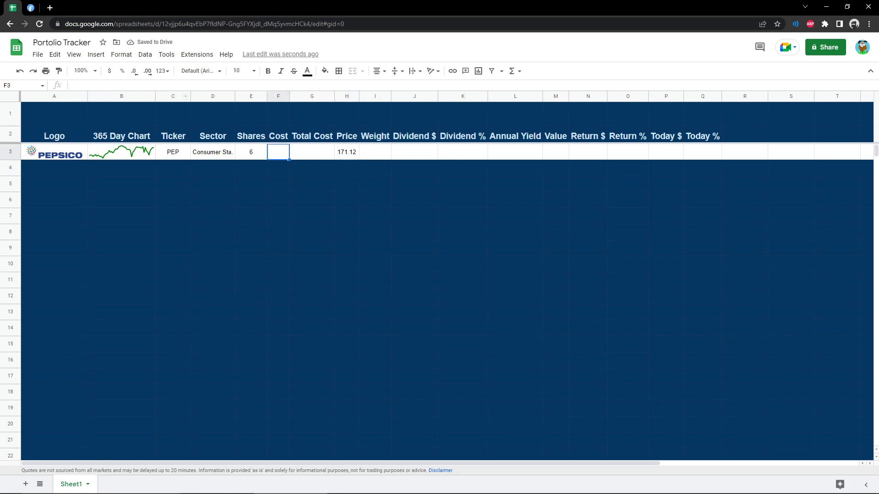
type("150.43")
left_click(278, 232)
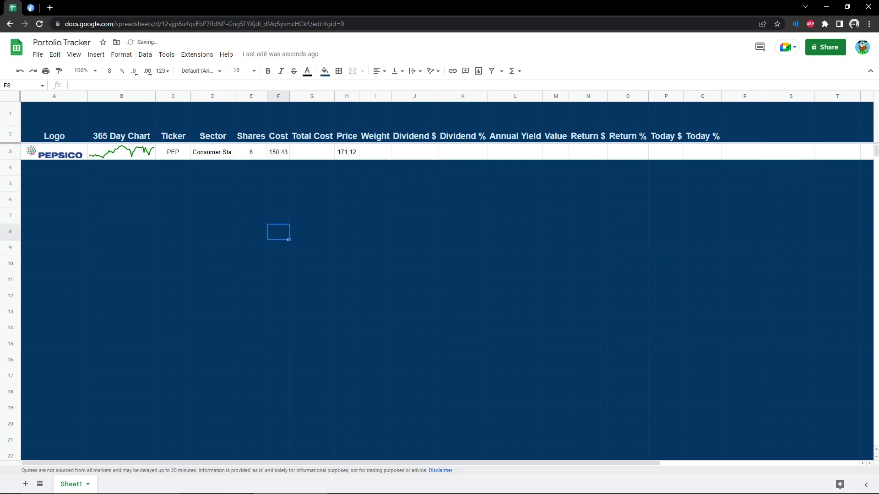
left_click(279, 152)
left_click(110, 71)
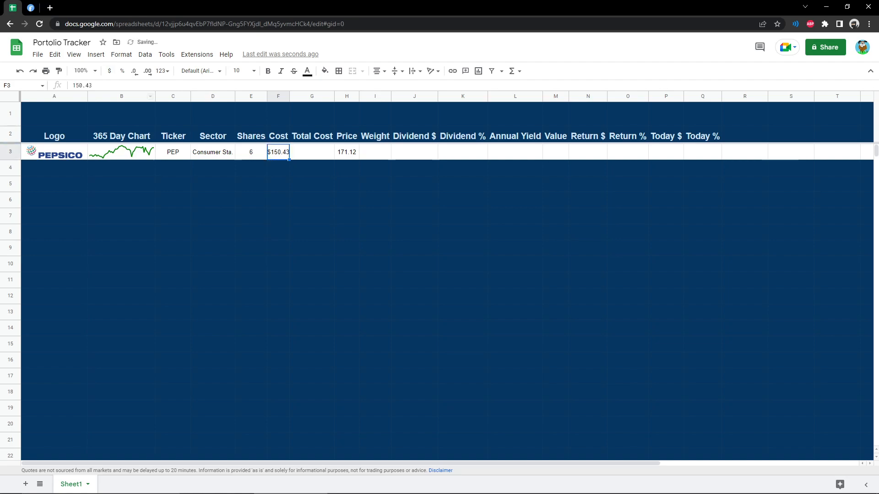
Format the Price cell H3 as currency.
key("Right")
key("Right")
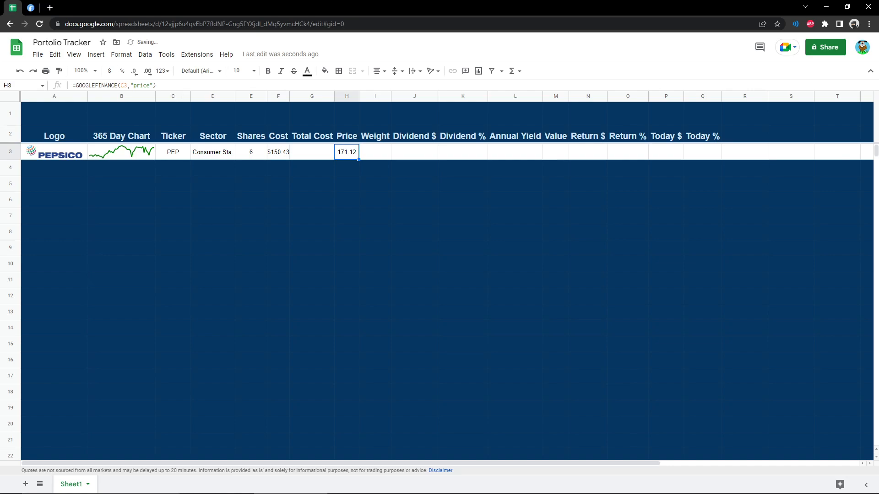
left_click(109, 71)
Enter the formula =E3*F3 in the Total Cost cell G3 by accepting the suggested formula.
key("Left")
key("Left")
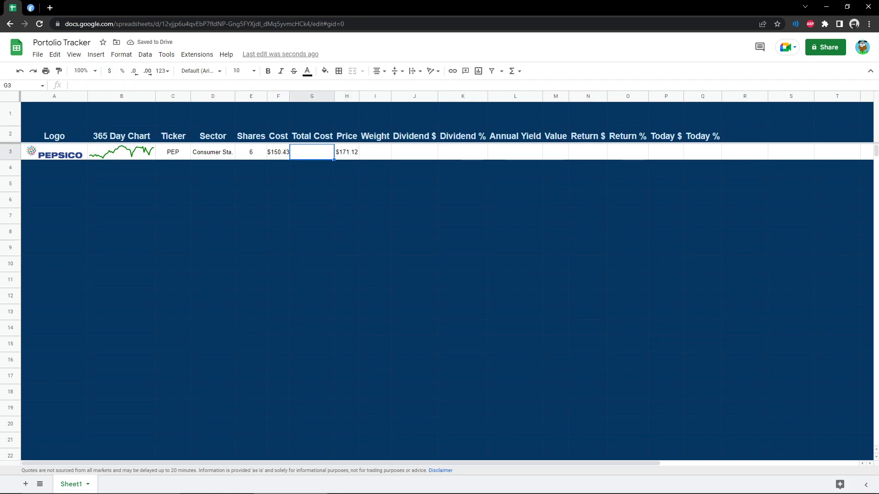
key("Left")
key("Right")
key("Right")
type("=")
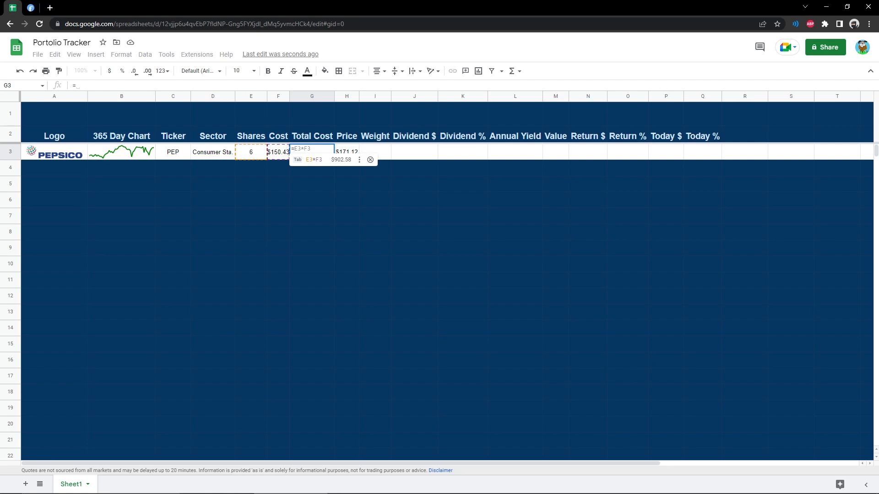
key("Tab")
left_click(346, 200)
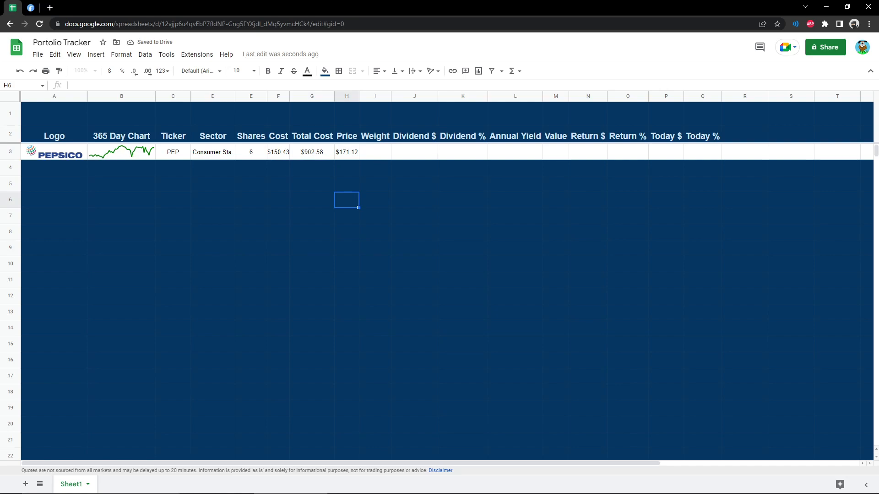
left_click(375, 152)
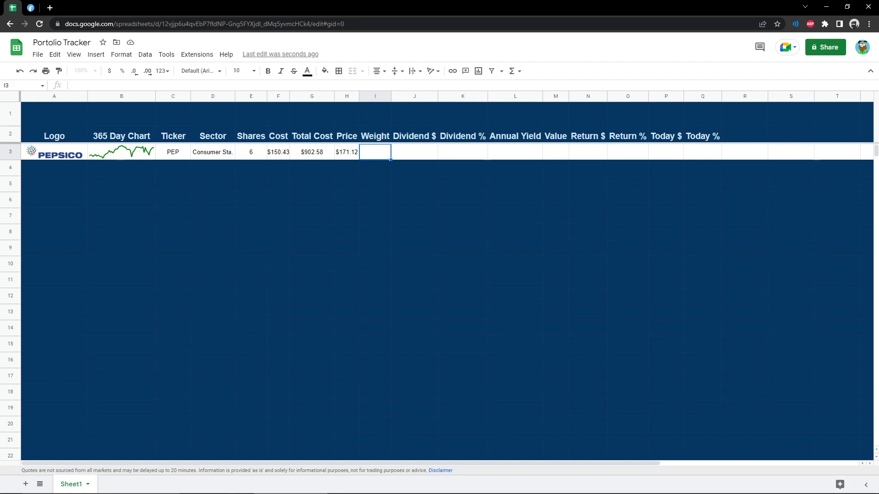
left_click(415, 151)
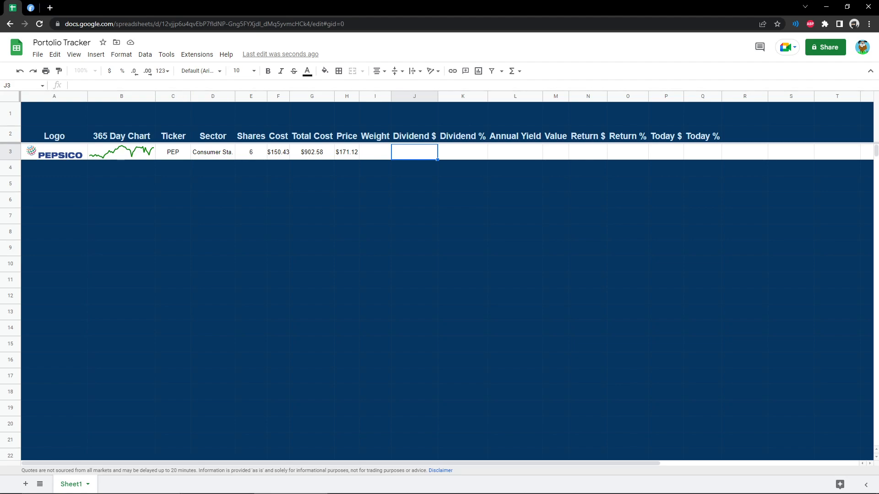
double_click(415, 152)
type("=(SUBSTITUTE(index(importhtml(\"http://finviz.com/quote.ashx?t=\"&C3,\"table\",9),7,2),\"*\",\"\"))*1")
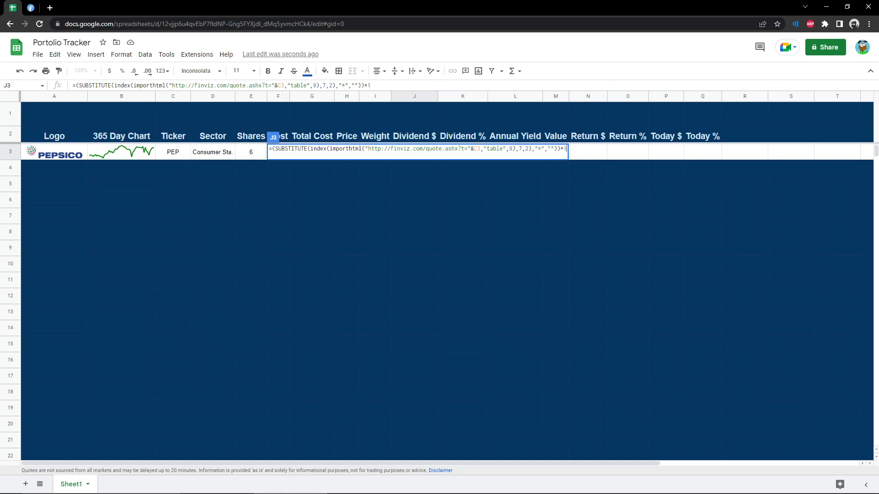
left_click_drag(284, 85, 277, 86)
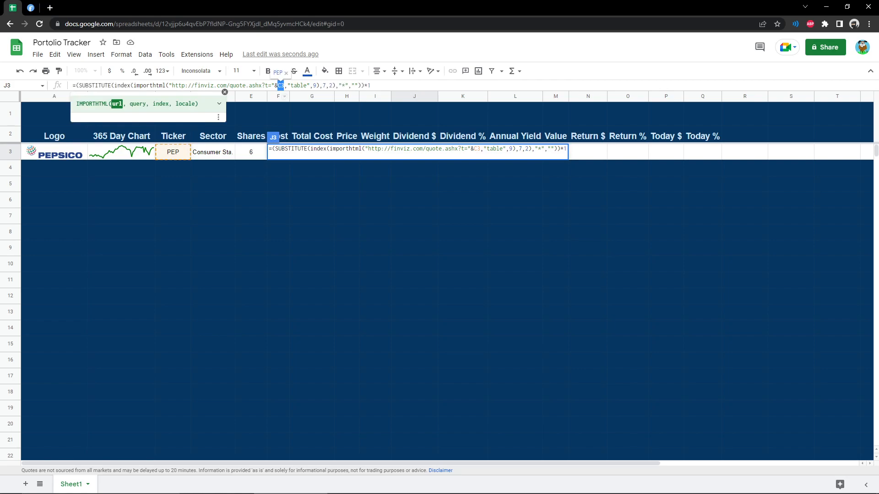
left_click(289, 85)
key("Return")
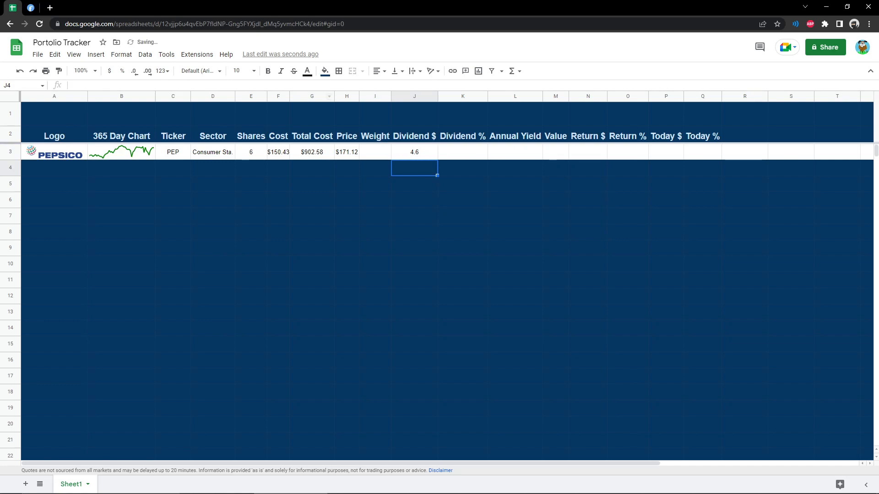
Format the Dividend $ cell J3 as currency.
left_click(415, 152)
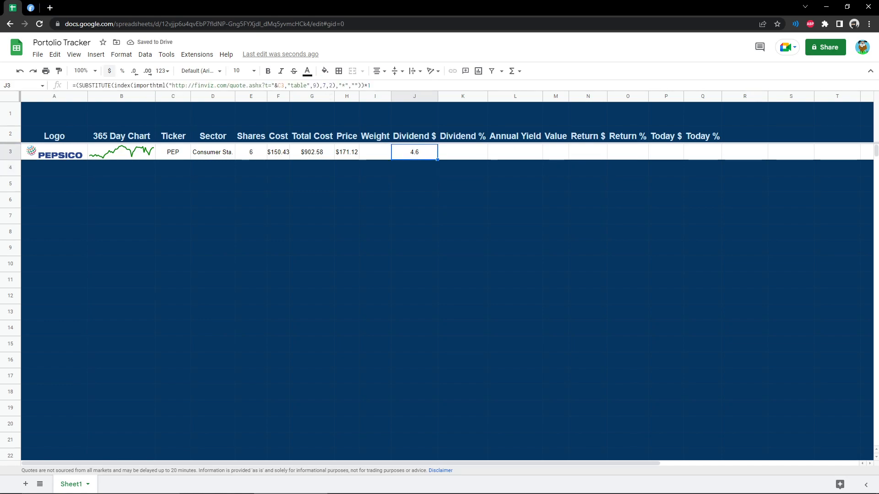
left_click(109, 71)
left_click(312, 216)
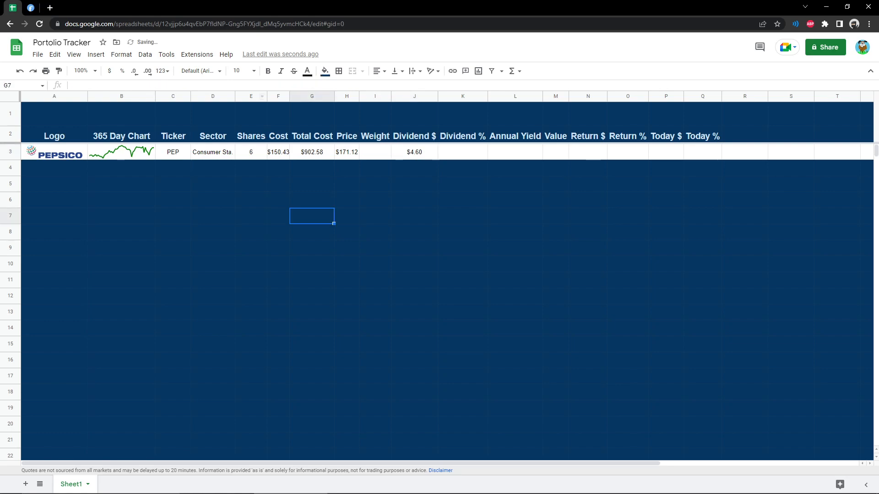
Switch to Finviz, look up the ticker PEP, check its Dividend entry in the statistics table, and return to the Portfolio Tracker sheet.
left_click(31, 8)
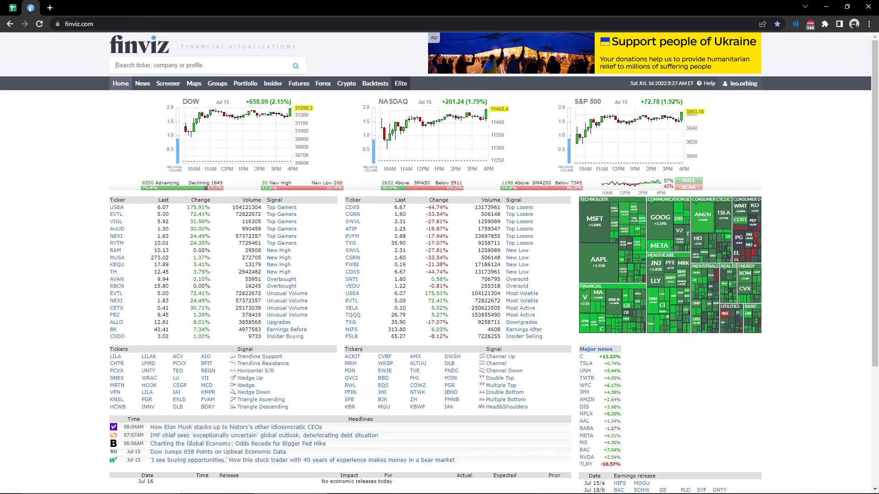
type("pep")
key("Return")
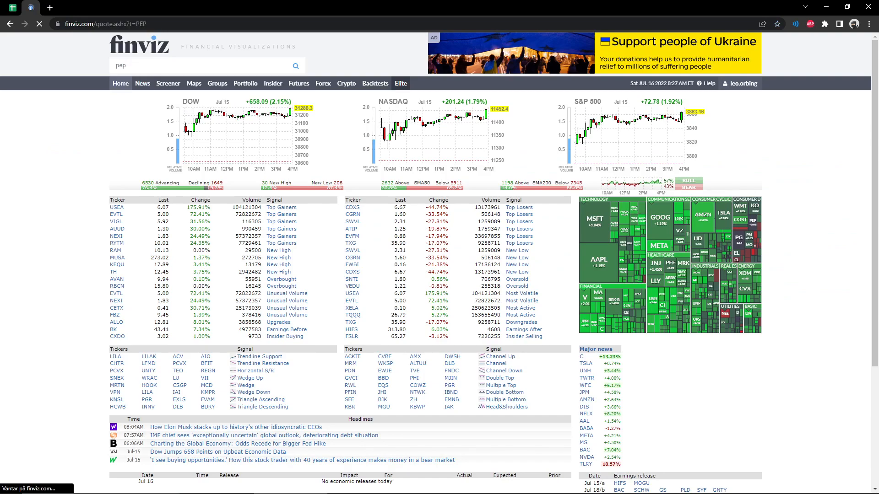
scroll(435, 275, "down", 2)
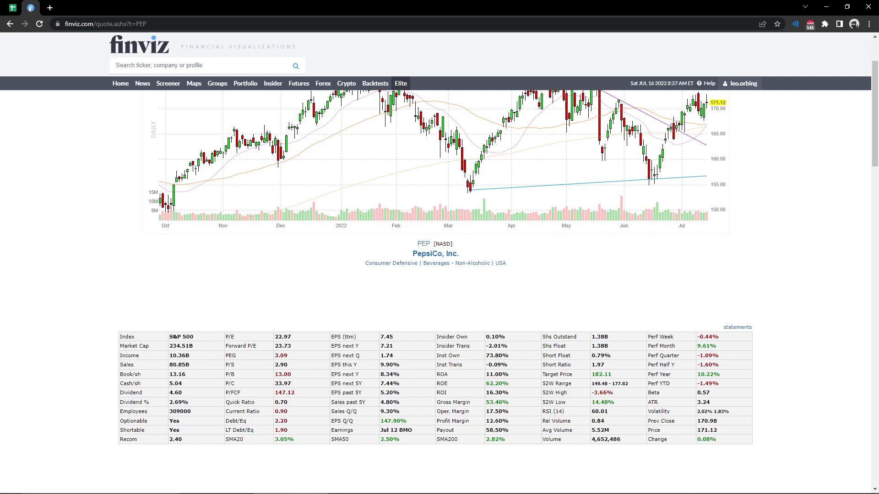
left_click_drag(183, 393, 169, 393)
key("ctrl+Tab")
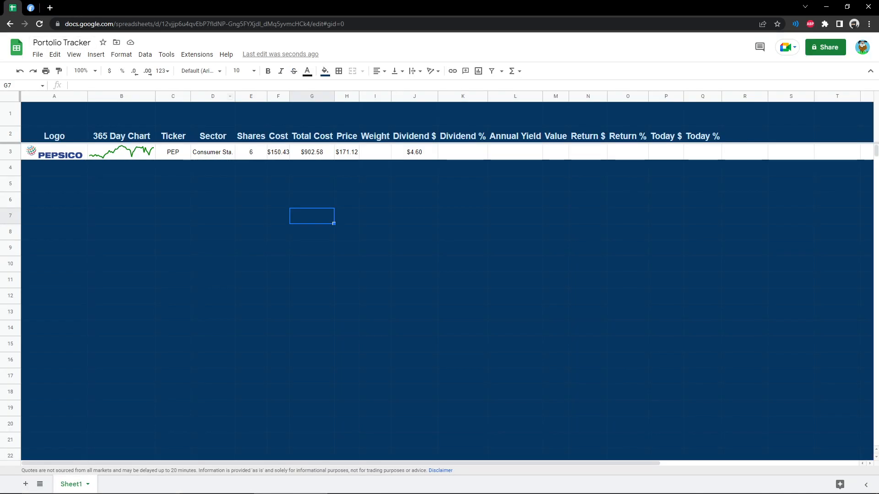
Examine the row and column arguments of the INDEX function in the Dividend $ formula in J3.
left_click(414, 153)
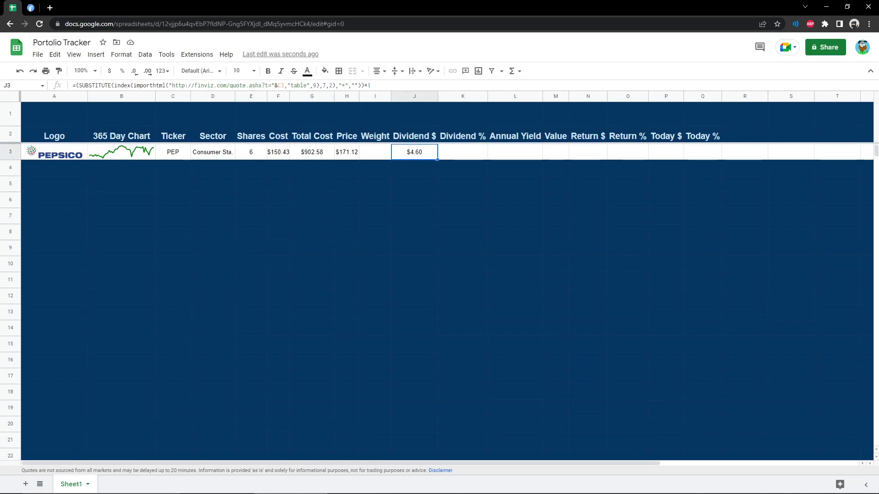
left_click_drag(322, 85, 332, 85)
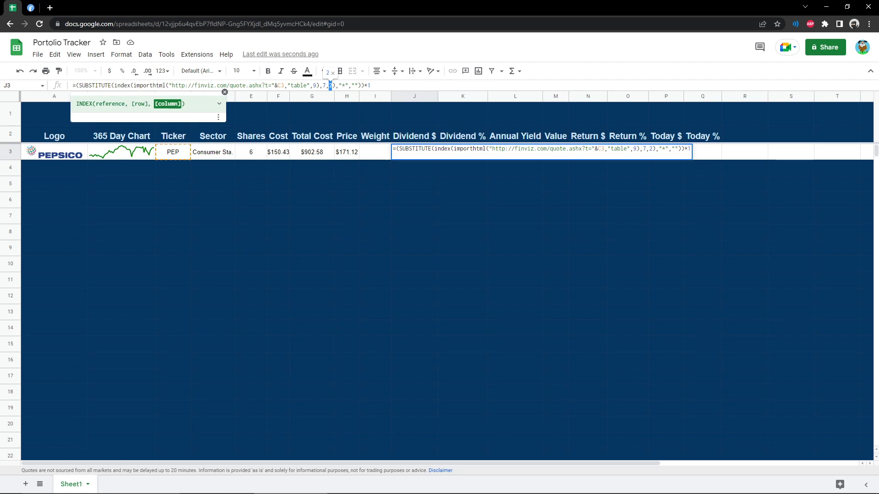
left_click(311, 216)
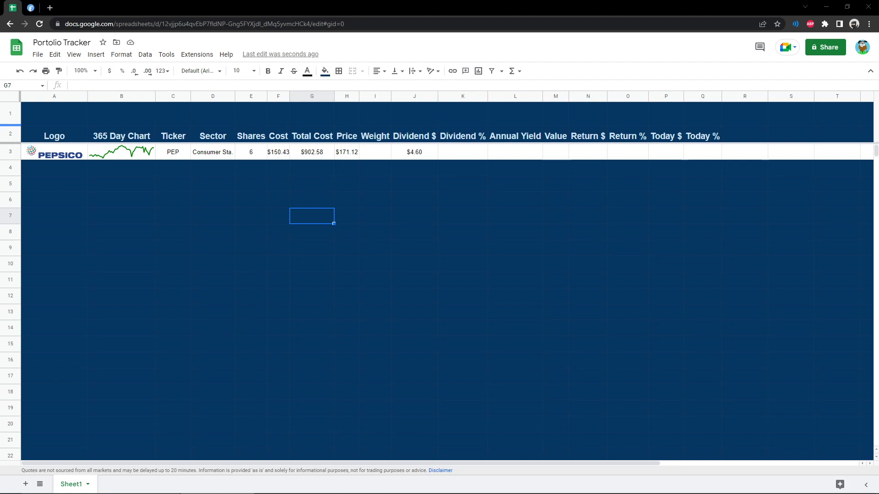
left_click(463, 152)
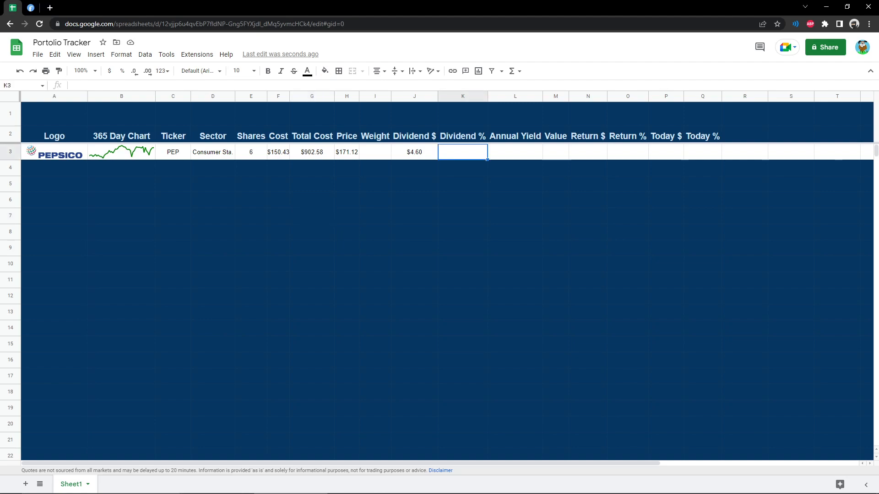
type("=(SUBSTITUTE(index(importhtml(\"http://finviz.com/quote.ashx?t=\"&C3,\"table\",9),8,2),\"*\",\"\"))*1")
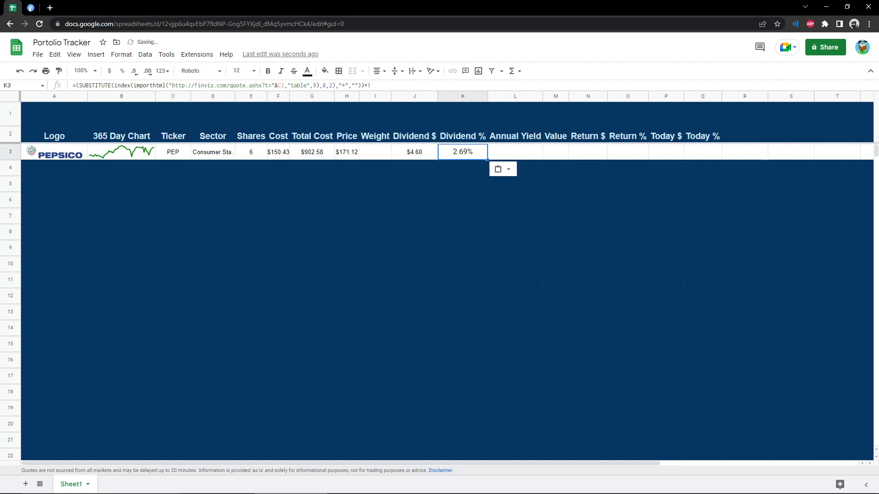
left_click(515, 232)
Switch to the Finviz PEP page, check the Dividend % entry in the statistics table, and return to the sheet.
left_click(30, 8)
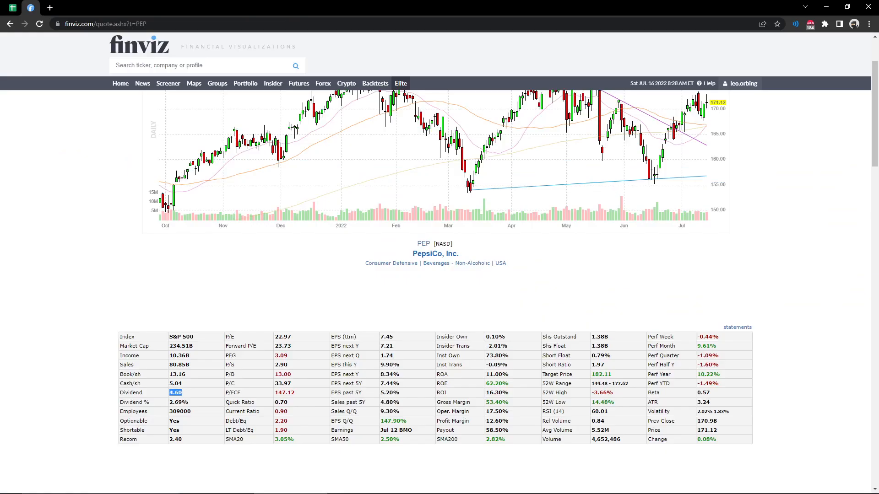
left_click_drag(189, 402, 169, 403)
left_click(13, 8)
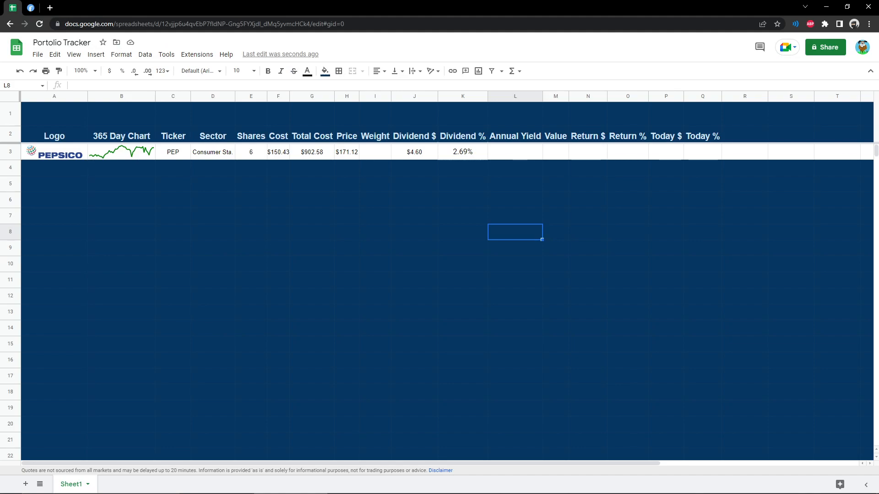
Enter the formula =e3*j3 in the Annual Yield cell L3.
left_click(515, 152)
type("=")
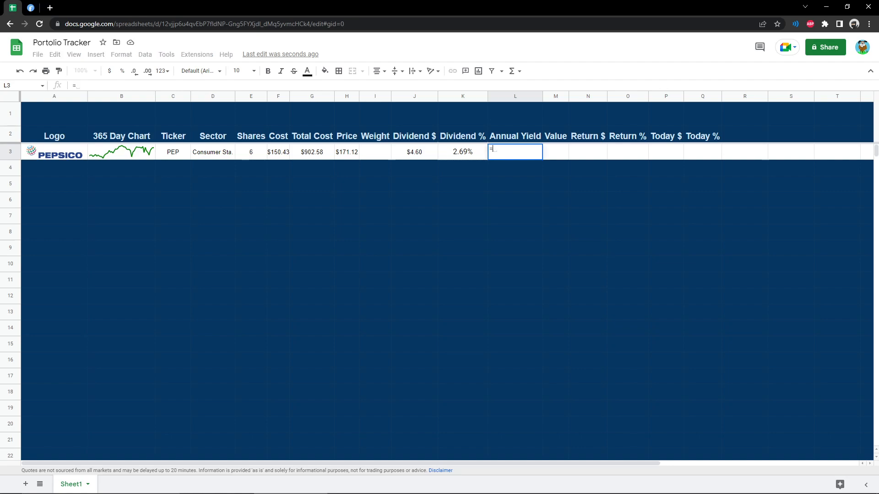
type("e3")
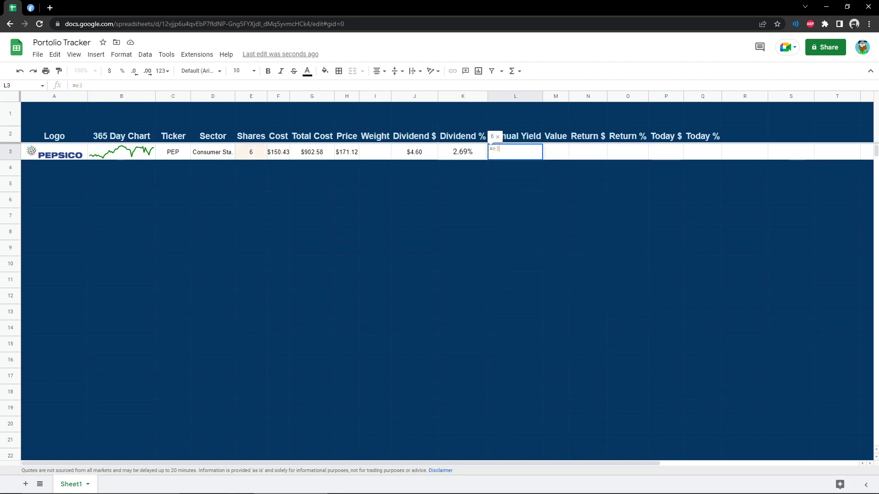
type("*")
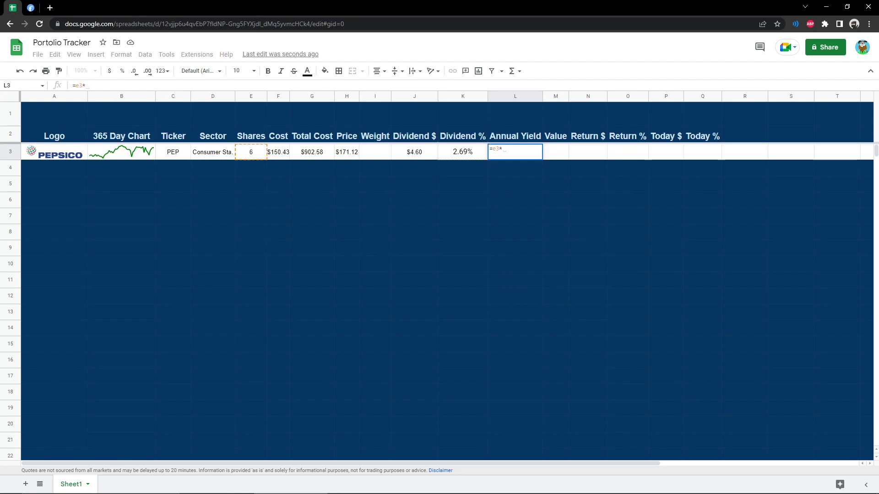
type("j")
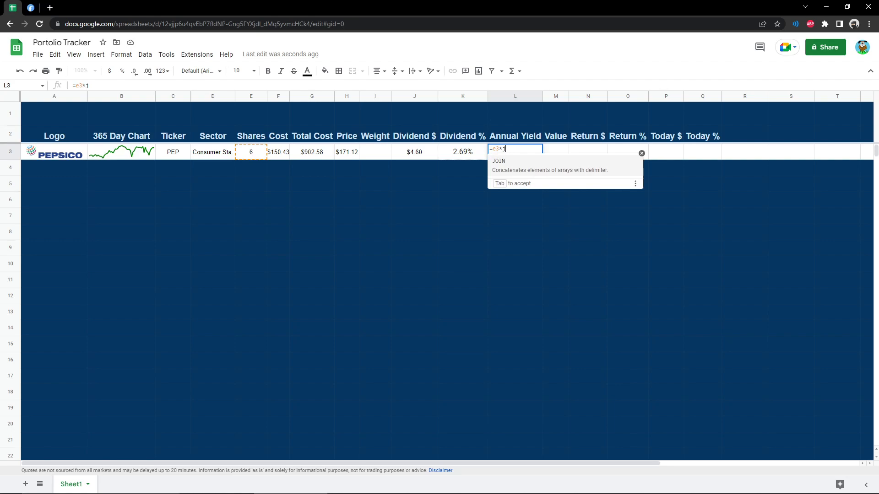
type("3")
key("Return")
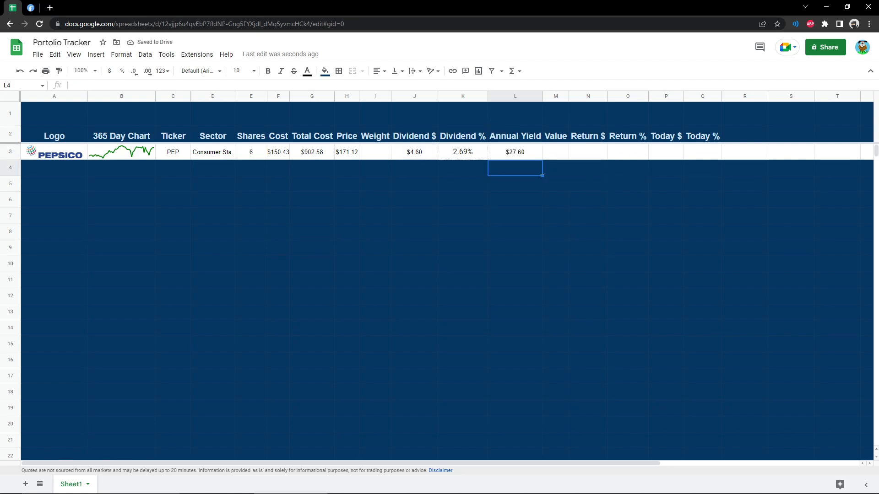
Enter the formula =e3*h3 in the Value cell M3.
left_click(556, 152)
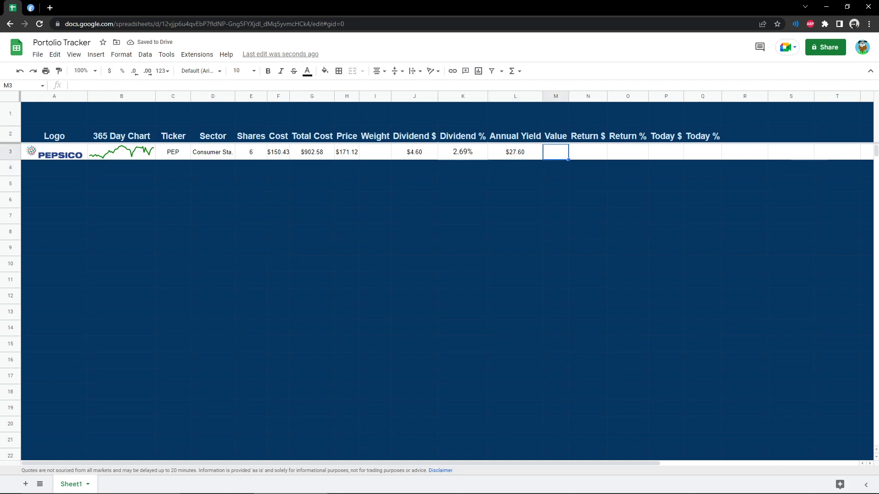
type("=e3")
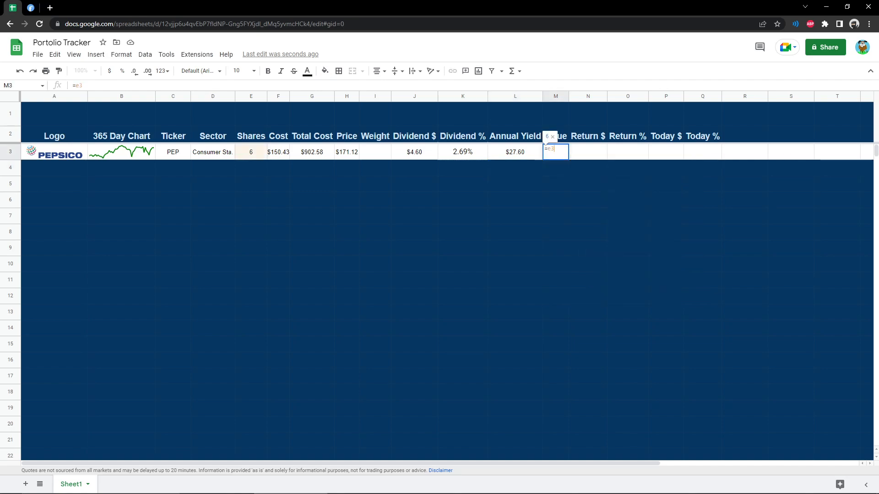
type("*")
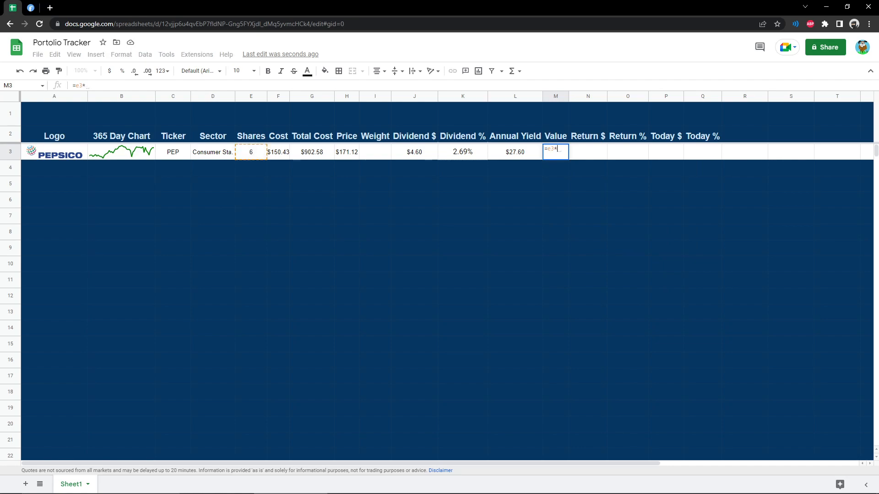
type("h3")
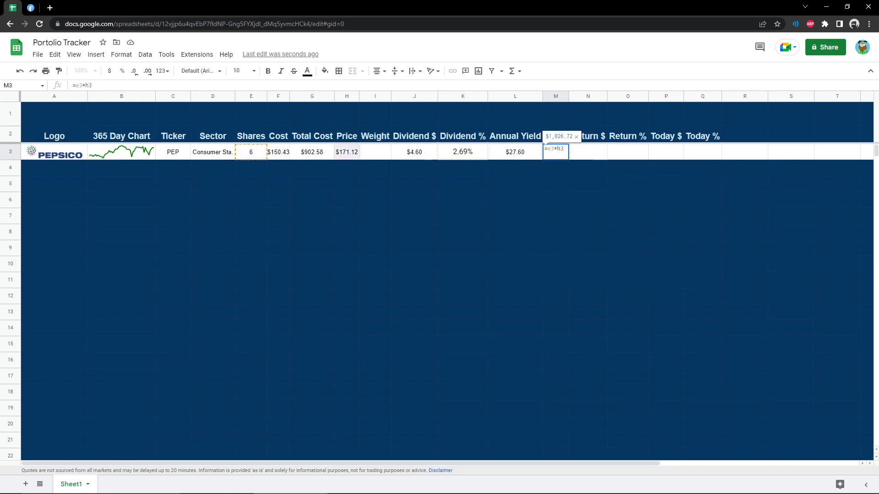
key("Return")
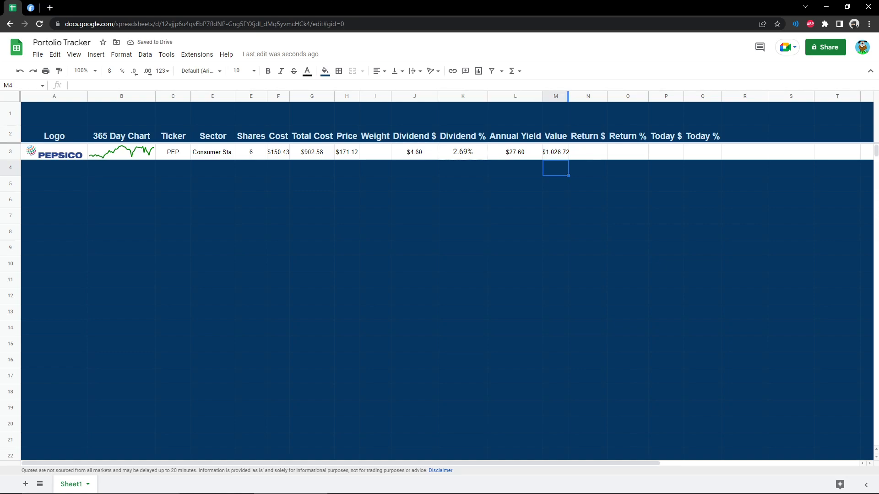
Fit the Value column's width to its contents and enter =(h3-f3)*e3 in the Return $ cell N3.
double_click(568, 96)
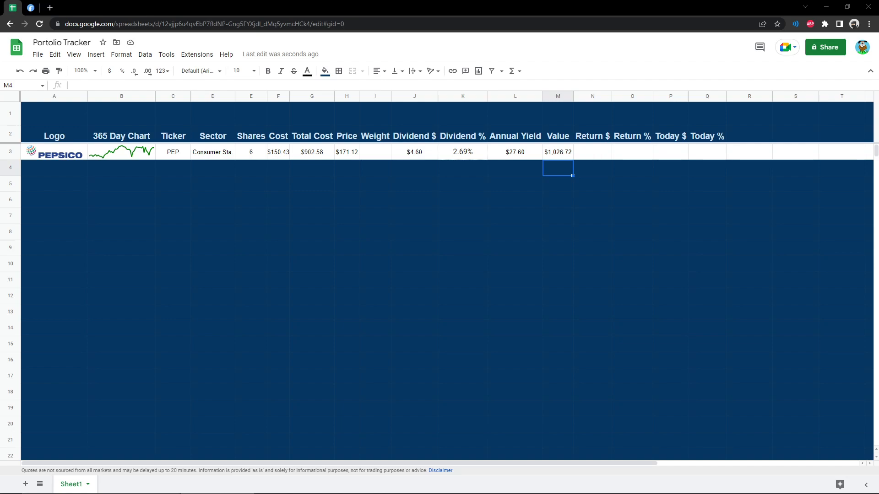
left_click(592, 152)
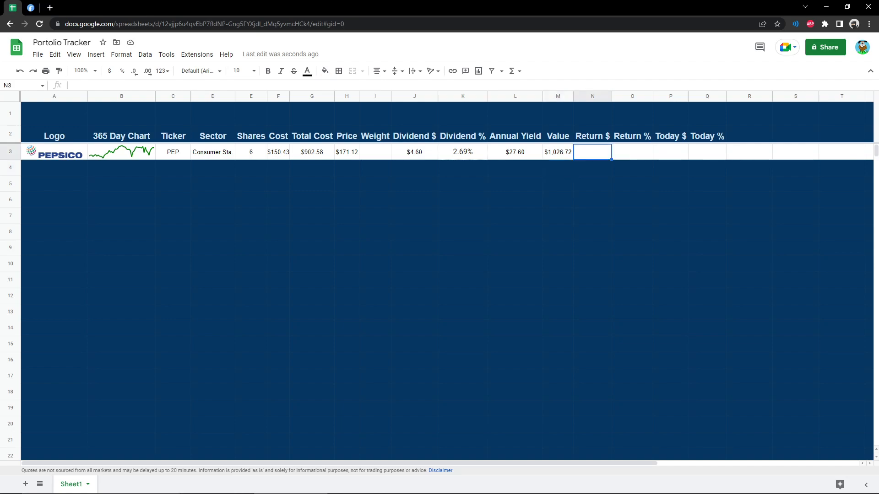
type("=(")
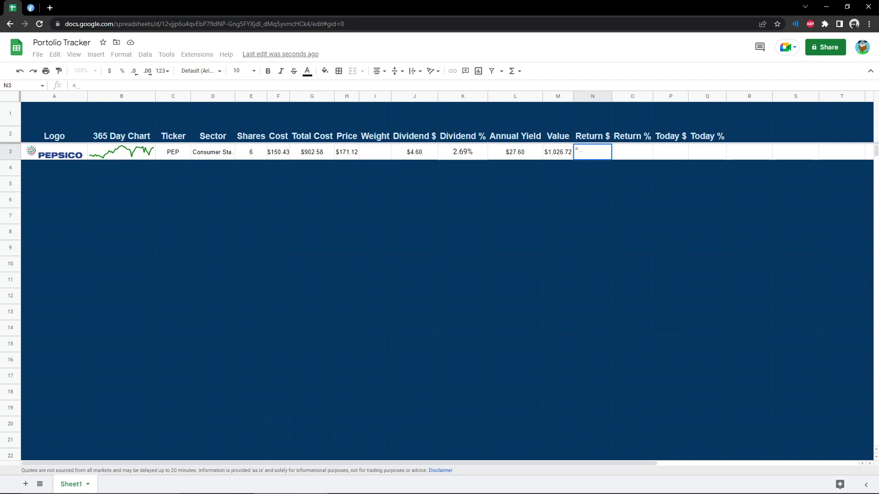
type("h3")
type("-f3)")
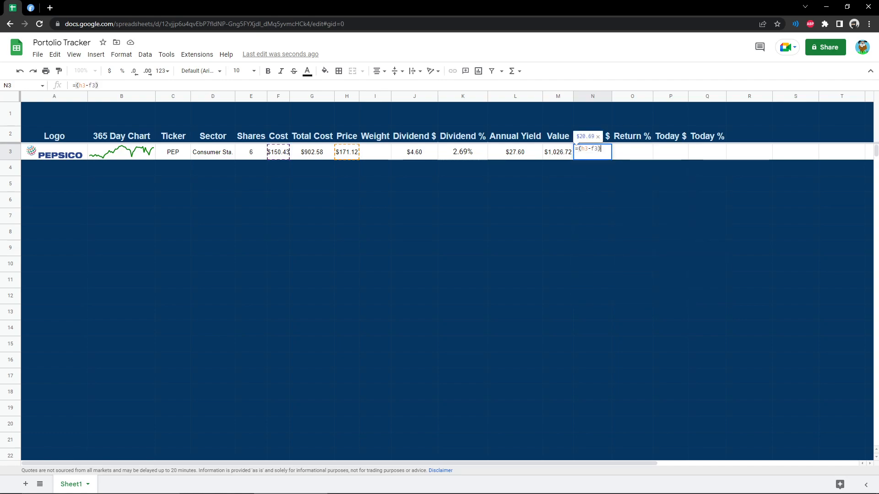
type("*e3")
key("Return")
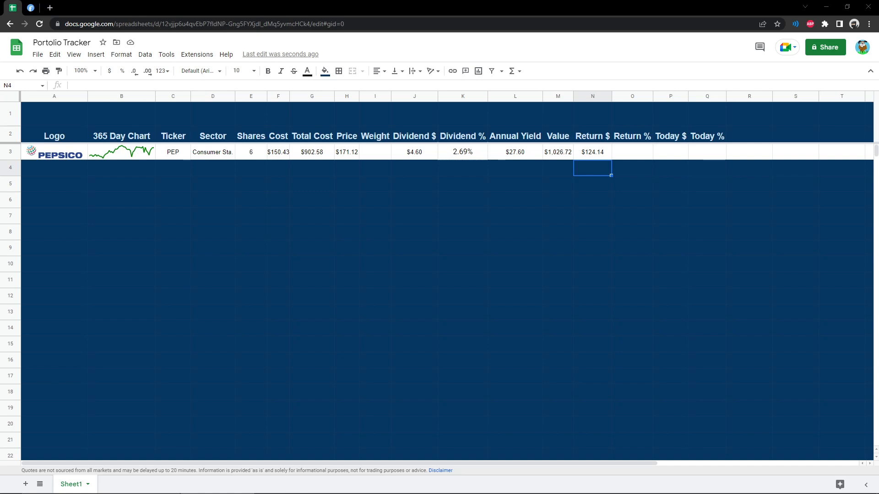
Enter =(h3/f3)-1 in the Return % cell O3 and format it as a percentage.
left_click(632, 152)
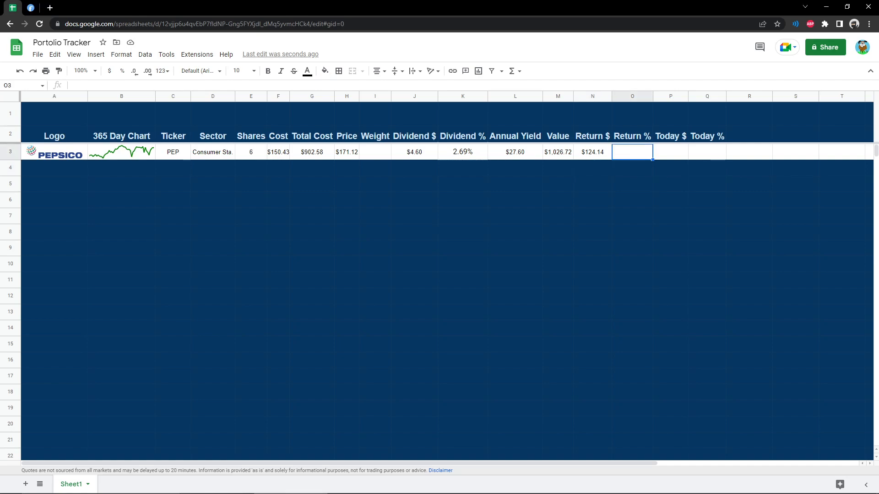
type("=")
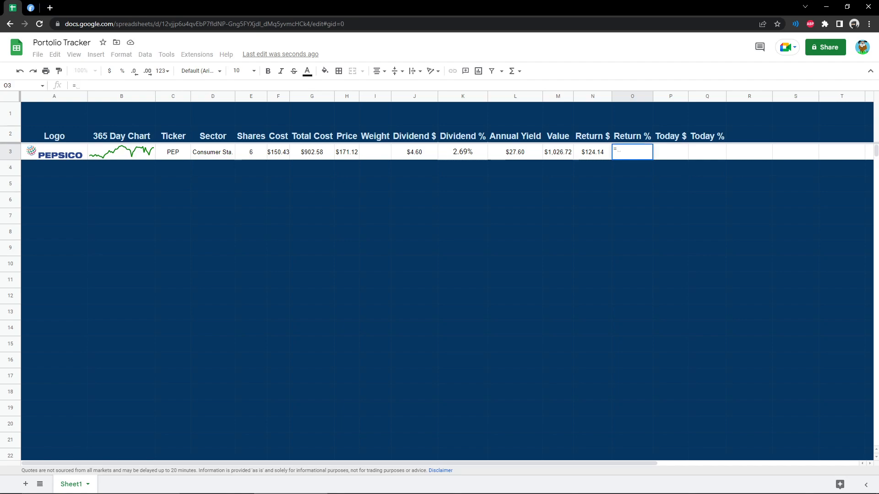
type("(h")
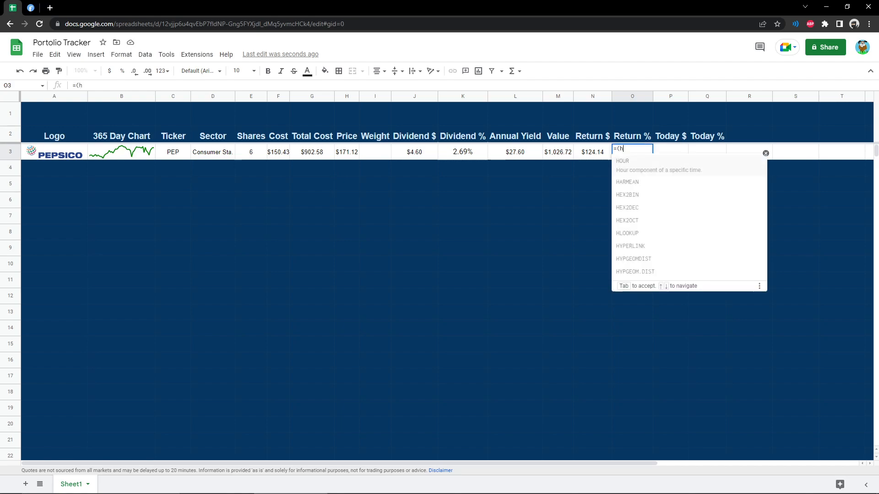
type("3/f3")
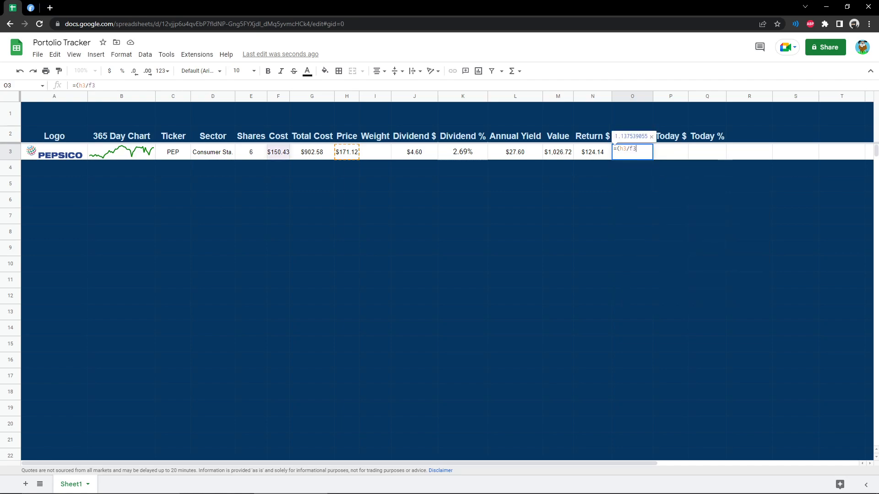
type(")-1")
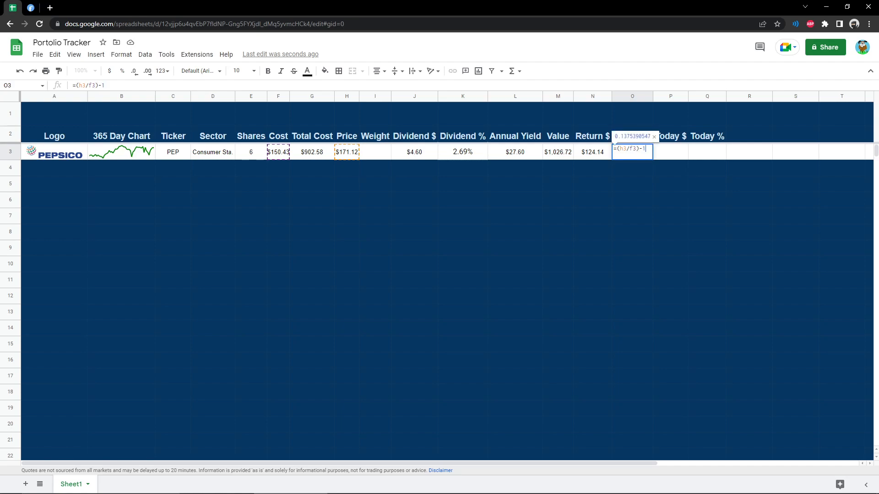
key("Return")
left_click(632, 152)
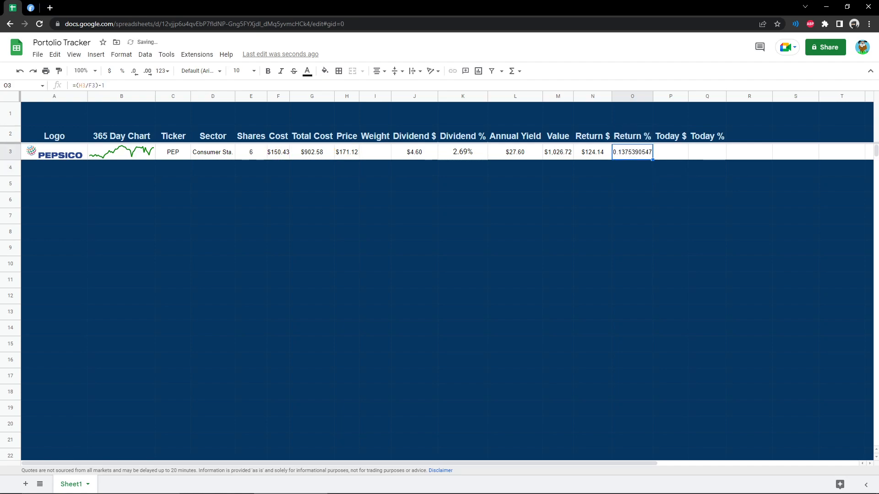
left_click(123, 71)
Enter the formula =GOOGLEFINANCE(c3,"change")*e3 in the Today $ cell P3.
left_click(670, 152)
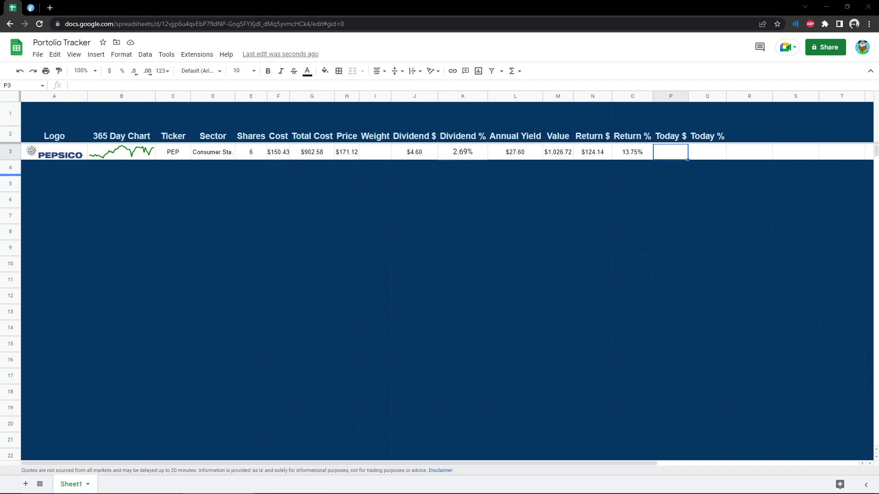
left_click(73, 85)
type("=goog")
key("Up")
key("Tab")
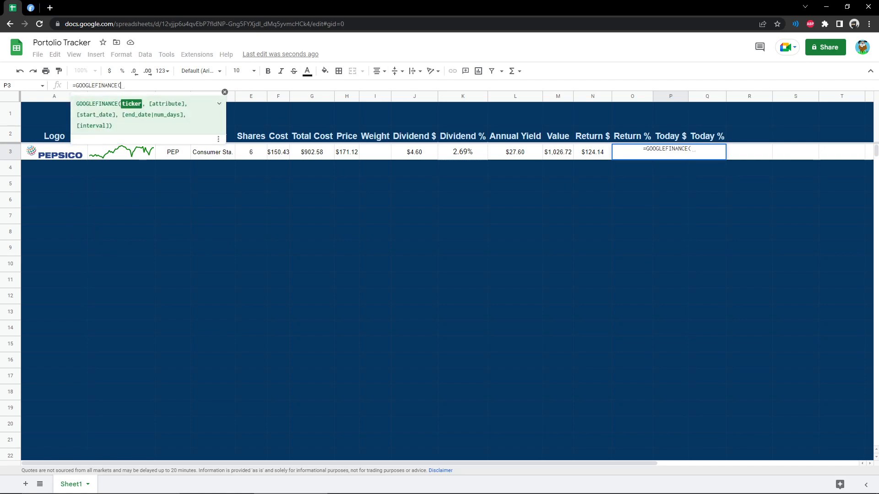
type("c3")
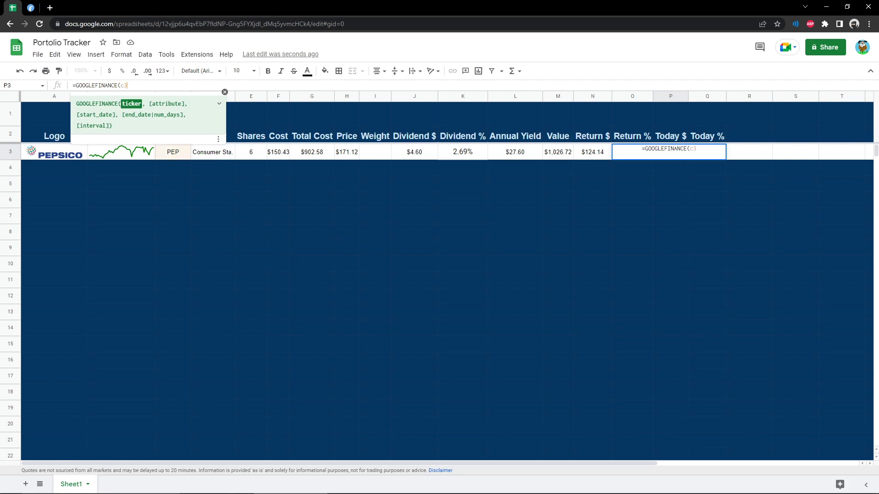
type(",")
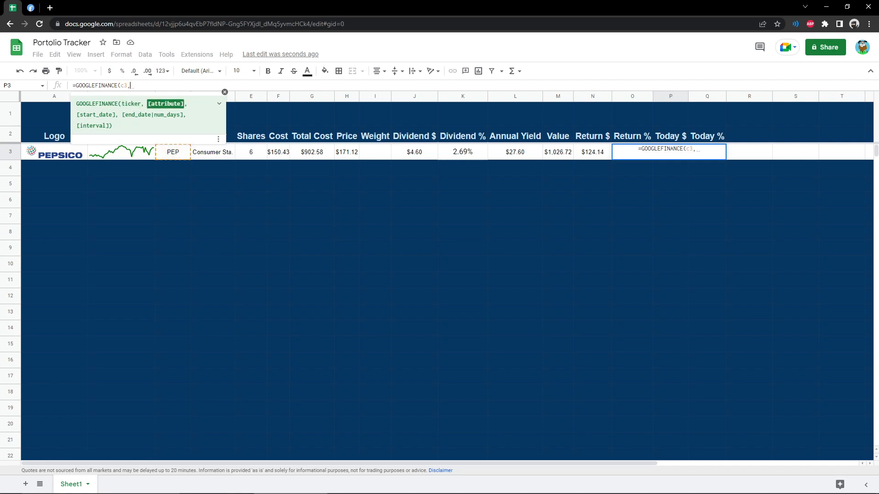
type("\"change")
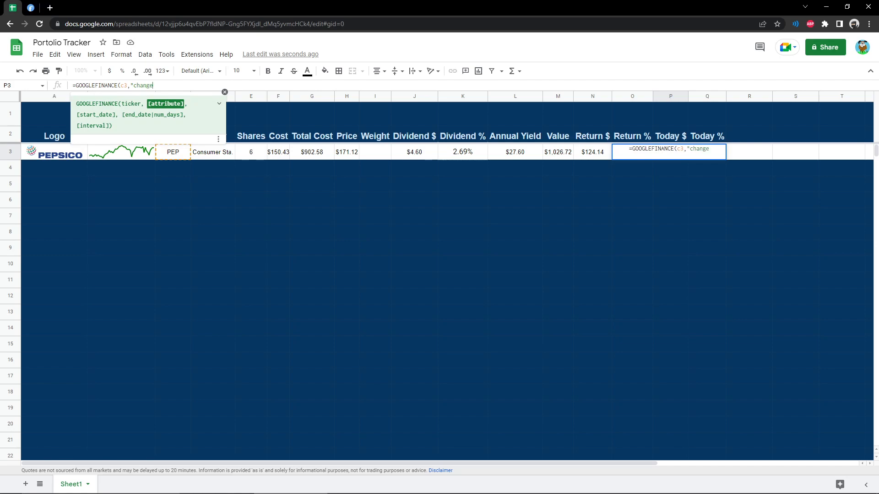
type("\")*")
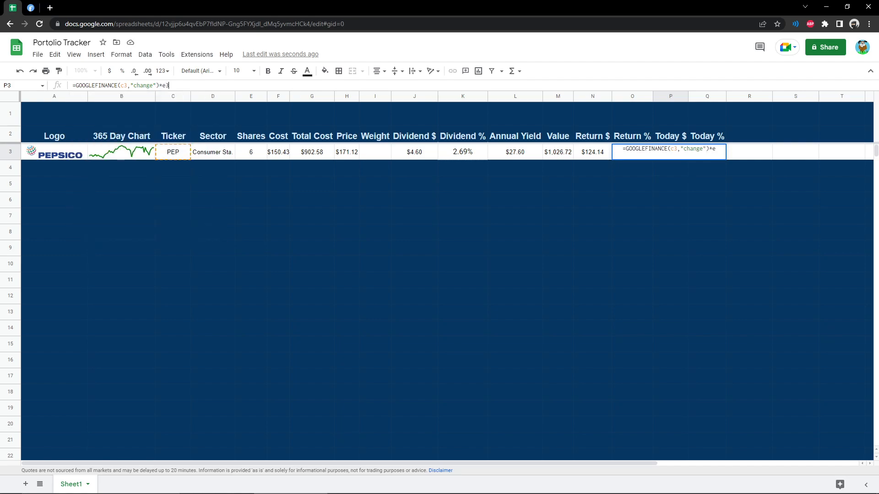
type("e3")
key("Return")
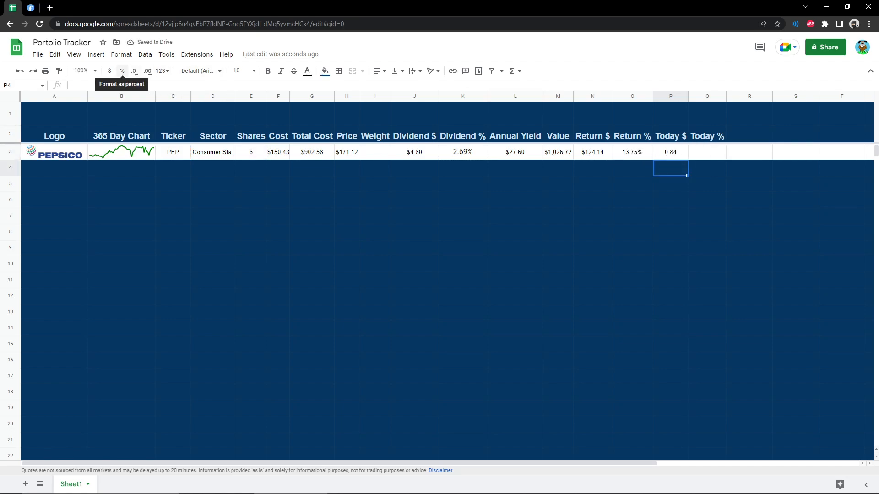
Format the Today $ cell P3 as currency.
left_click(109, 71)
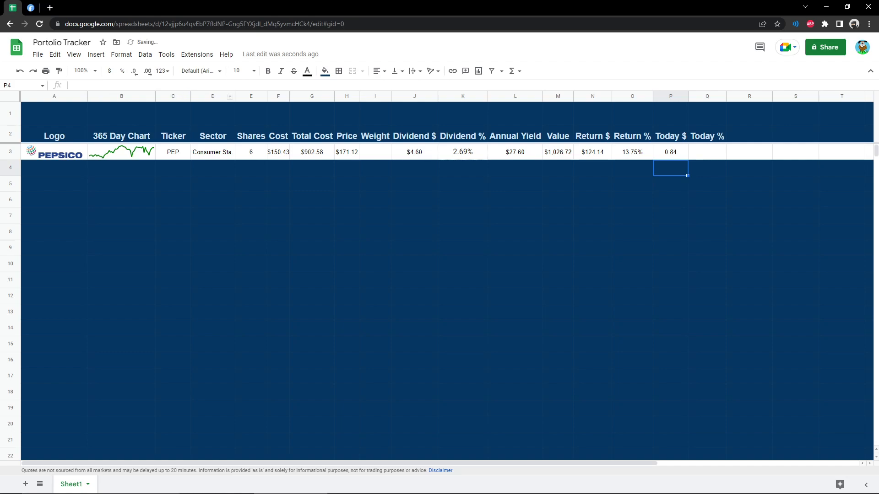
key("Up")
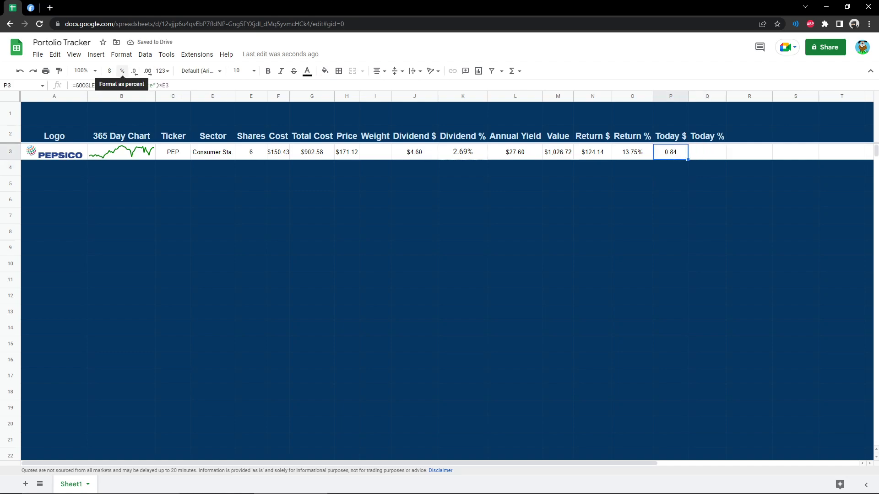
left_click(109, 71)
Enter the formula =GOOGLEFINANCE(c2,"changepct") in the Today % cell Q3.
key("Right")
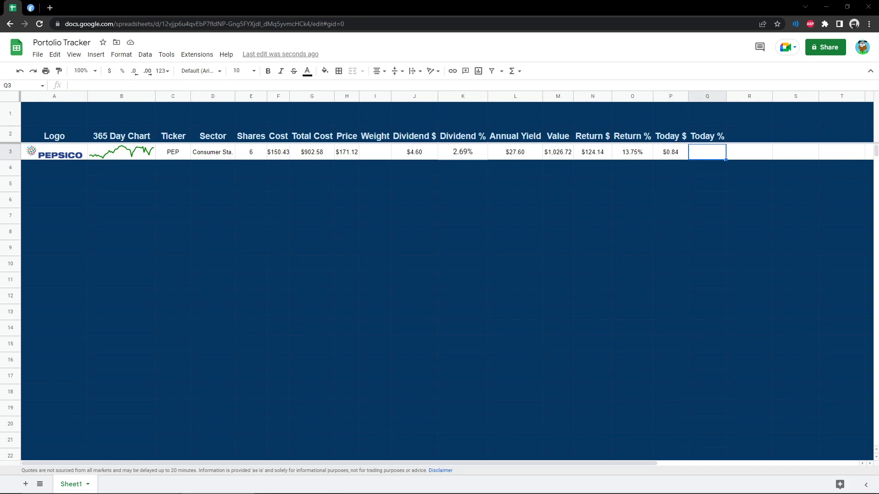
left_click(72, 85)
type("=")
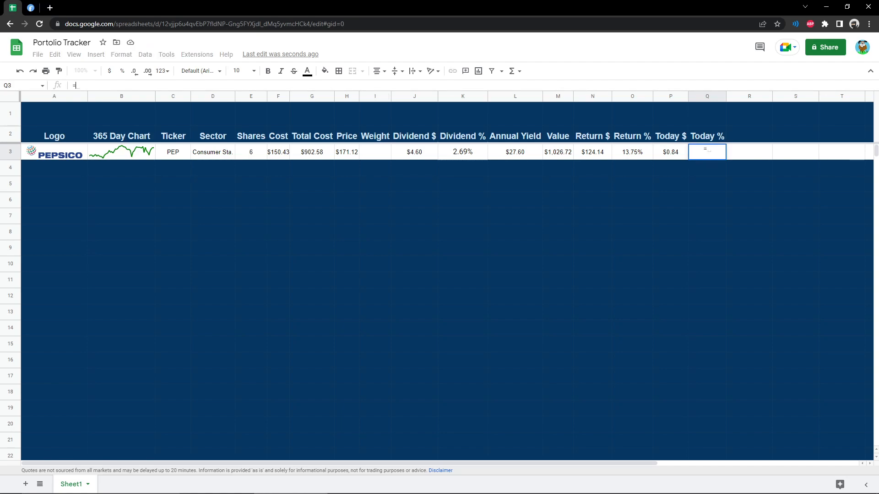
type("goog")
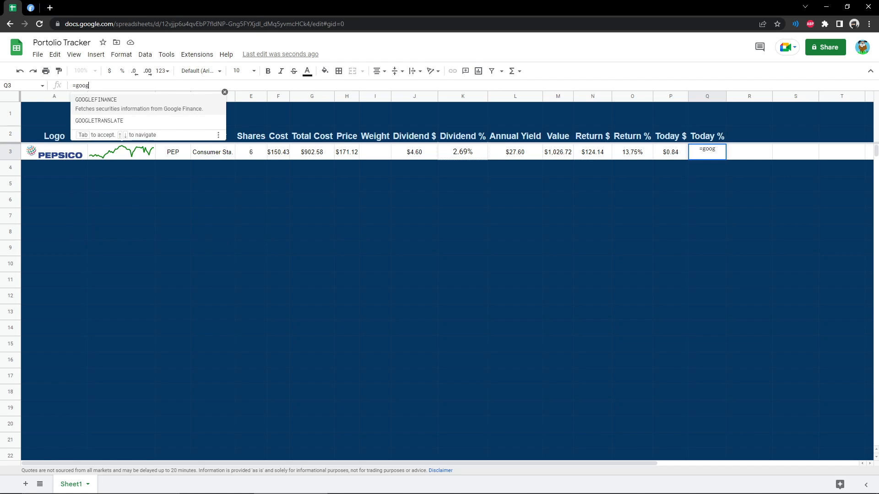
key("Tab")
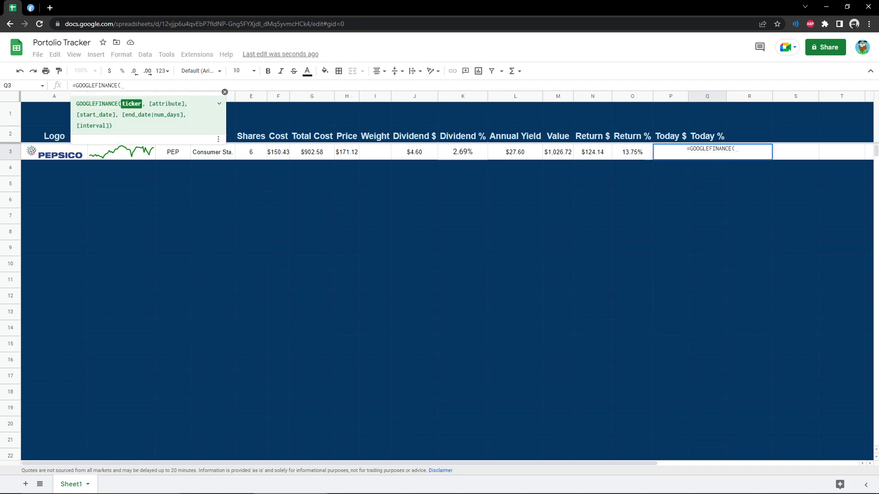
type("c2")
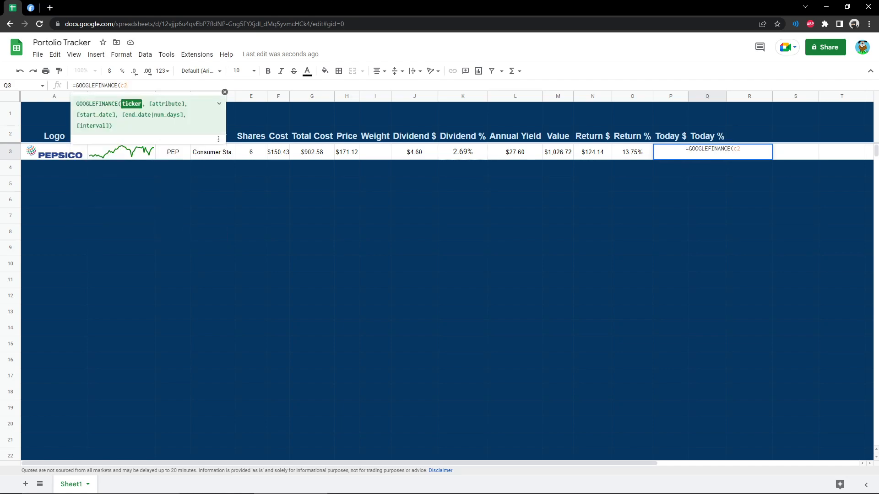
type(",")
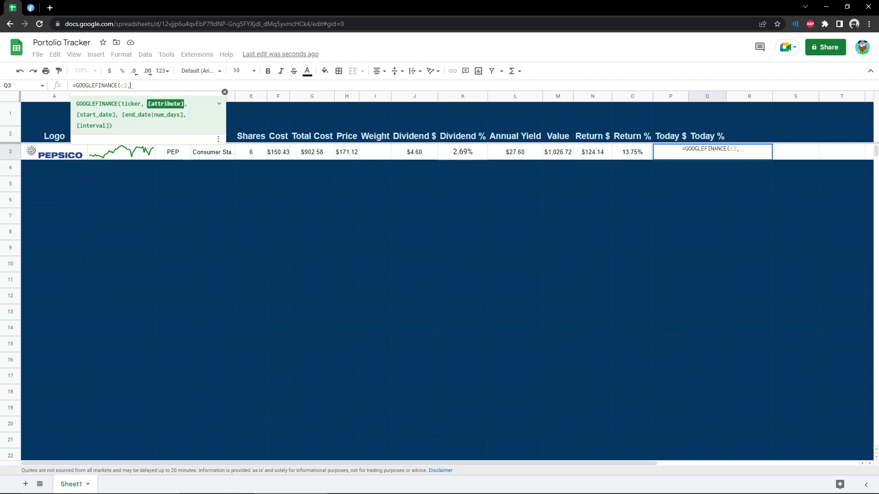
type("\"cangepc")
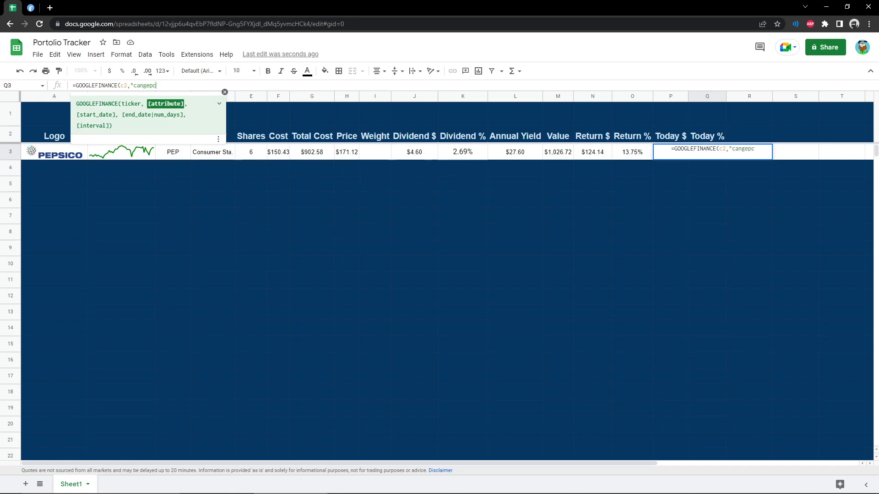
type("t\"")
left_click(135, 86)
type("h")
type(")")
key("Return")
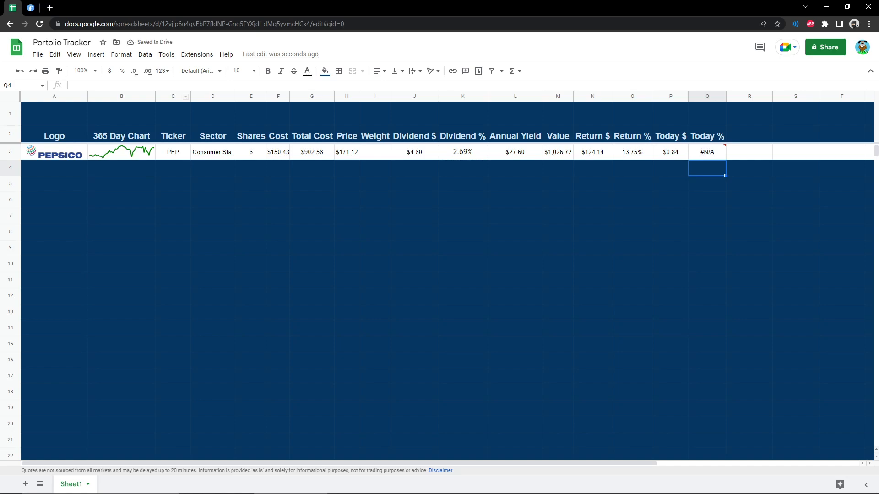
Change the ticker reference in the Today % formula in Q3 to C3.
left_click(707, 152)
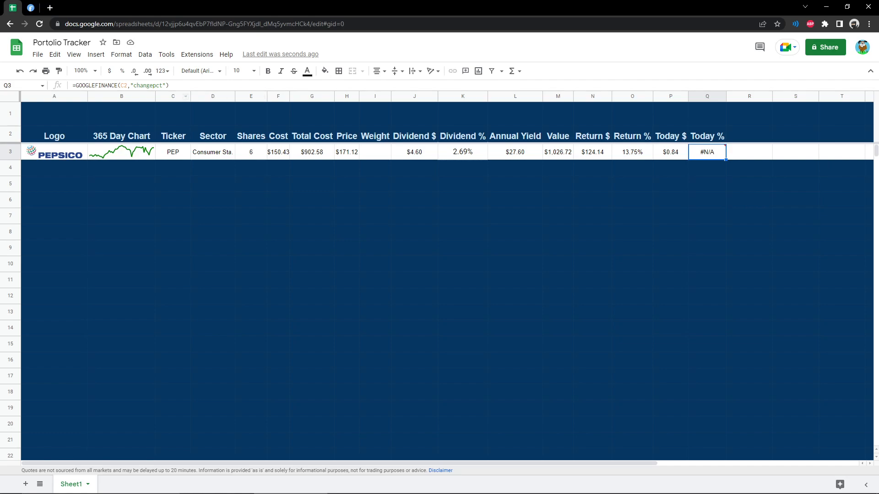
left_click(127, 86)
key("BackSpace")
type("3")
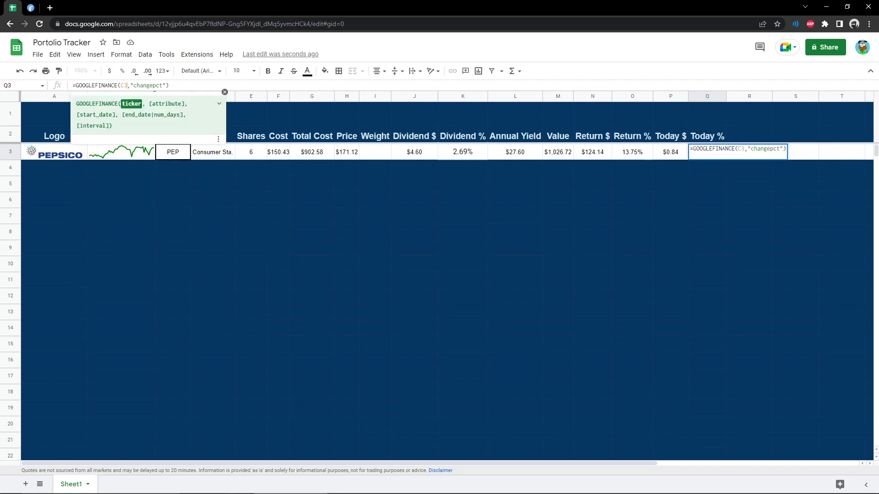
key("Return")
left_click(749, 183)
Format the Today % cell Q3 as a percentage and append /100 to its formula.
left_click(707, 152)
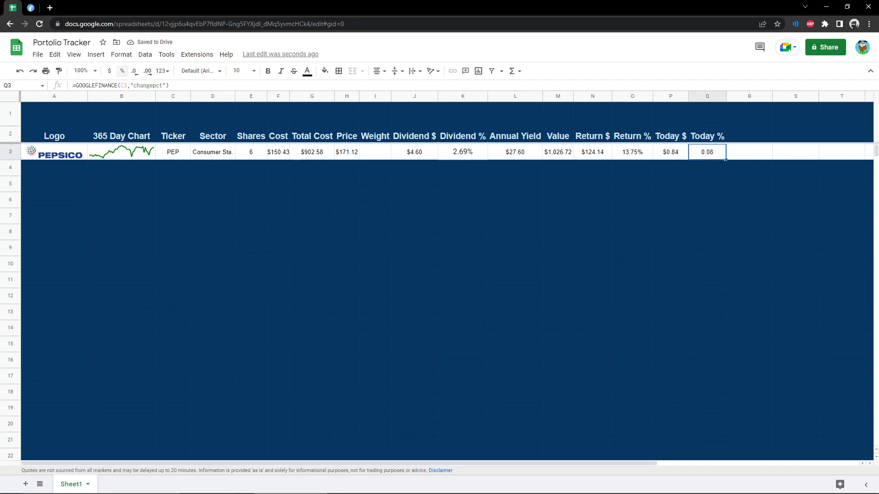
left_click(122, 71)
key("Return")
type("/100")
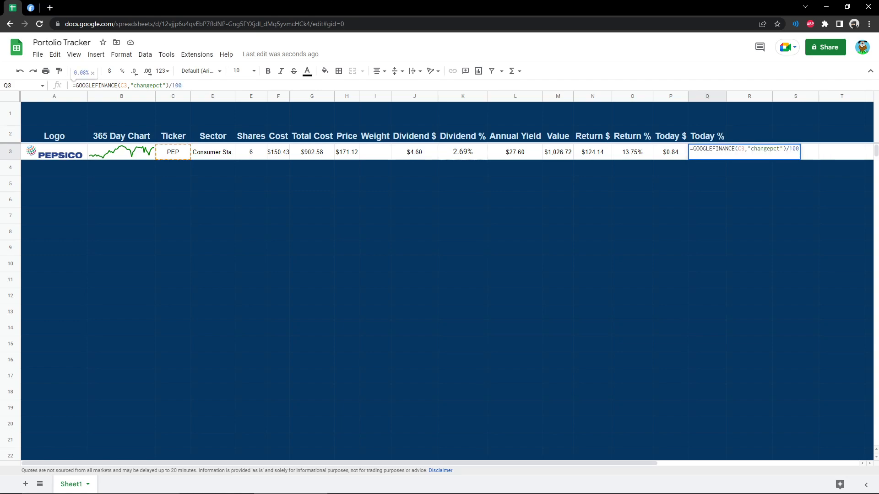
key("Return")
left_click(515, 281)
left_click(707, 152)
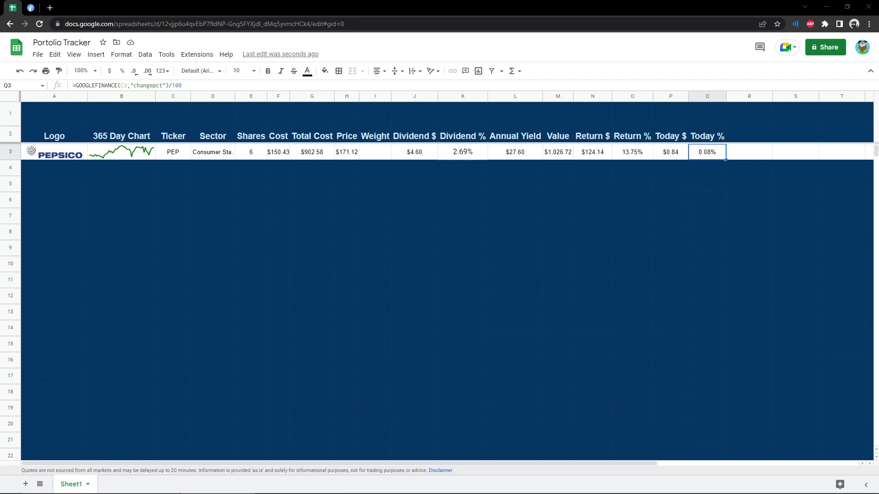
Change the font of the entire sheet to Roboto.
left_click(278, 152)
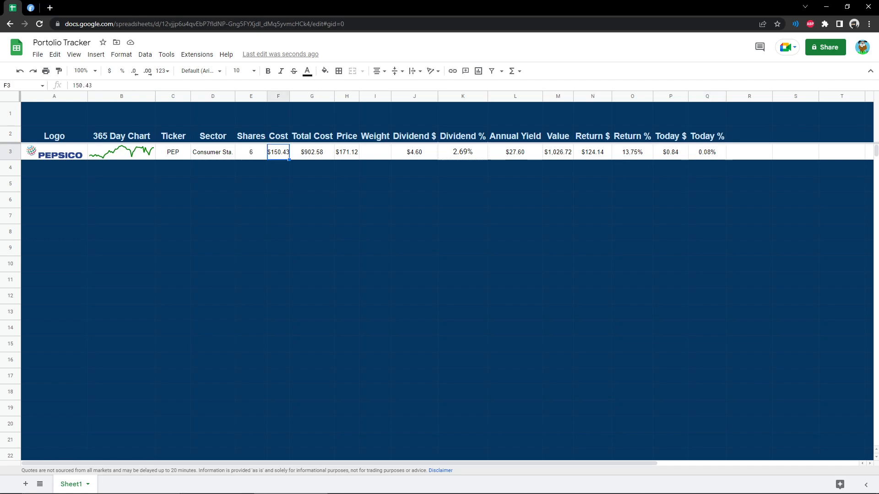
left_click(10, 152)
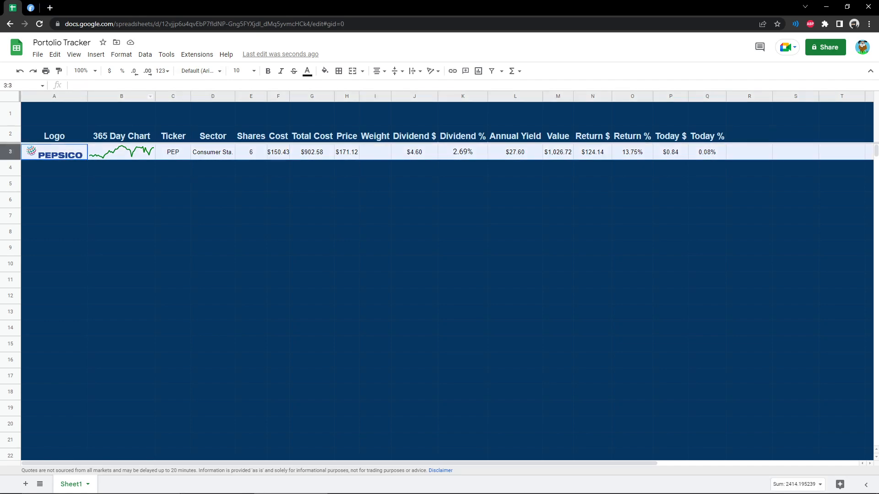
left_click(10, 96)
left_click(200, 71)
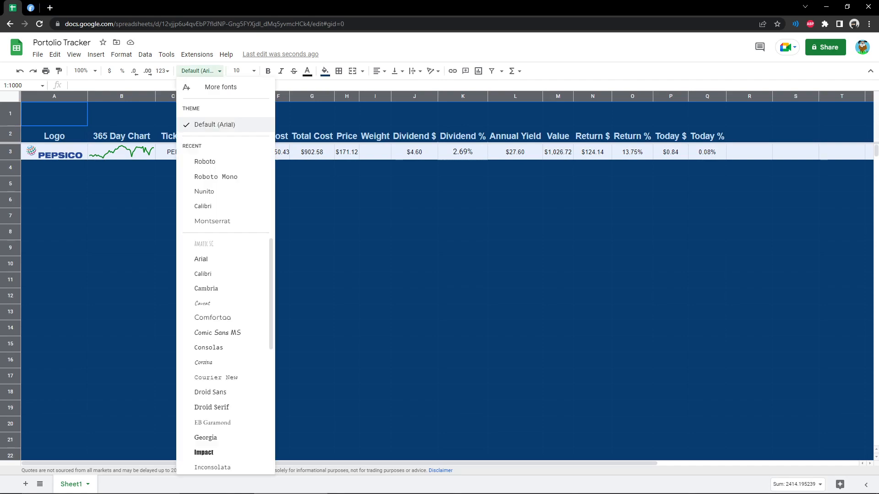
left_click(205, 162)
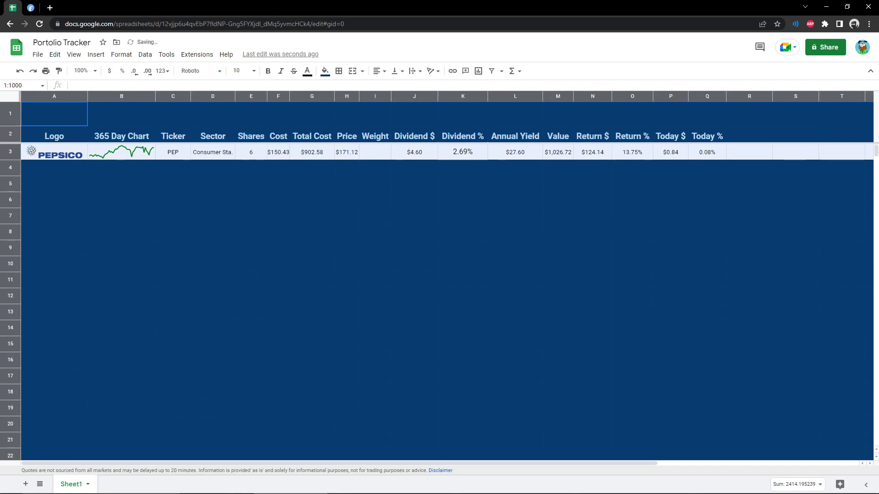
Set the font size of the PepsiCo row, row 3, to 12.
left_click(10, 152)
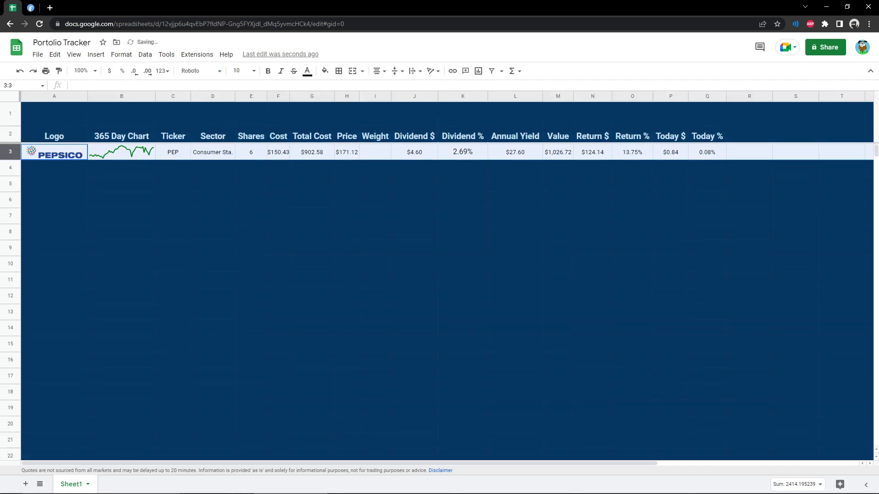
left_click(243, 71)
left_click(238, 176)
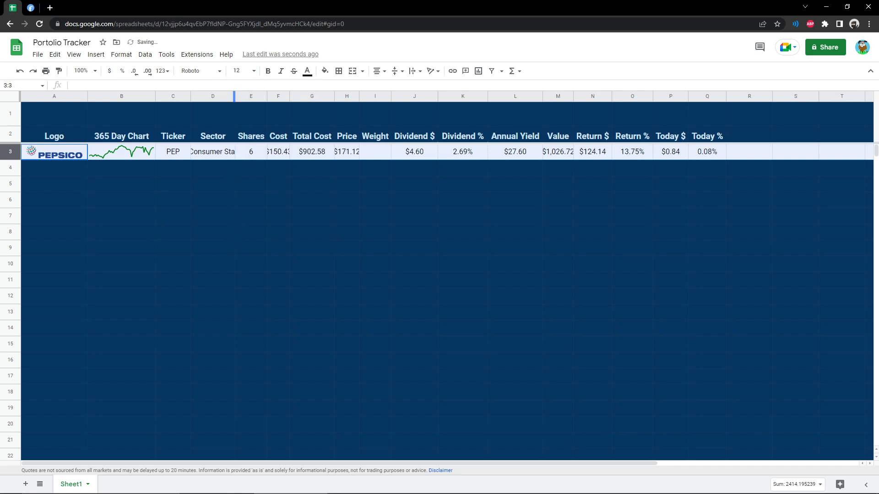
Auto-fit the widths of the Sector, Cost, Price, Value and Return $ columns to their contents.
double_click(234, 96)
double_click(297, 96)
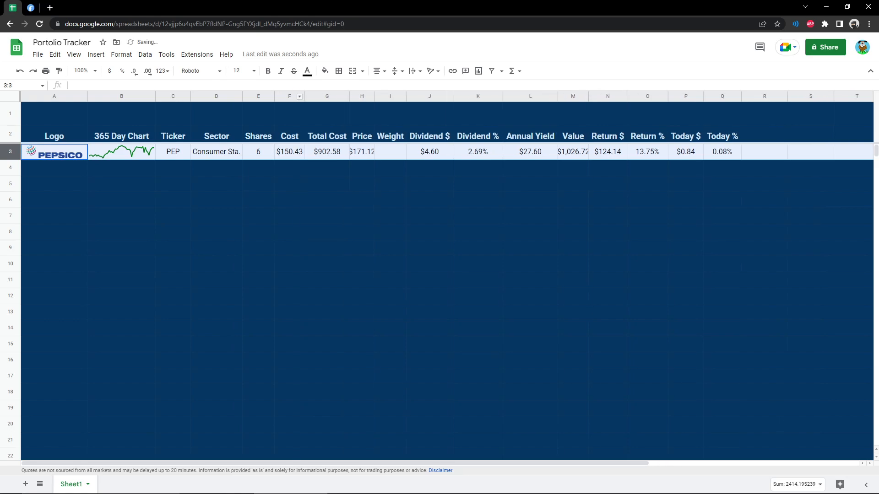
double_click(374, 96)
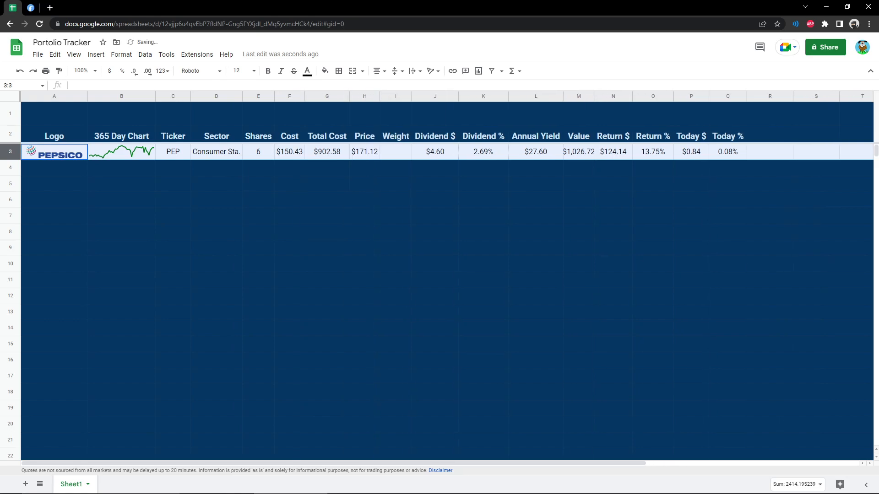
double_click(594, 96)
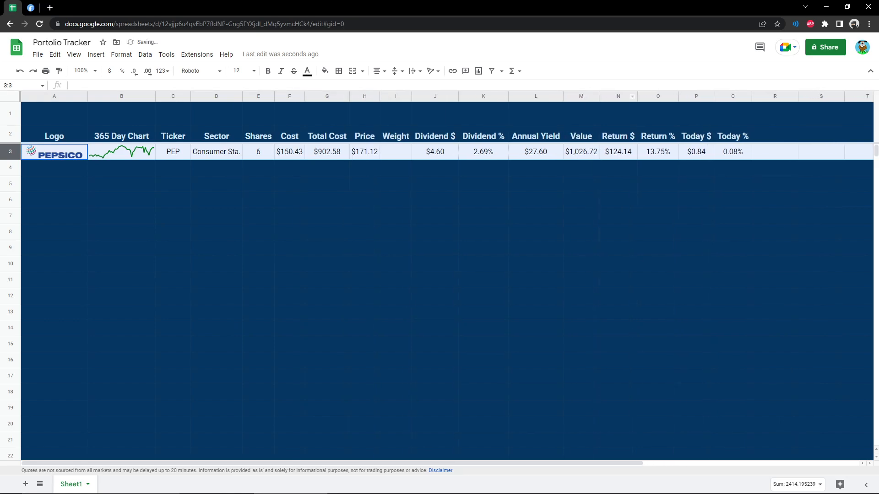
double_click(637, 96)
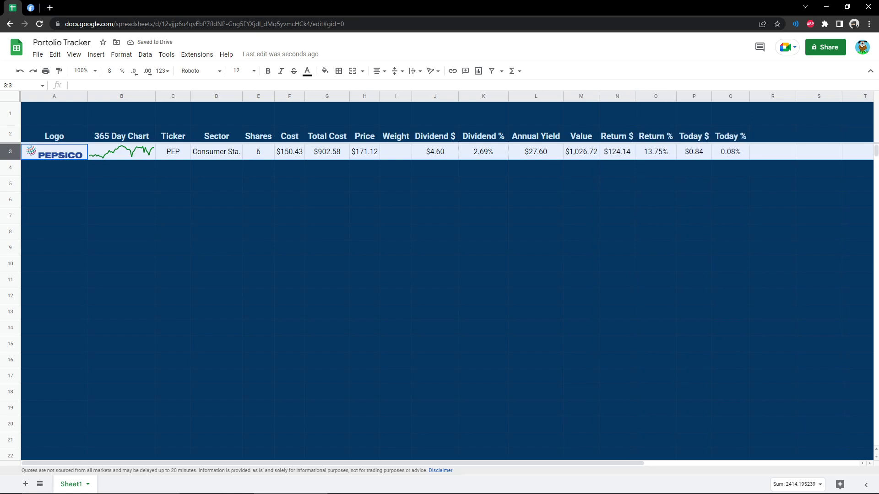
left_click(258, 232)
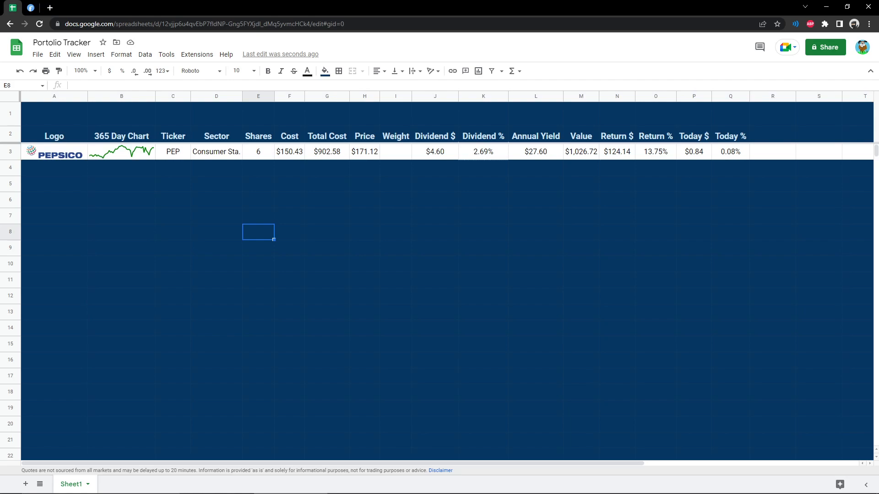
Copy the whole PepsiCo row 3 and paste it into row 4.
left_click(10, 152)
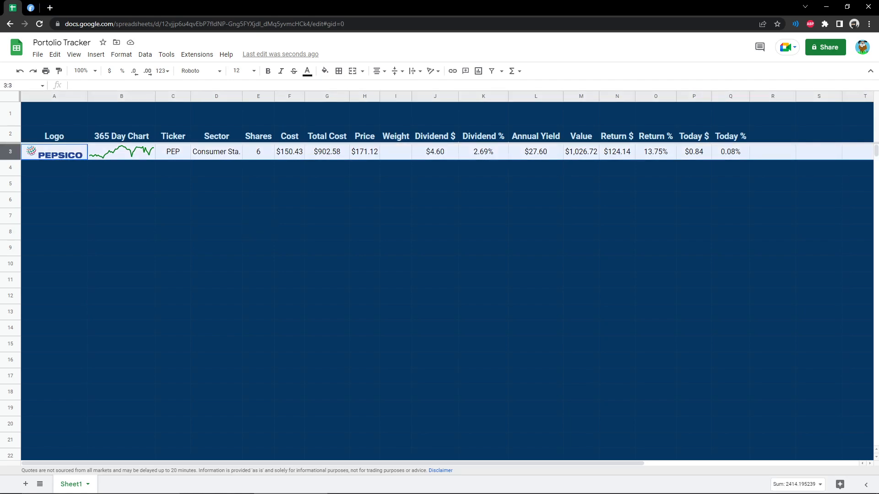
right_click(10, 152)
left_click(42, 178)
left_click(10, 168)
right_click(10, 167)
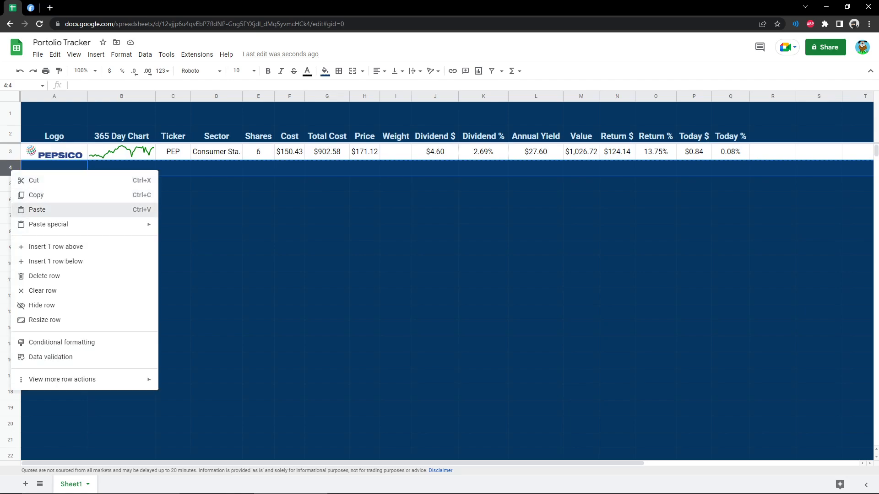
left_click(41, 210)
left_click(173, 247)
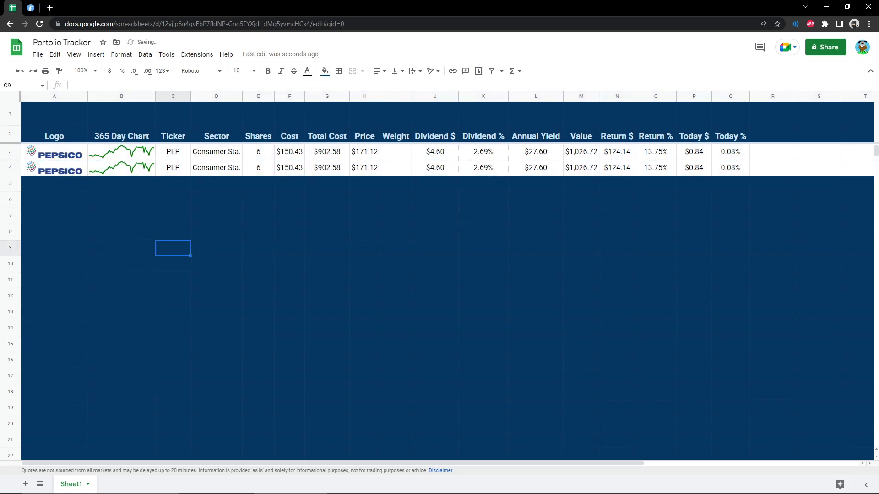
Replace the logo in cell A4 with an in-cell image found through a Google image search for "3m logo".
left_click(54, 168)
left_click(96, 55)
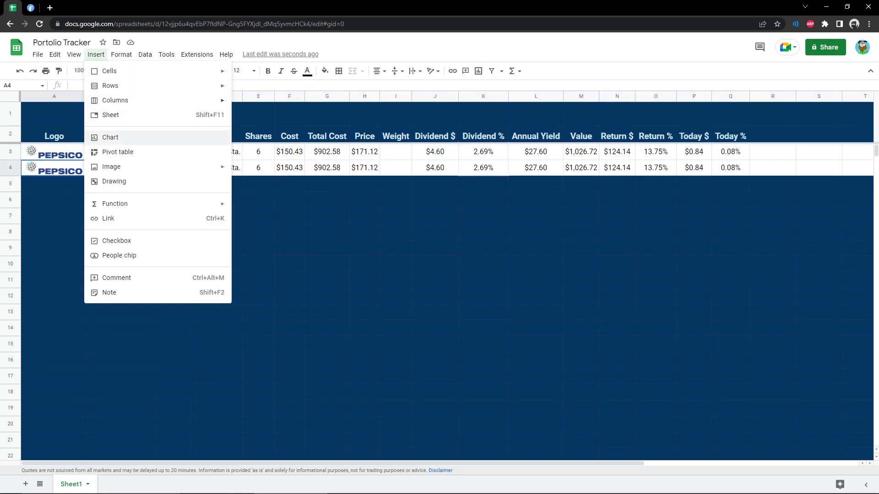
mouse_move(112, 166)
left_click(274, 170)
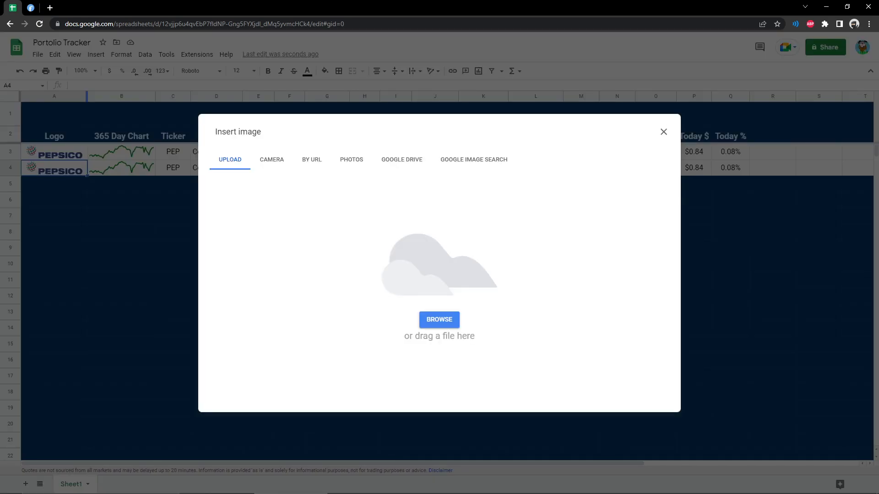
left_click(474, 160)
type("3m logo")
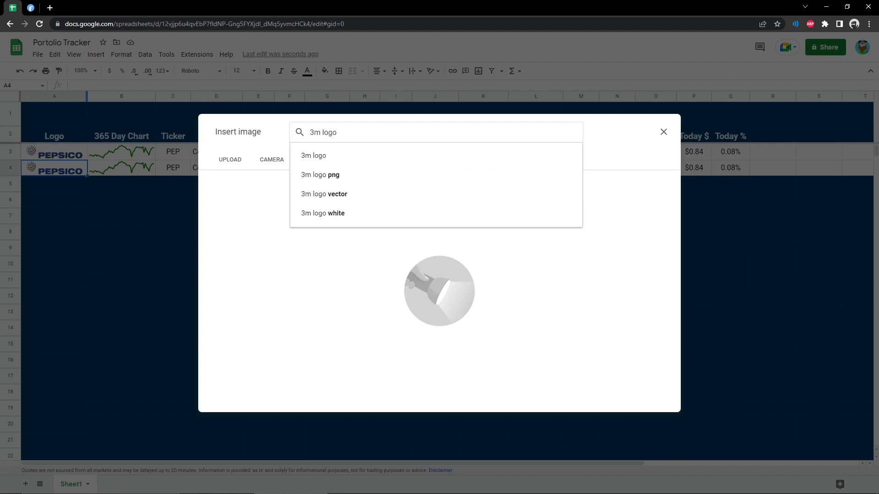
key("Return")
double_click(478, 201)
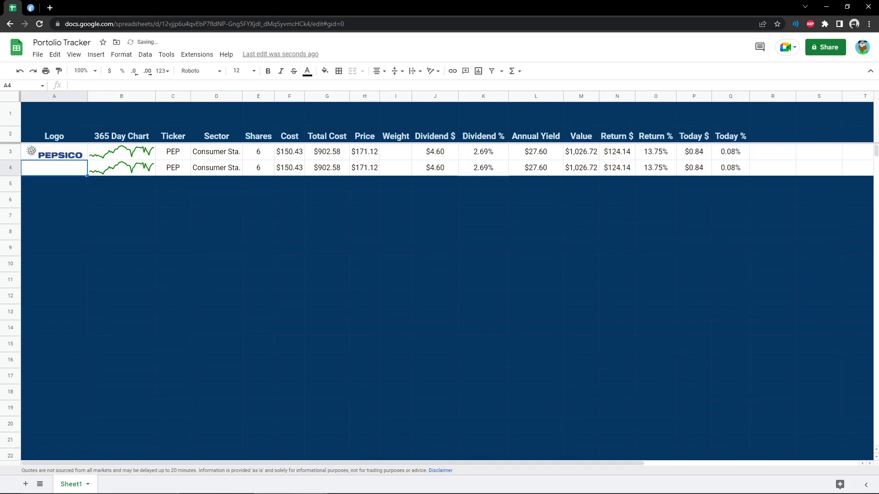
Fill in row 4 with ticker MMM, sector Industrials, 8 shares and a cost of 160.45.
left_click(173, 168)
type("MMM")
key("Tab")
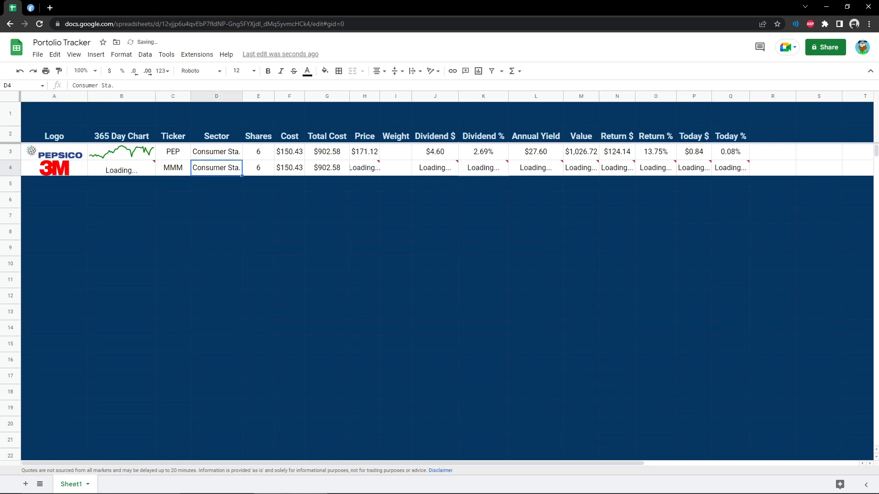
type("Indus")
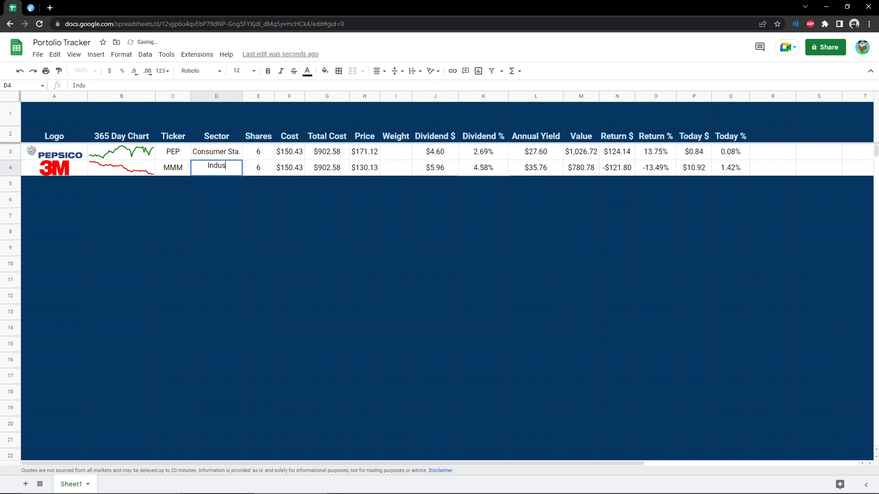
type("trials")
key("Tab")
type("8")
key("Tab")
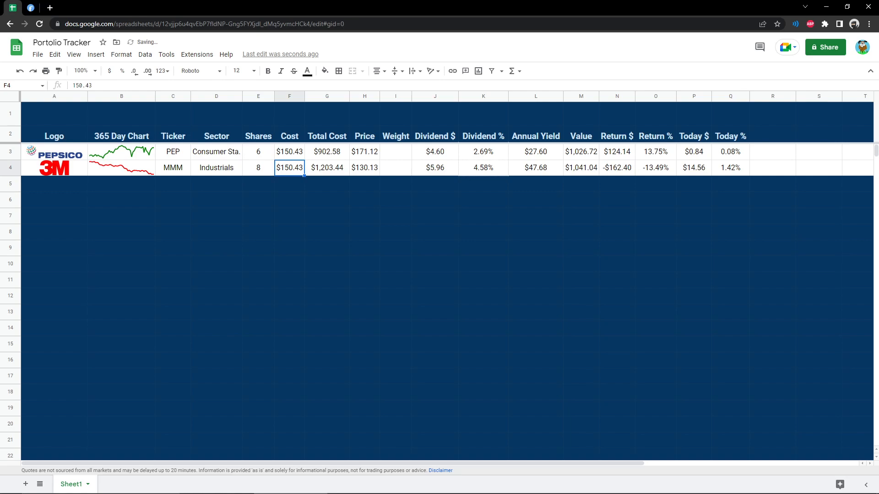
type("160.45")
key("Tab")
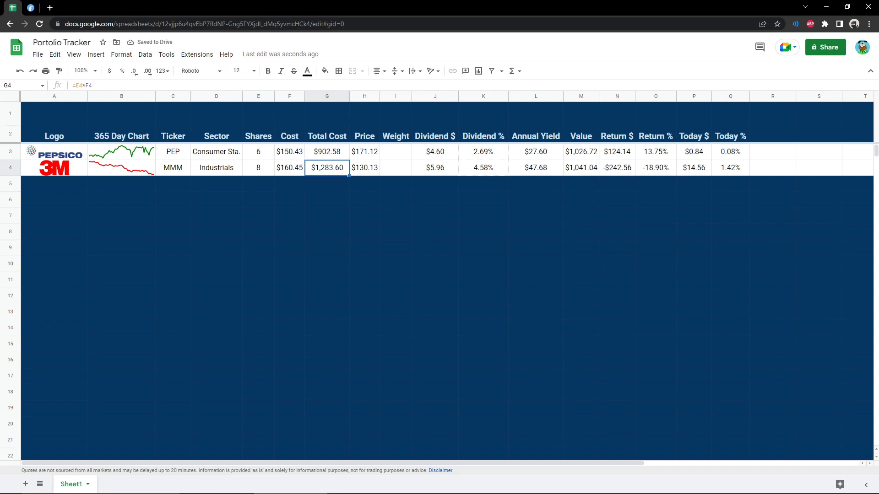
Try a light yellow text color on cells C3:G4, undo it, and give the cells a light yellow fill instead.
left_click_drag(173, 152, 327, 168)
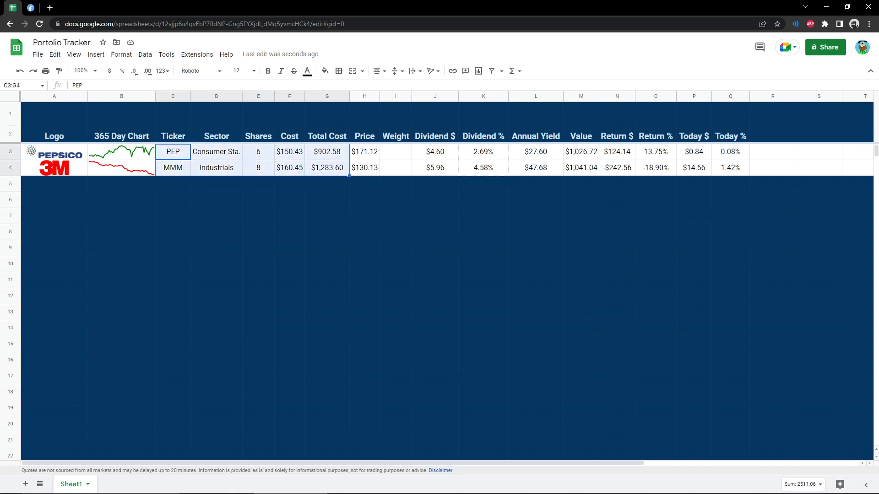
left_click(307, 71)
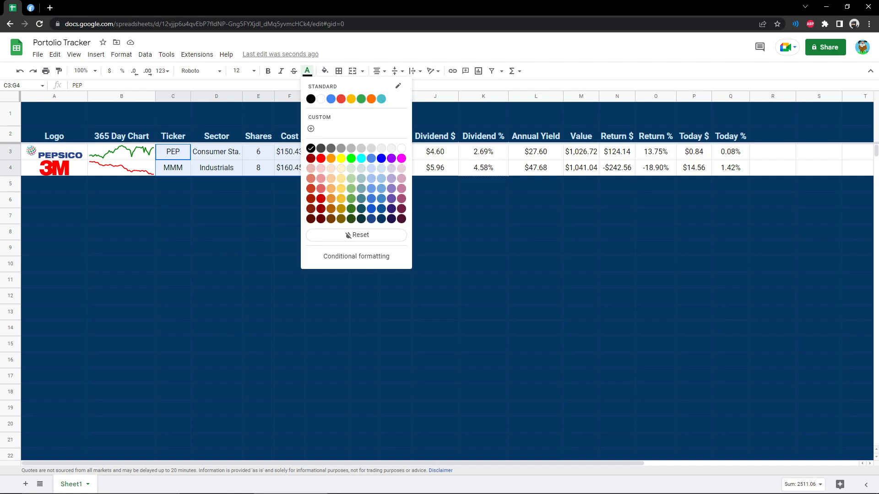
left_click(341, 168)
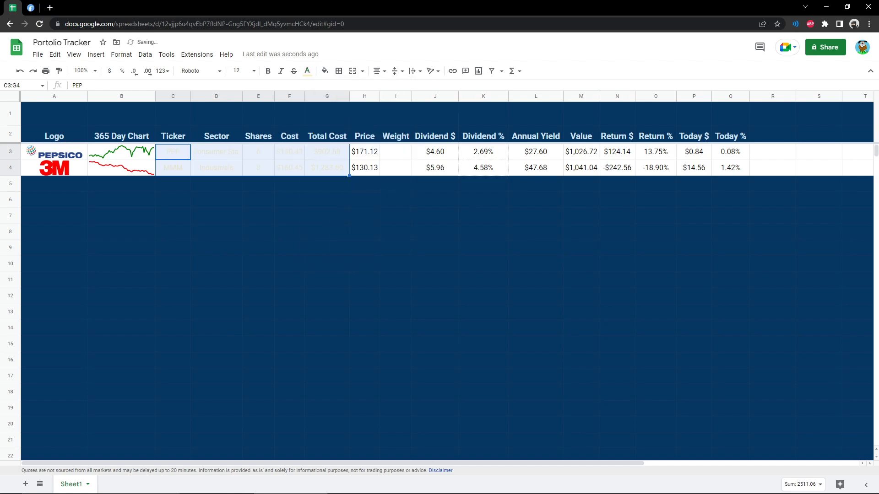
key("ctrl+z")
left_click(324, 71)
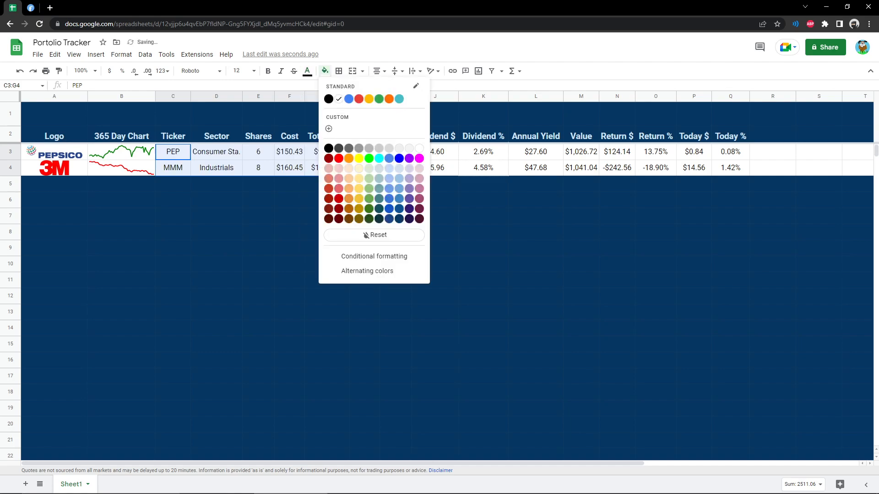
left_click(359, 168)
left_click_drag(365, 215, 364, 232)
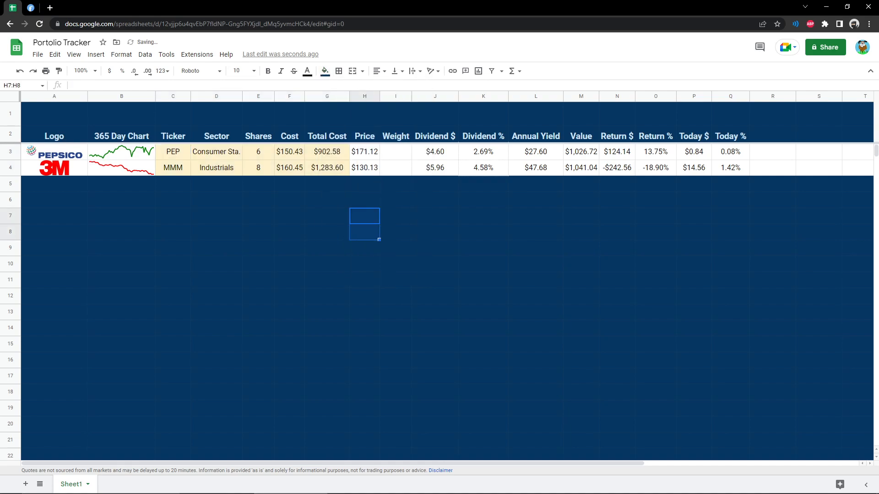
left_click(289, 280)
left_click_drag(173, 152, 327, 168)
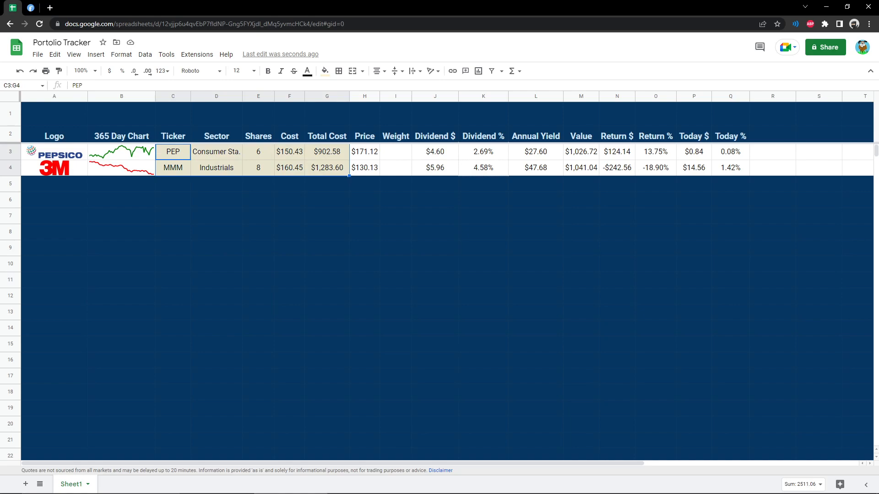
left_click(216, 232)
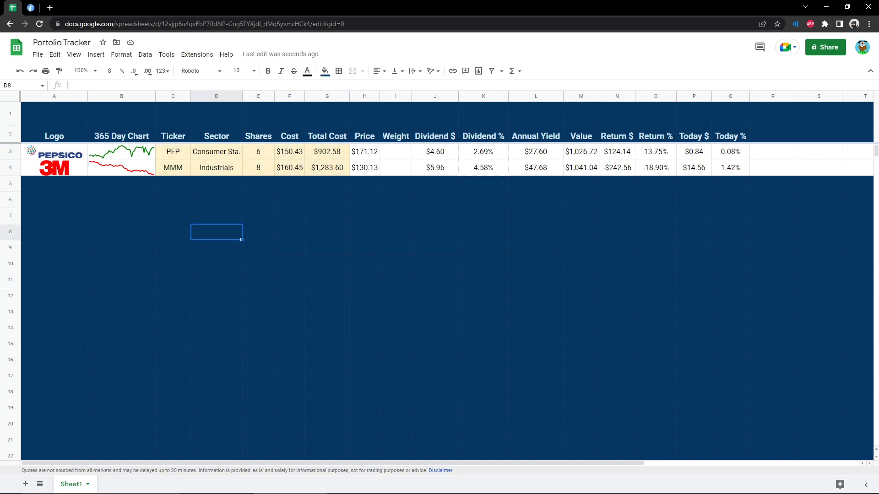
left_click_drag(580, 152, 730, 152)
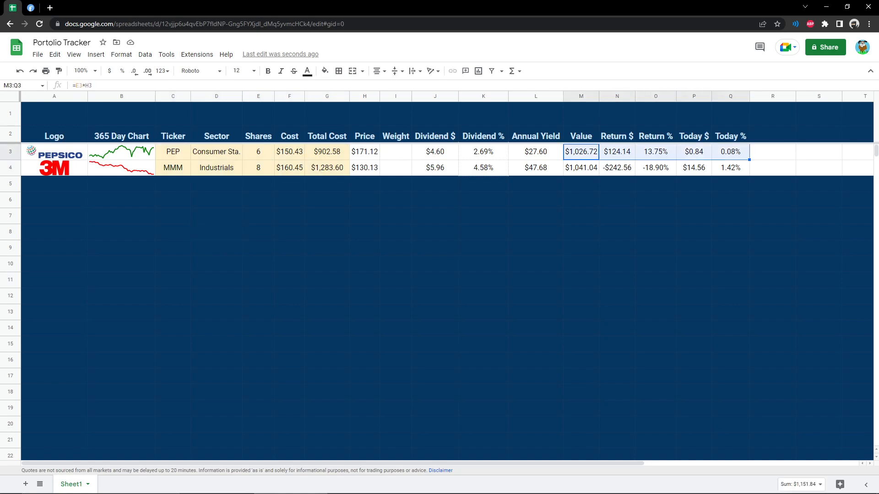
left_click(694, 232)
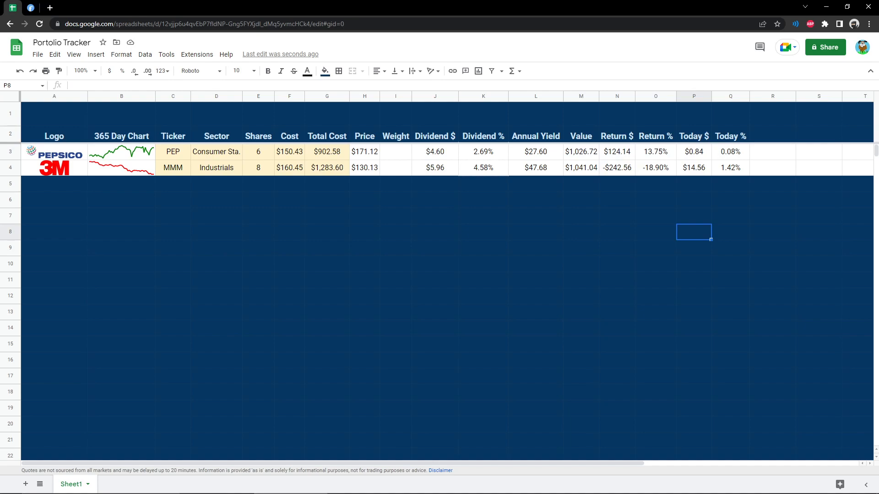
Add a conditional formatting rule to M3:Q4 that fills cells greater than 0 with light green.
left_click_drag(581, 151, 730, 168)
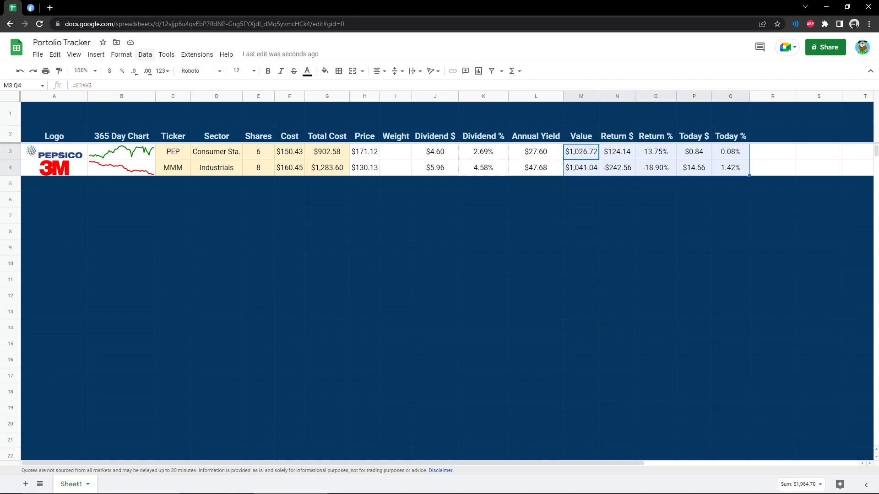
left_click(122, 54)
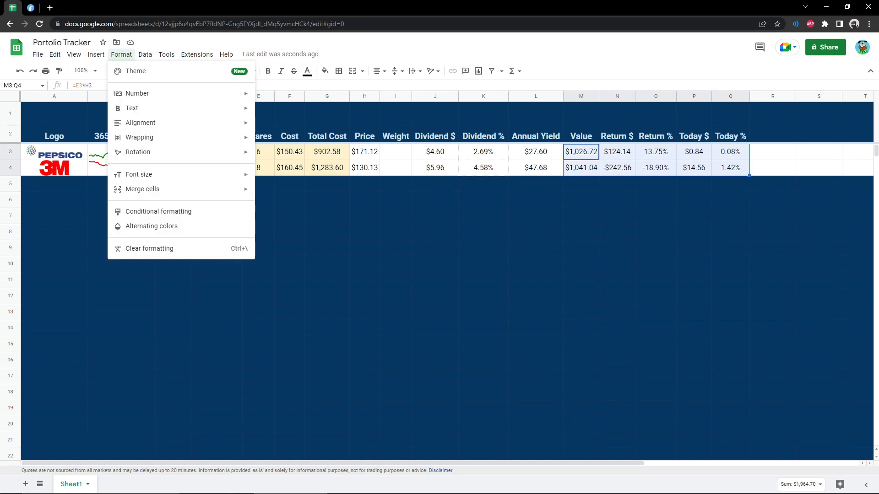
left_click(158, 211)
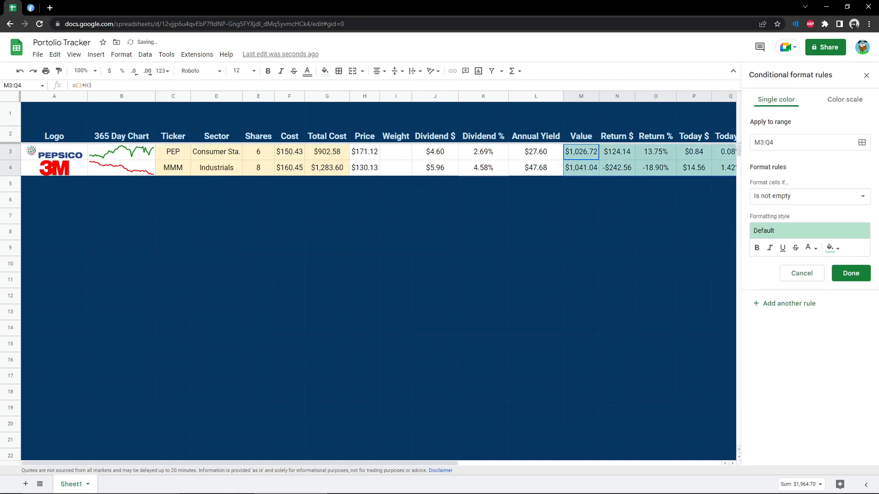
left_click(809, 196)
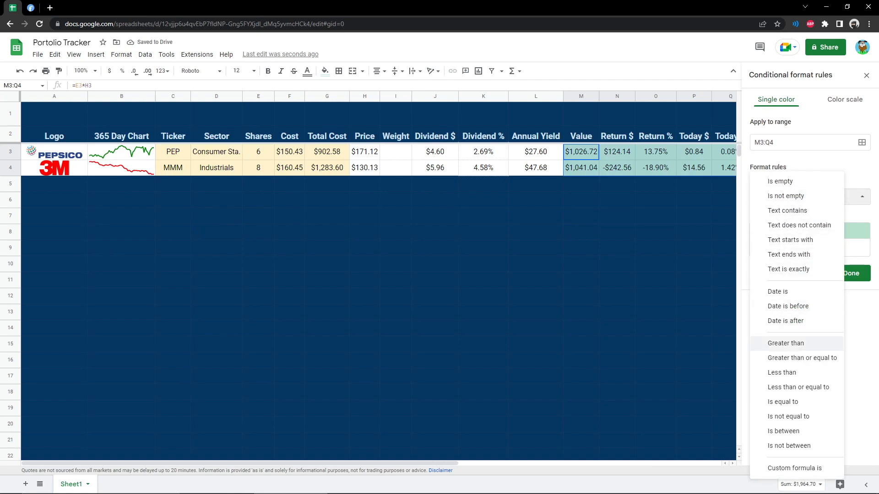
left_click(778, 344)
left_click(790, 217)
type("0")
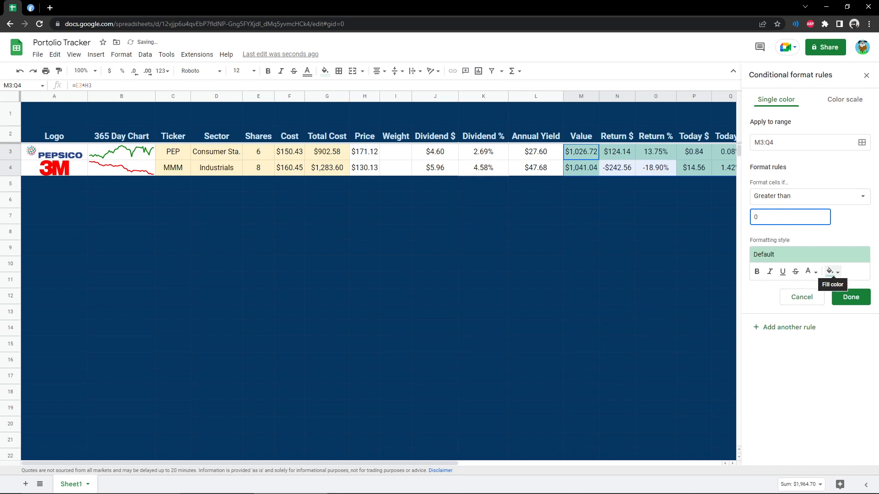
left_click(832, 271)
left_click(780, 368)
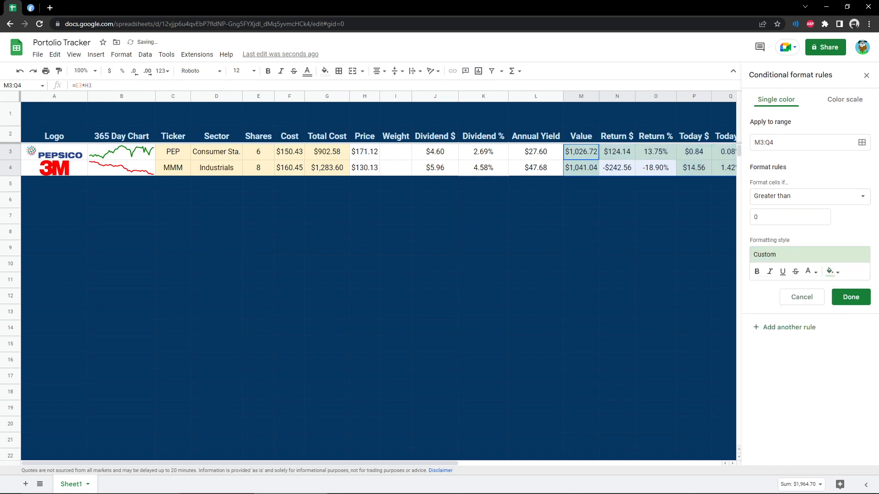
left_click(851, 297)
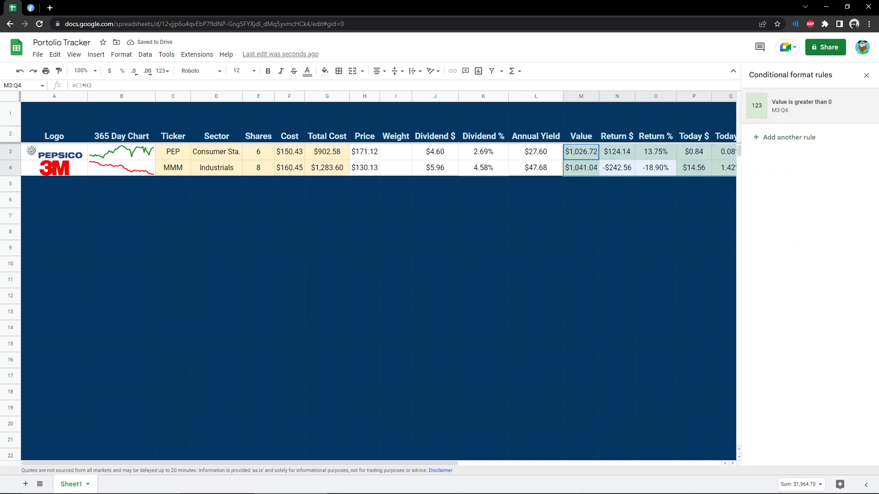
Add a second conditional formatting rule to M3:Q4 that fills cells less than 0 with light red.
left_click(788, 137)
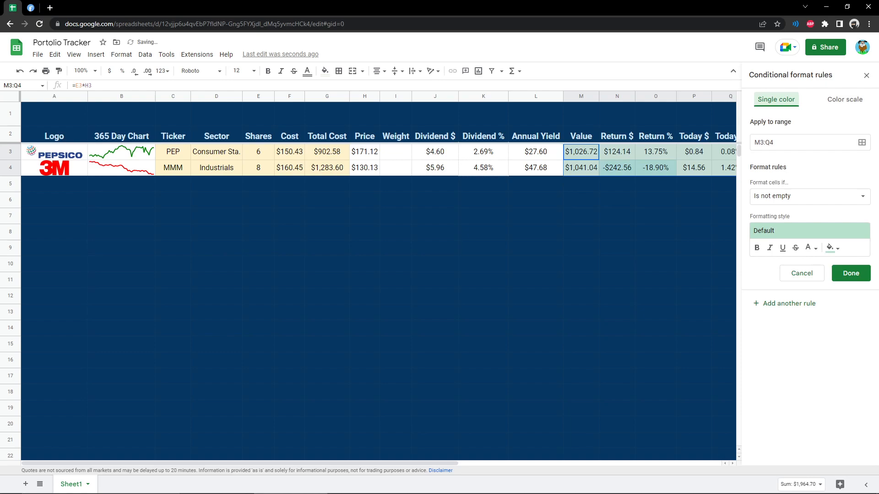
left_click(809, 196)
left_click(778, 373)
left_click(790, 217)
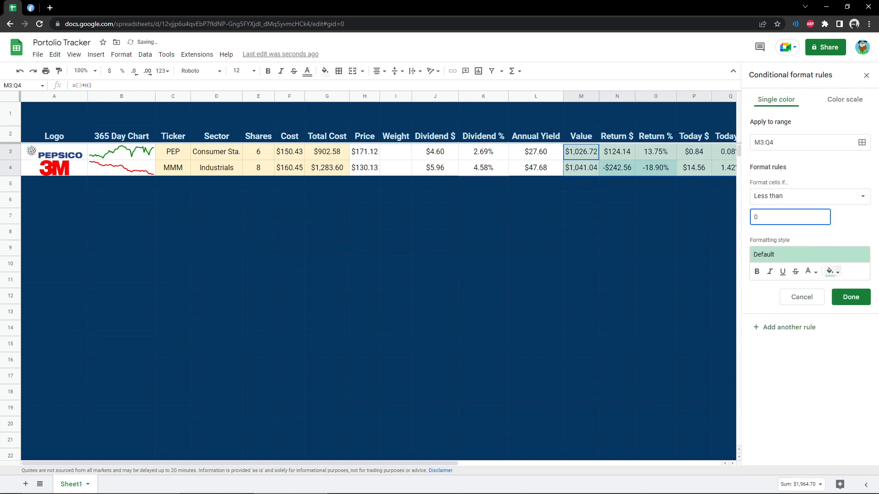
left_click(832, 271)
left_click(751, 369)
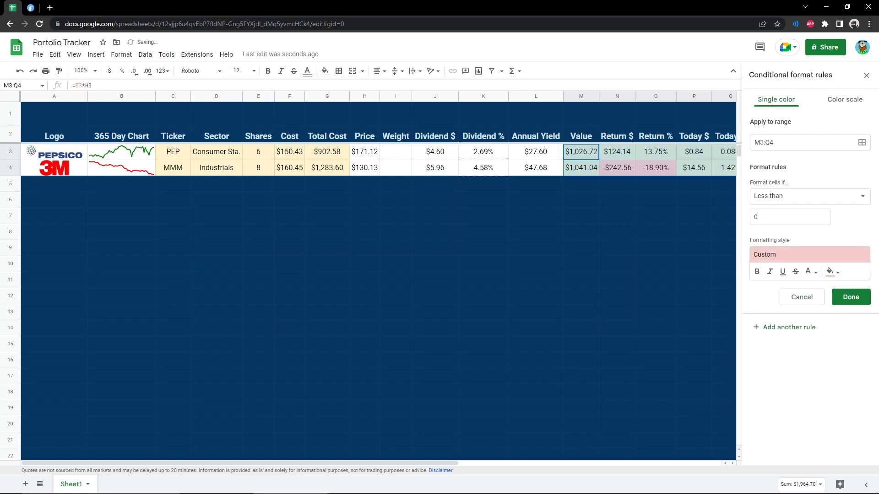
left_click(850, 297)
left_click(866, 75)
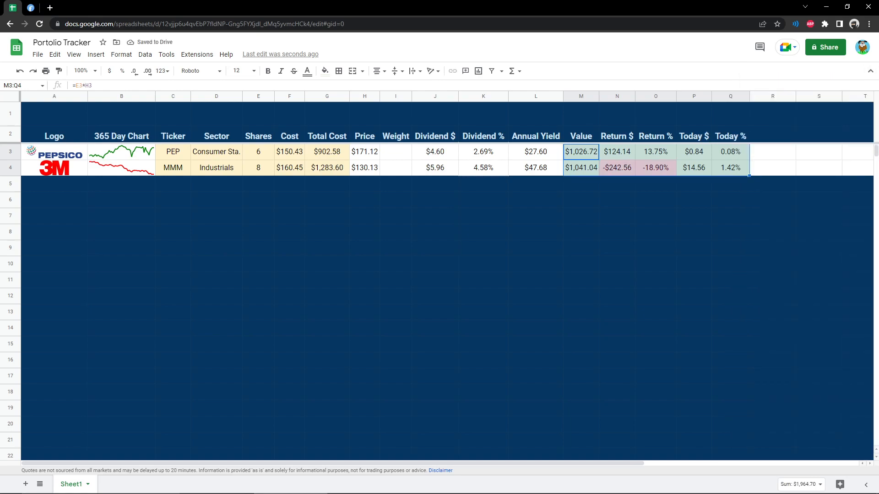
left_click(655, 265)
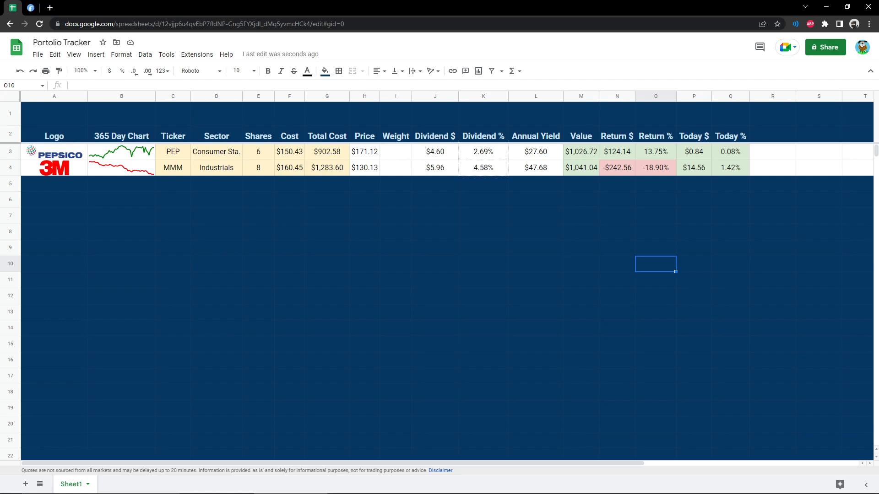
Enter the formula =sum(g2:g99) in cell G1 above the Total Cost header.
left_click(327, 114)
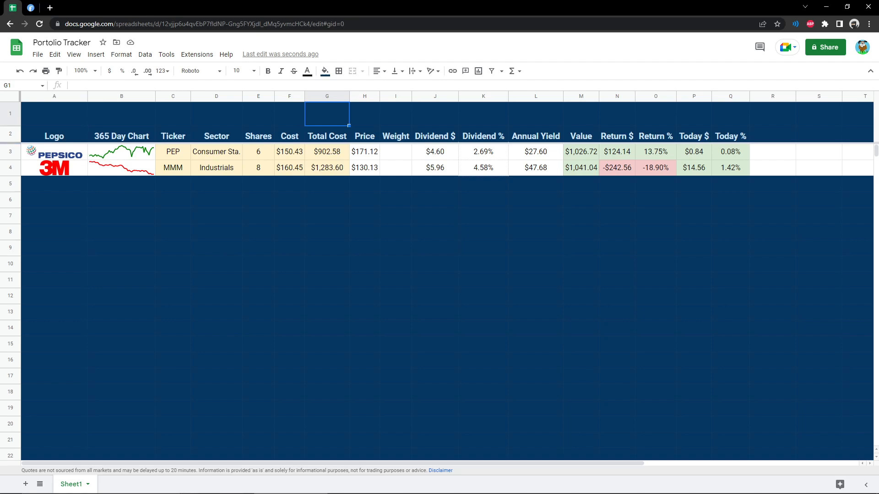
type("=sum(")
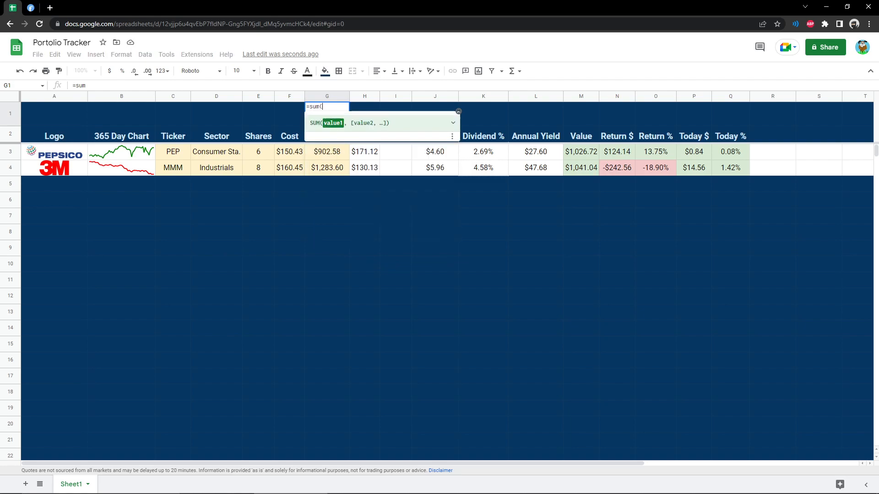
type("g")
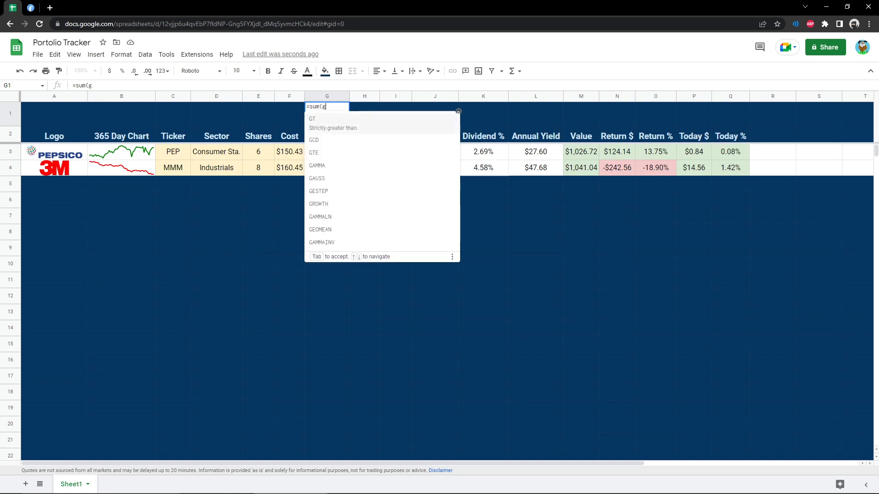
type("2:")
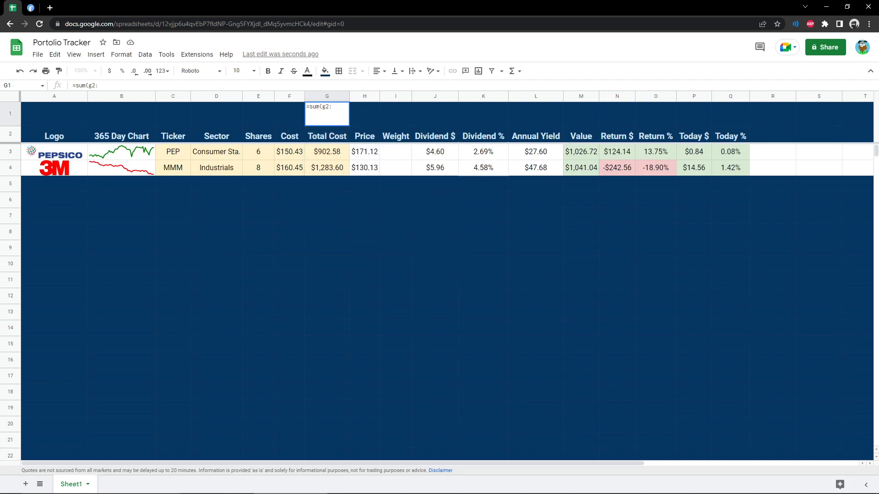
type("g99")
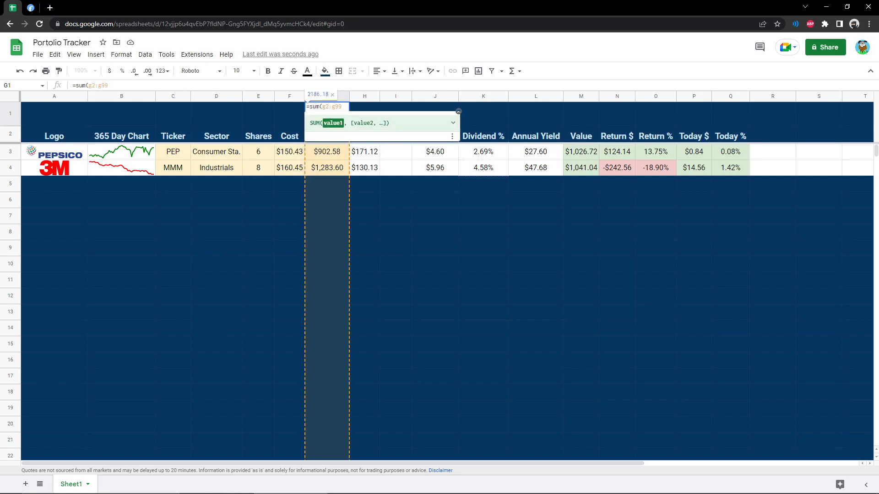
key("Return")
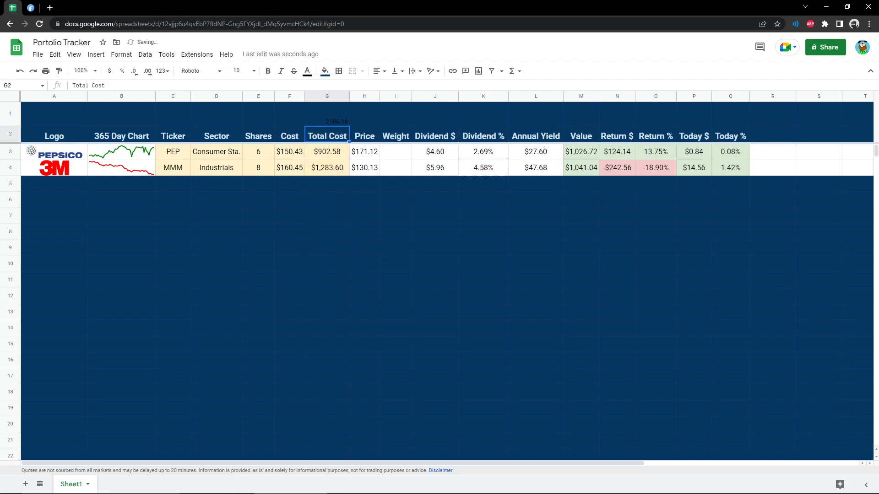
Format row 1 with font size 14, white bold text, and horizontally and vertically centered alignment.
left_click(10, 113)
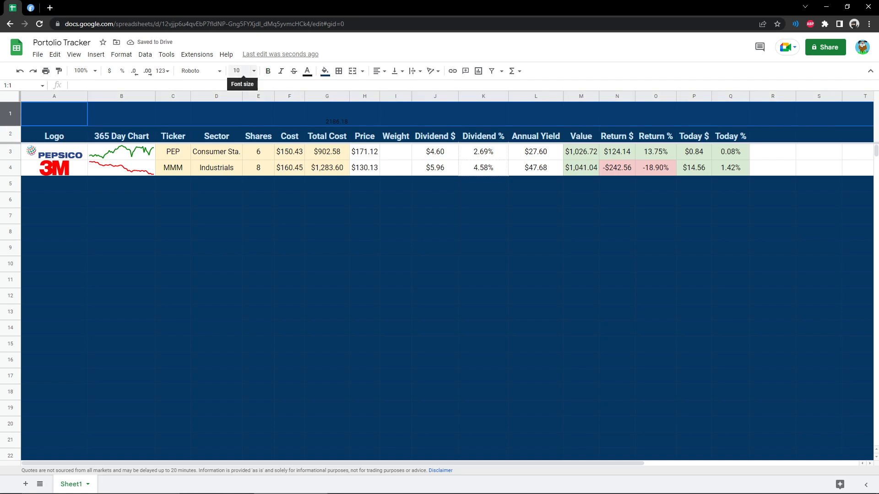
left_click(240, 71)
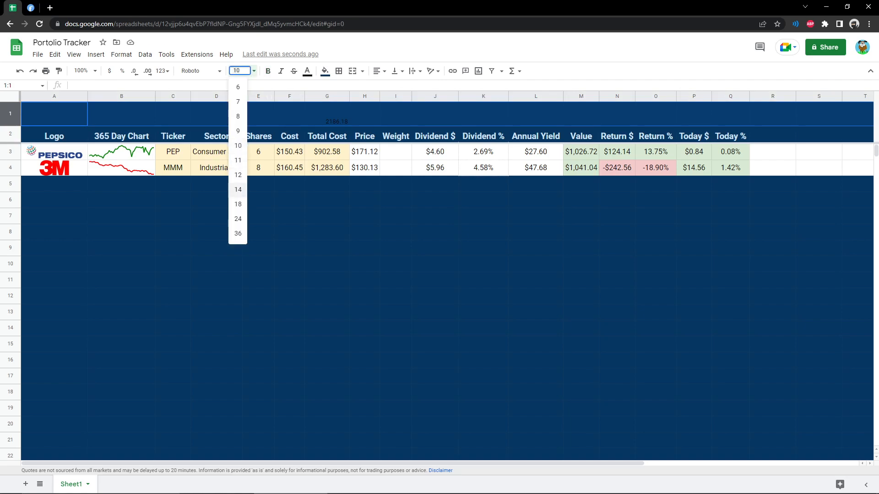
left_click(238, 191)
left_click(307, 71)
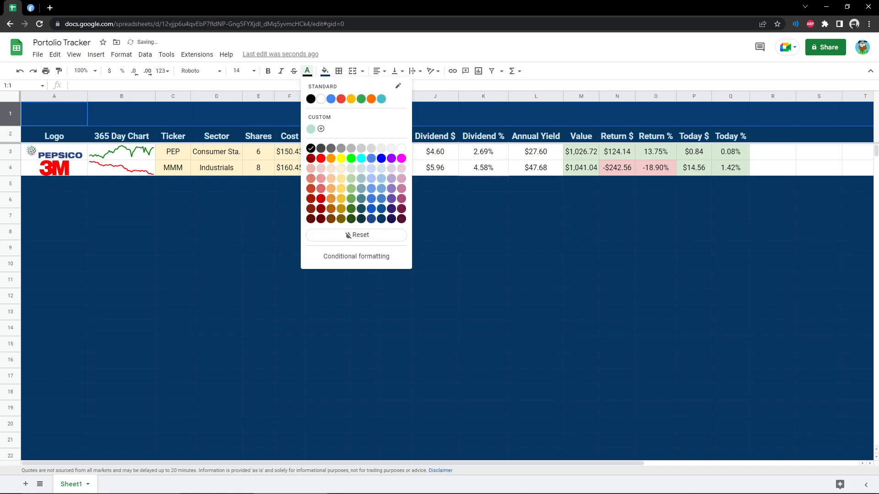
left_click(320, 98)
left_click(379, 71)
left_click(390, 87)
left_click(397, 70)
left_click(407, 86)
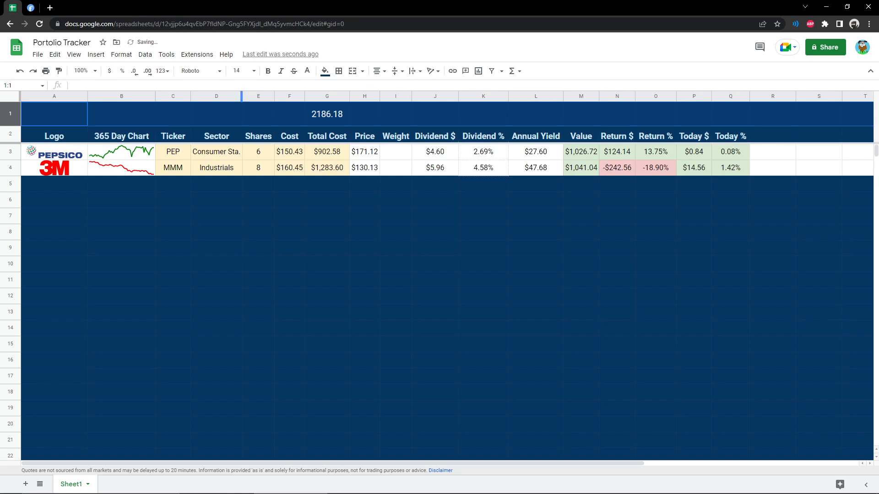
left_click(268, 71)
left_click(327, 248)
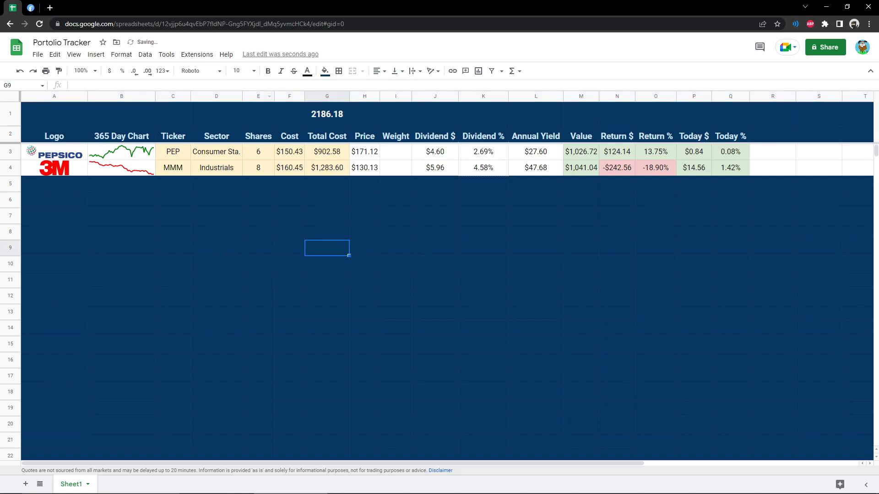
Format the total in cell G1 as currency in dollars.
left_click(327, 114)
left_click(109, 71)
left_click(326, 232)
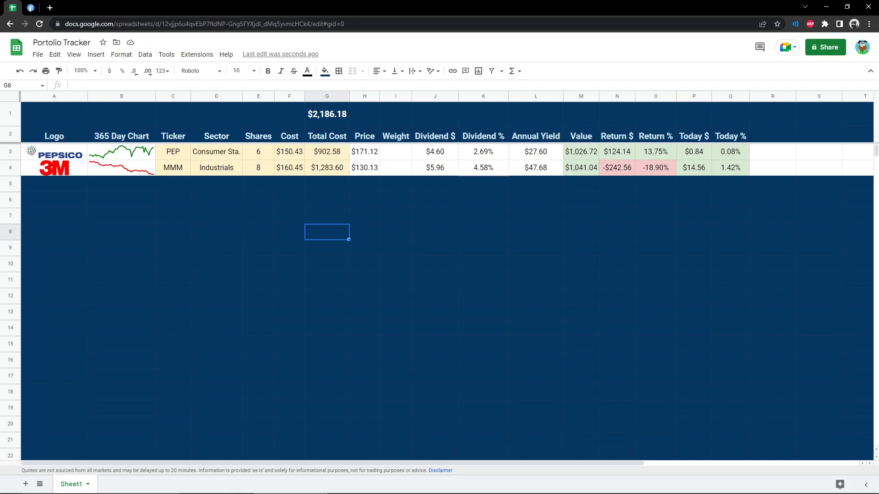
Enter the formula =sum(L3:L99) in cell L1 above the Annual Yield header.
left_click(484, 114)
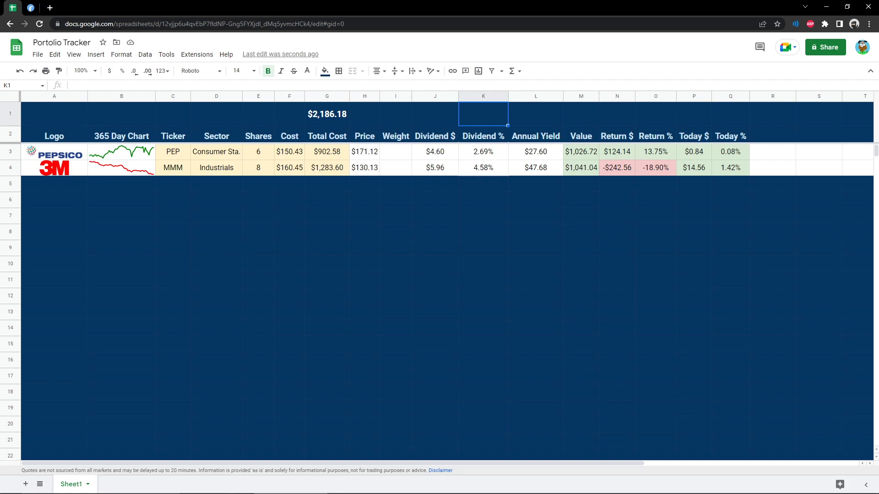
left_click(535, 114)
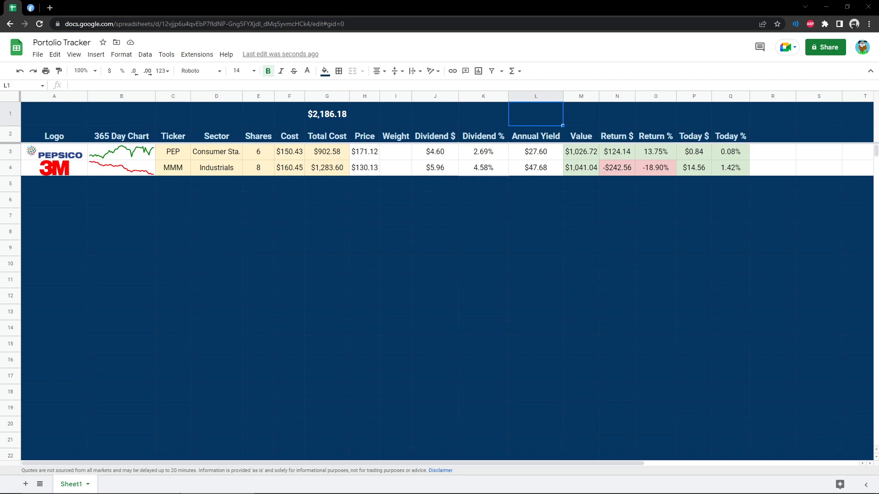
left_click(72, 86)
type("=")
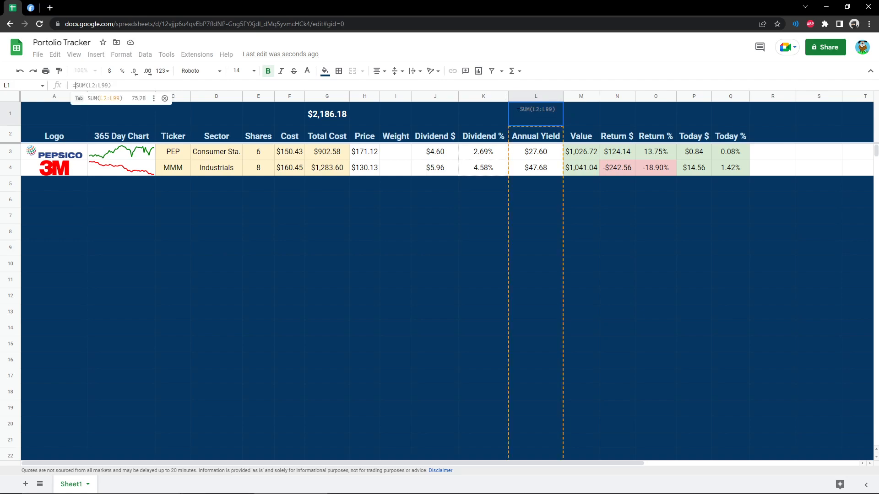
type("sum")
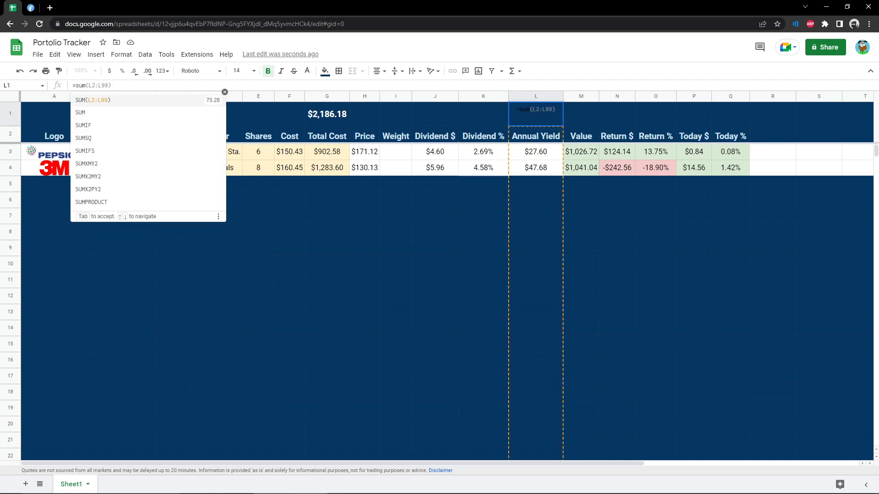
type("(")
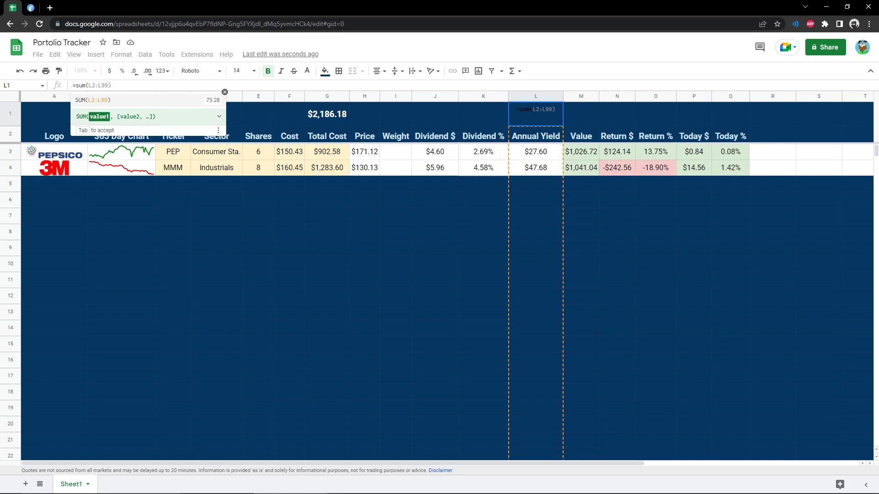
type("l")
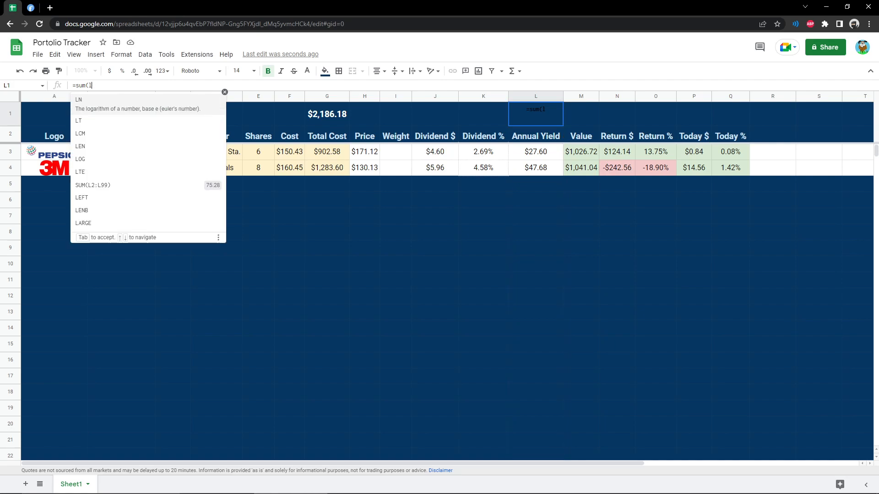
type("3_")
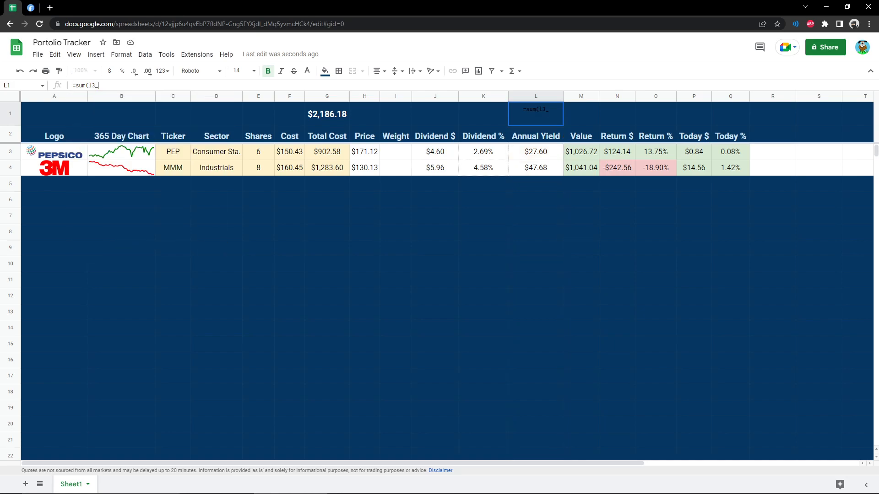
type("l99)")
key("Left")
key("Left")
key("Left")
key("Left")
key("BackSpace")
type(":")
key("Return")
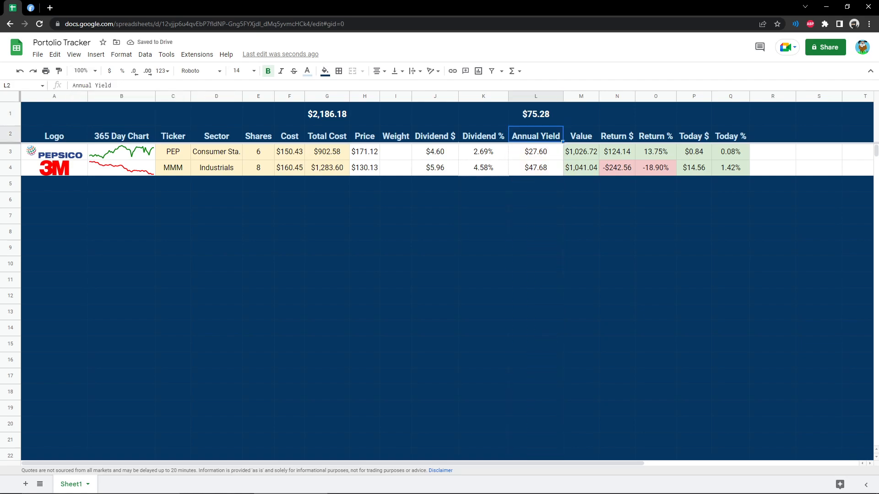
Copy the Annual Yield sum formula from L1 into M1 above the Value header and fit column M's width to its contents.
left_click(617, 114)
key("Left")
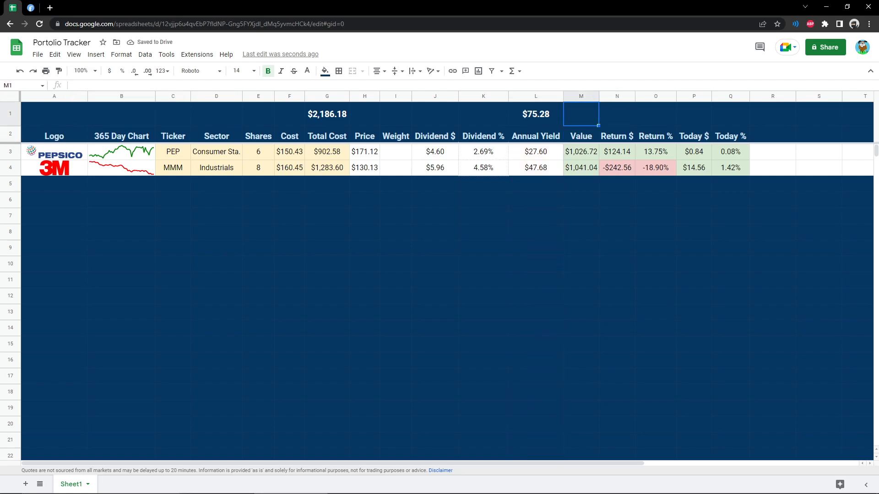
left_click(536, 114)
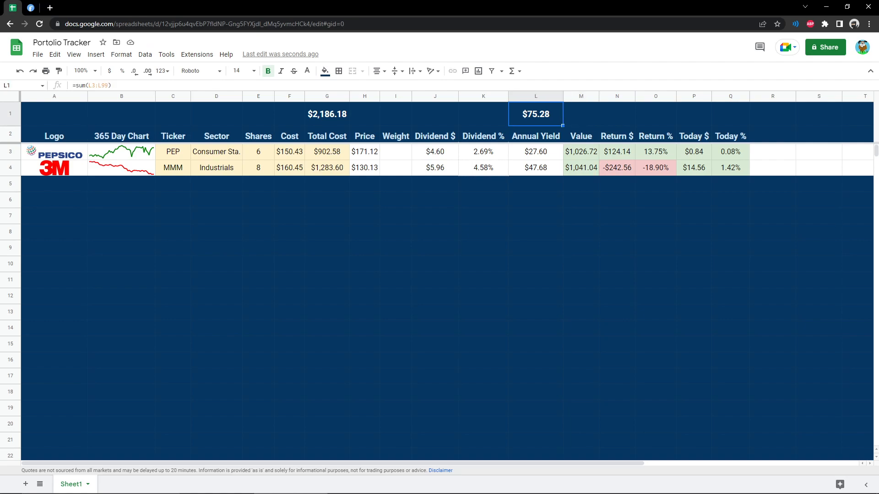
left_click(581, 114)
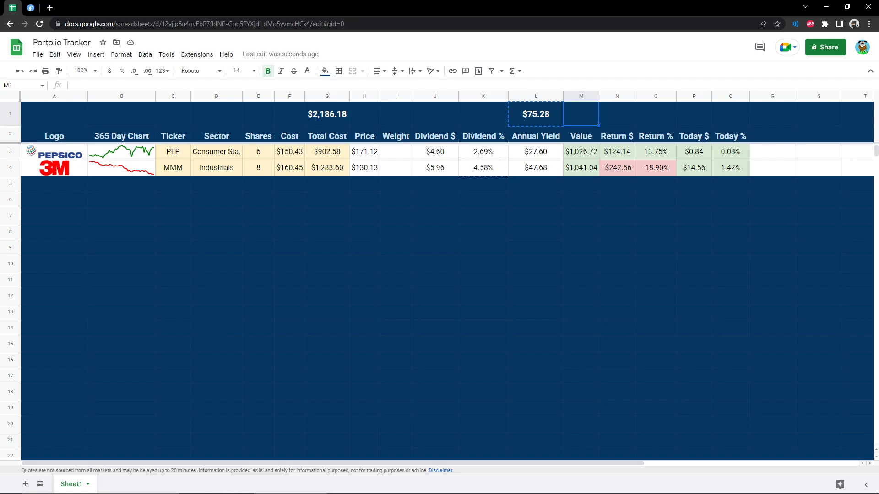
key("ctrl+v")
double_click(599, 96)
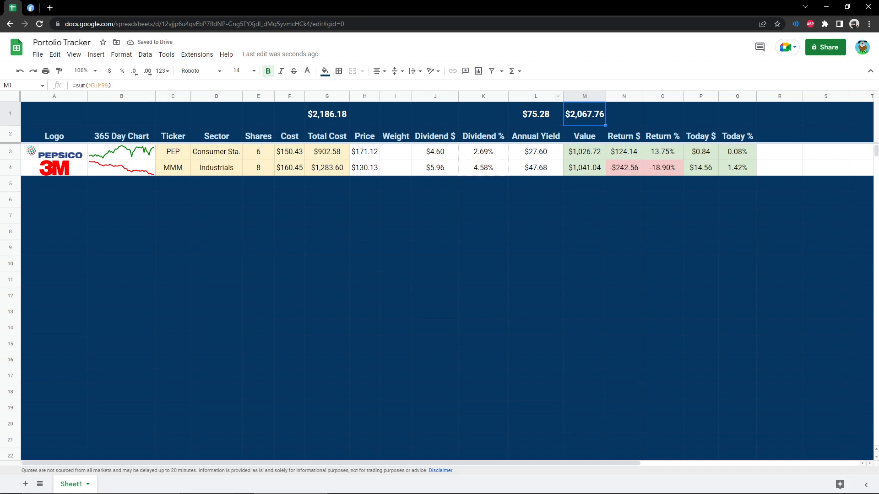
Paste the copied sum formula into N1 above the Return $ header.
left_click(624, 114)
key("ctrl+v")
left_click(624, 232)
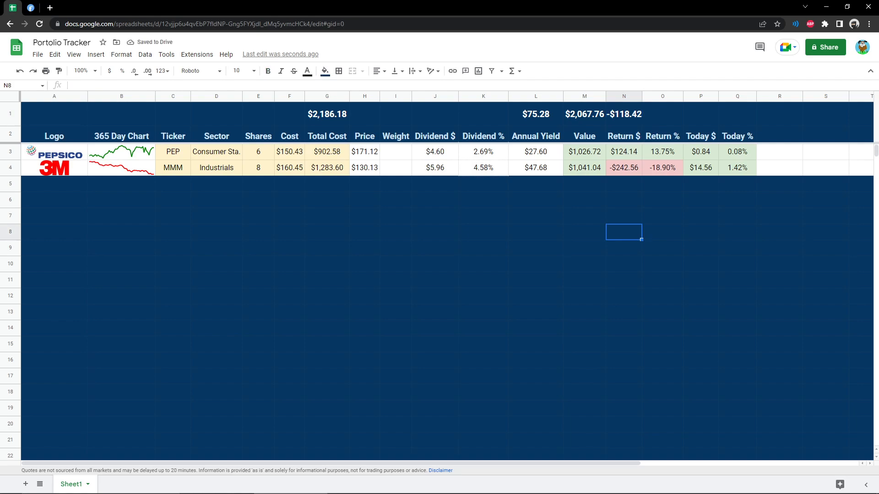
Enter the formula =n1/g1 in cell O1 above the Return % header and format it as a percentage.
left_click(662, 114)
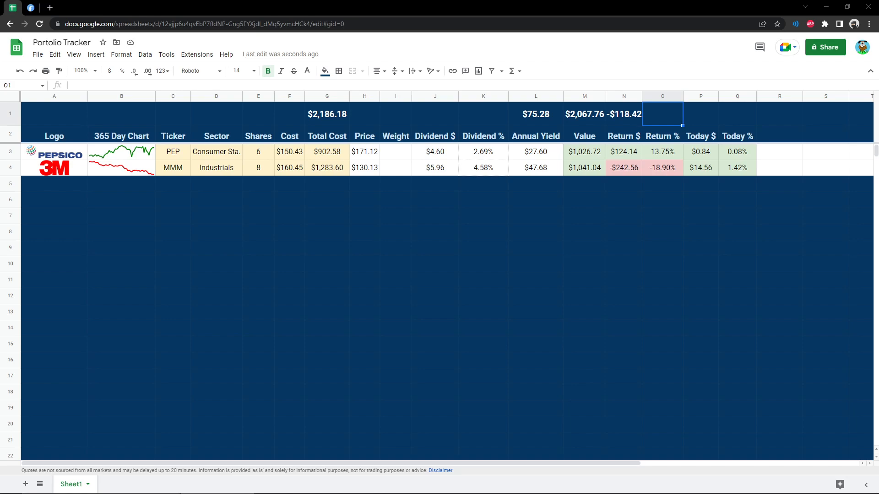
type("=")
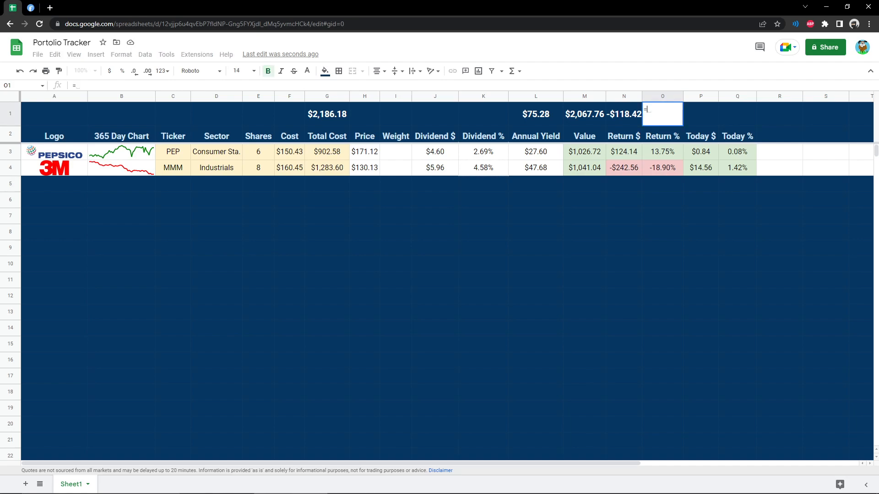
type("n")
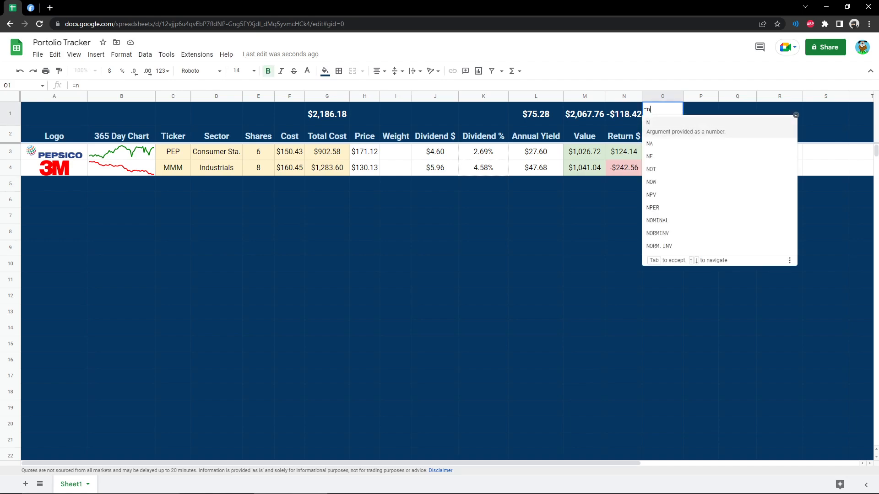
type("1/g1")
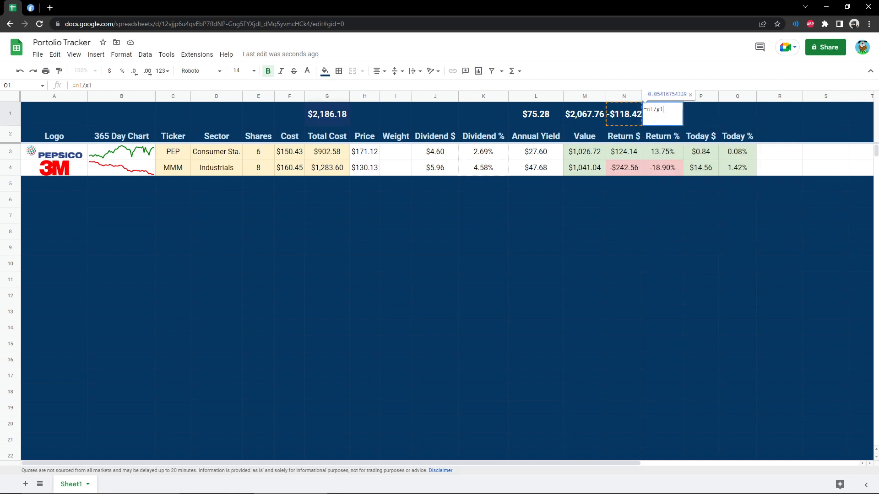
key("Return")
key("Up")
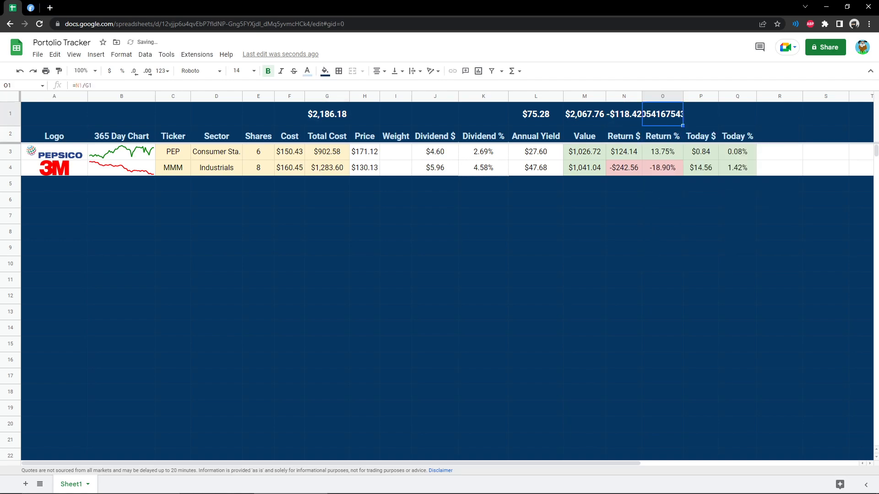
left_click(122, 71)
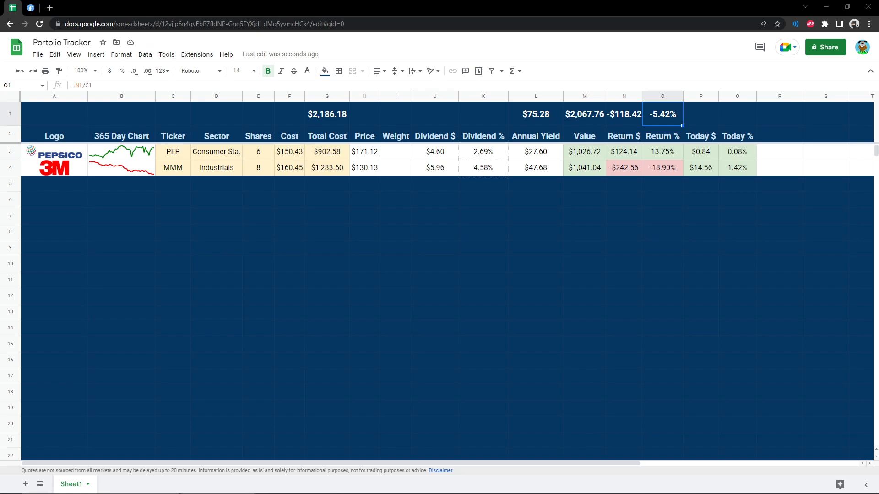
Enter the formula =sum(p3:p99) in cell P1 above the Today $ header.
left_click(700, 114)
type("=su")
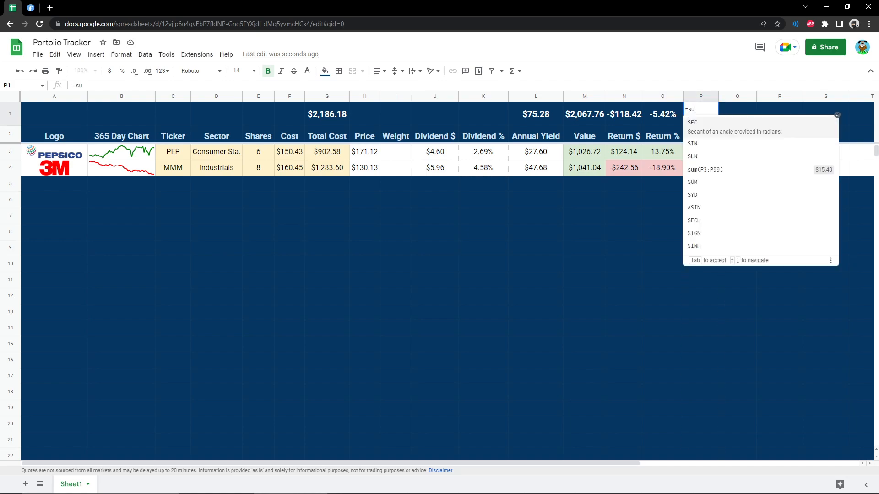
type("m(")
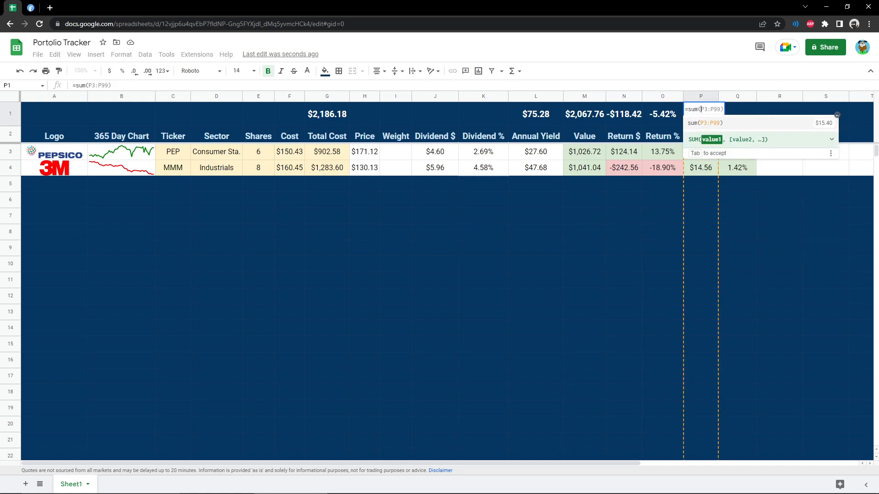
type("p3:p")
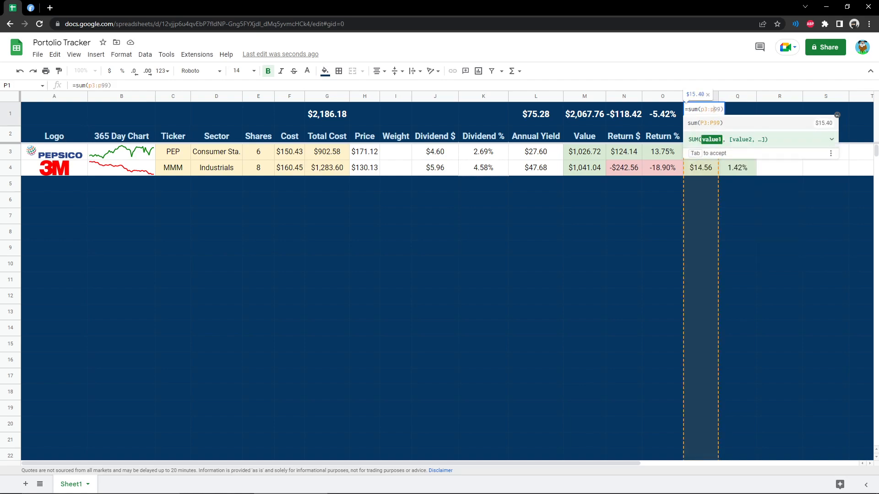
type("99)")
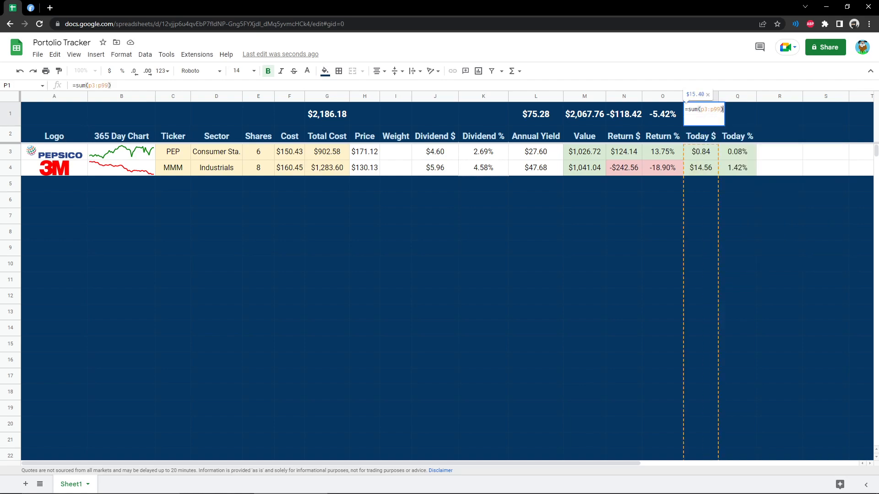
key("Return")
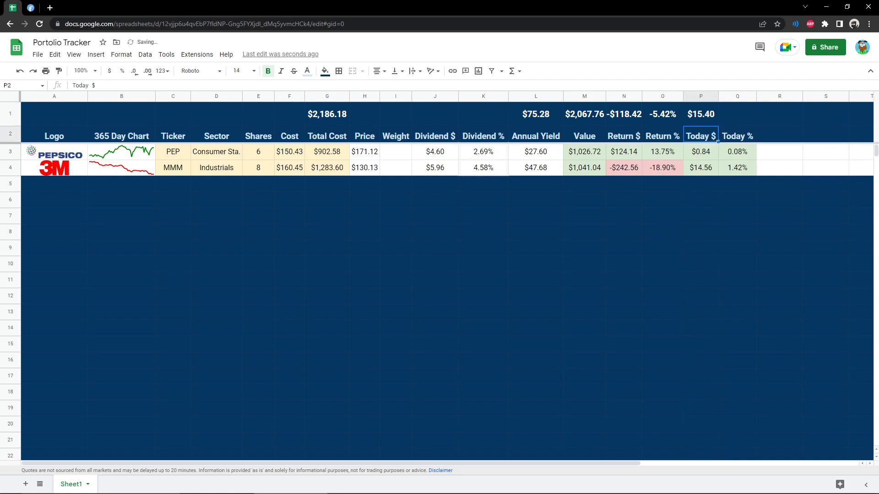
Enter the formula =p1/m1 in cell Q1 above the Today % header and format it as a percentage.
left_click(738, 114)
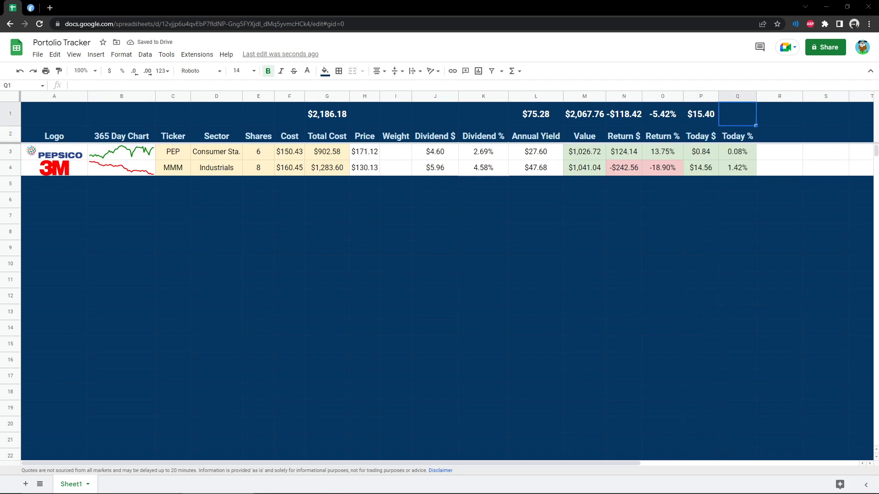
double_click(738, 114)
type("=p1")
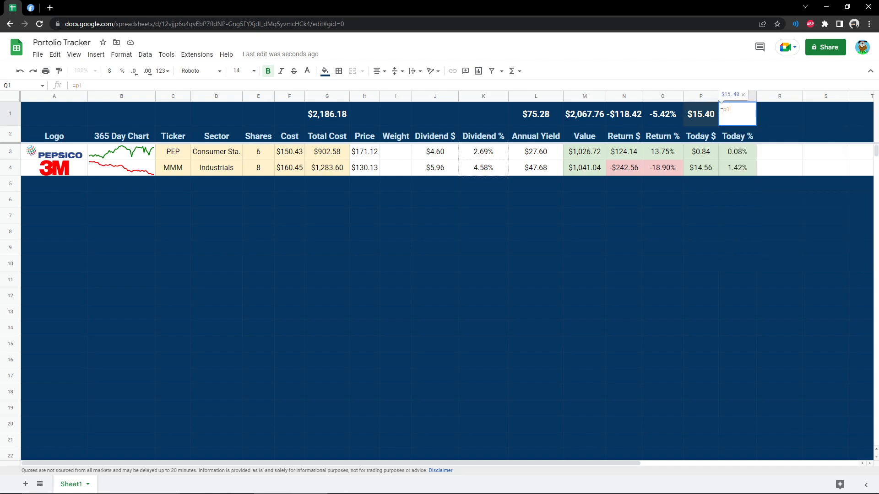
type("/")
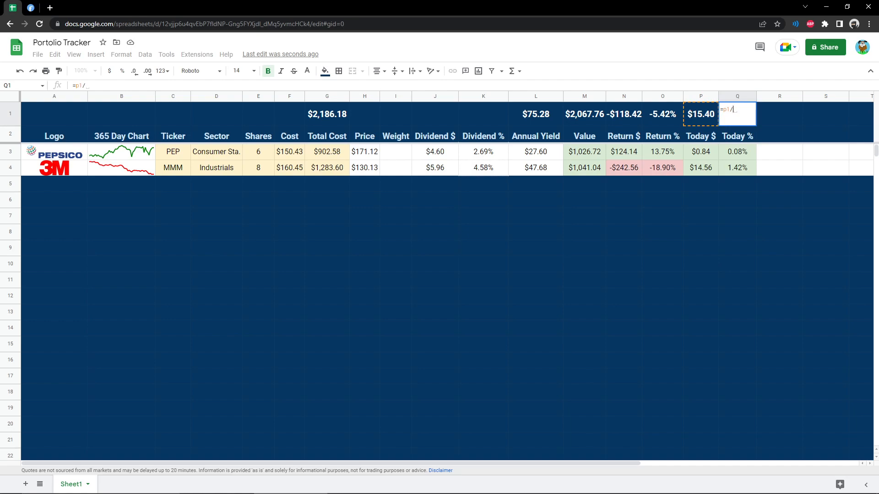
type("m1")
key("Return")
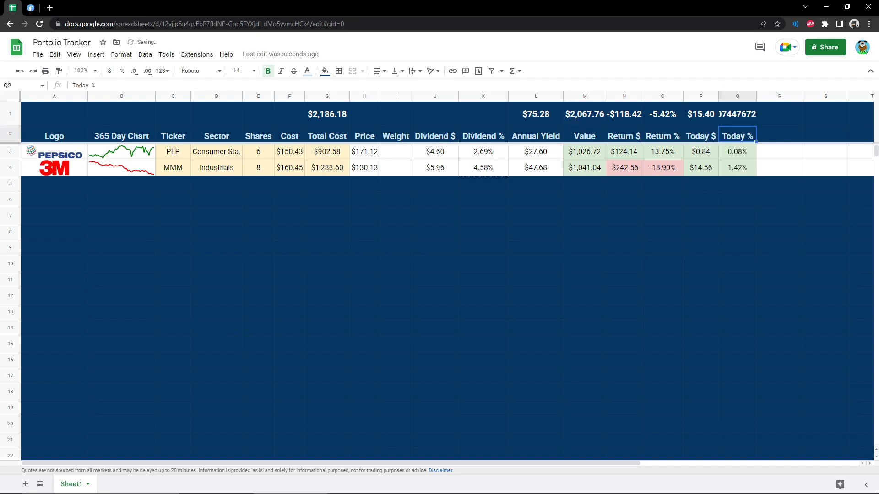
key("Up")
left_click(122, 71)
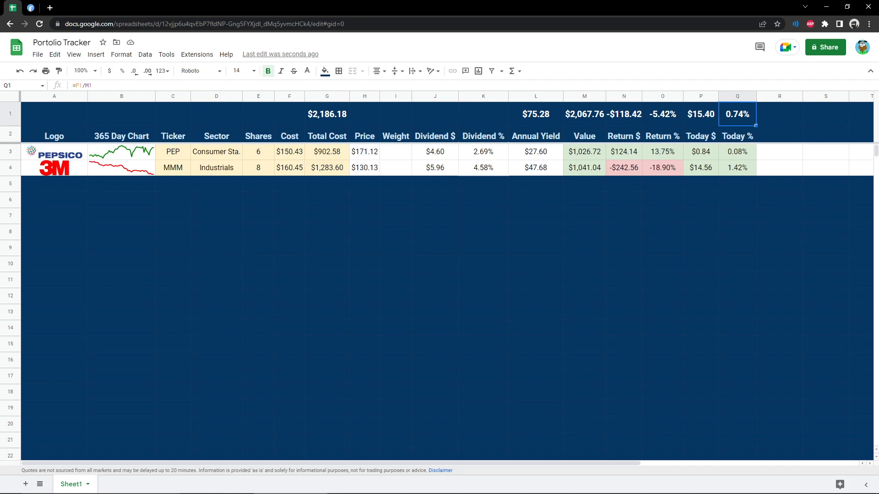
Enter the formula =l1/m1 in cell K1 above the Dividend % header and format it as a percentage.
left_click(484, 114)
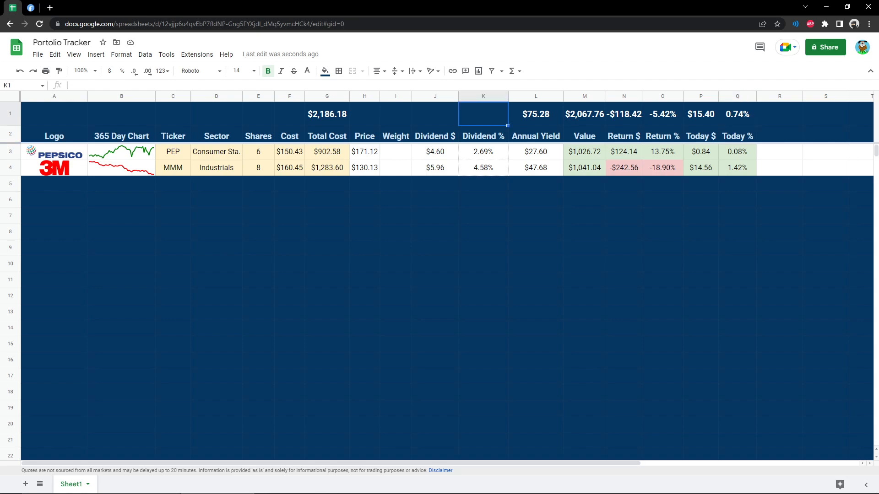
left_click(483, 247)
left_click(483, 114)
type("=")
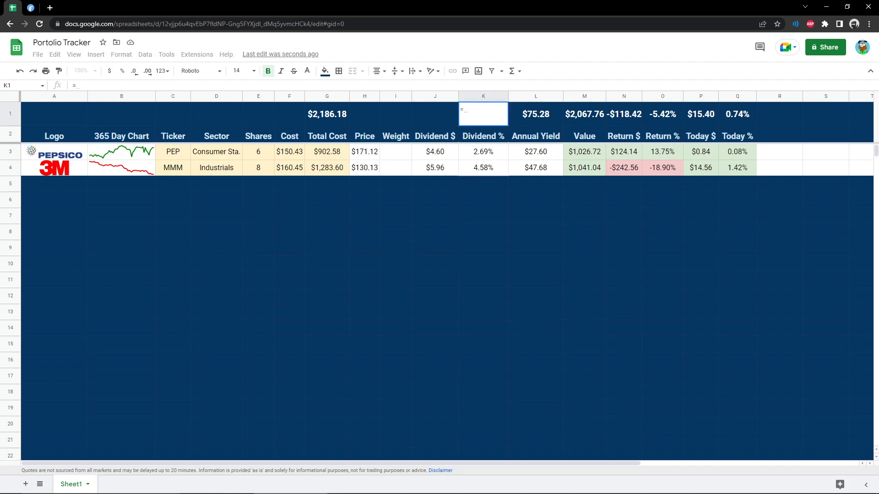
type("L1/")
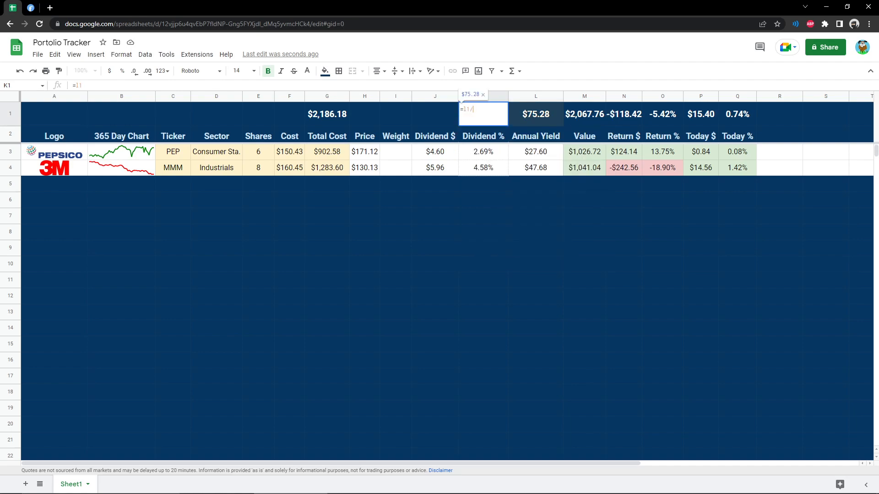
type("M1")
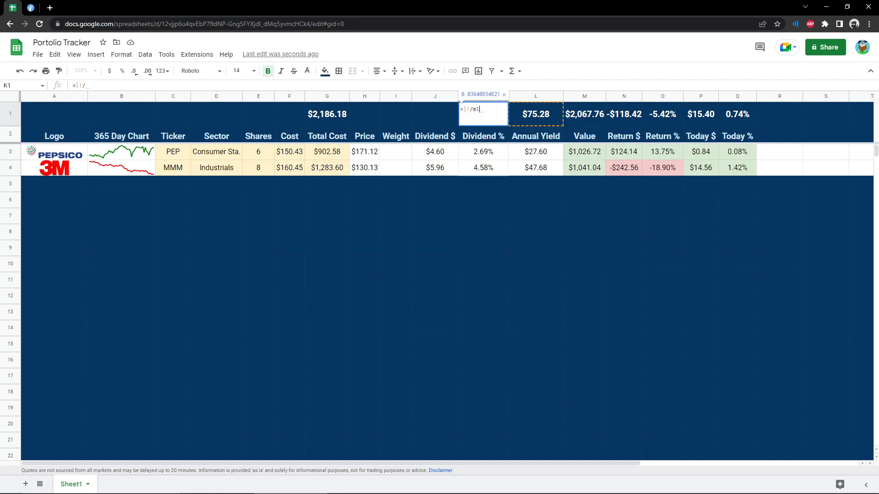
key("Return")
left_click(483, 114)
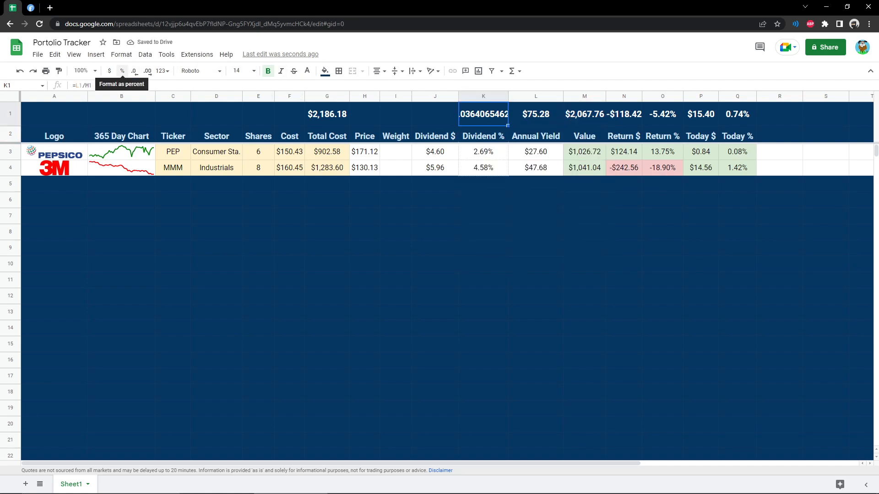
left_click(121, 71)
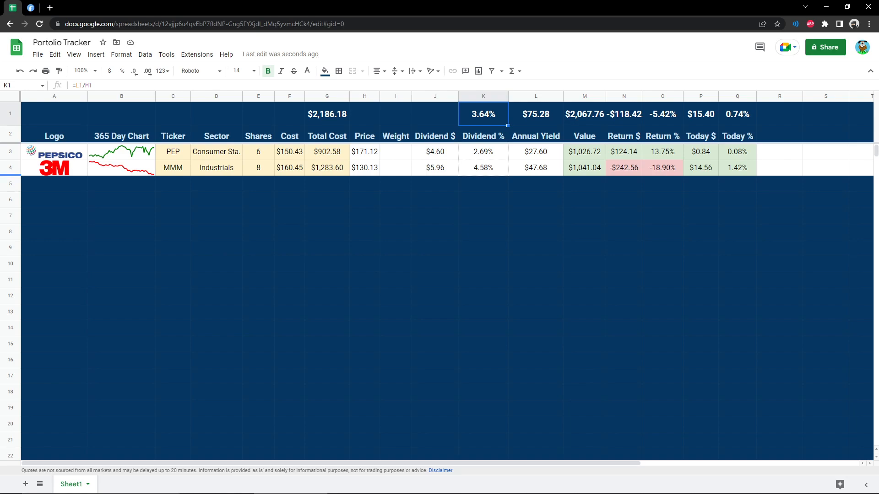
Enter the formula =m3/m1 in cell I3 for the PEP holding's Weight and format it as a percentage.
left_click(396, 152)
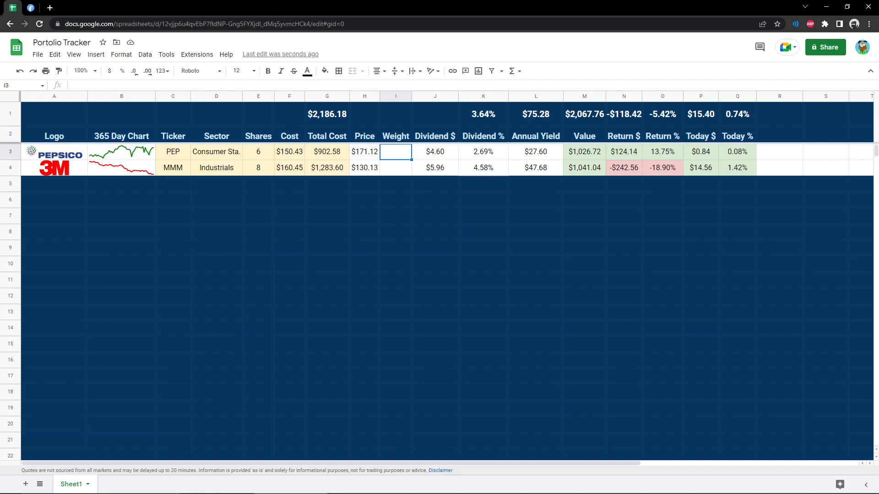
type("=")
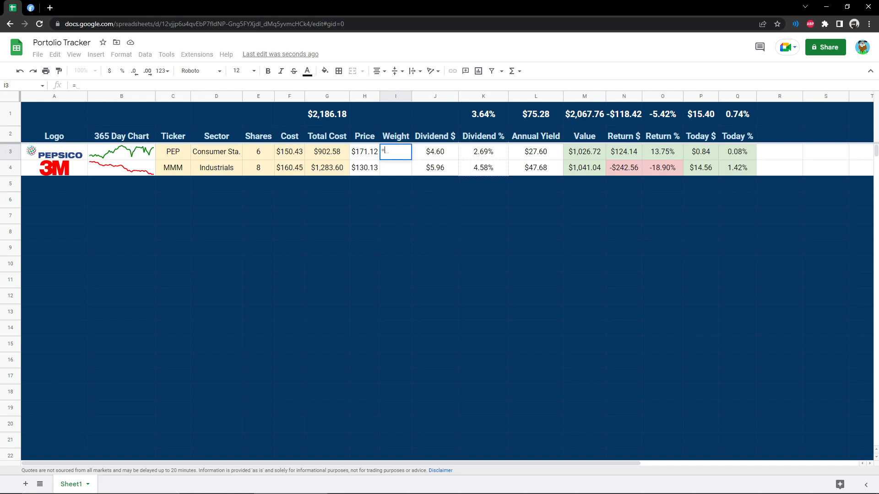
type("m2")
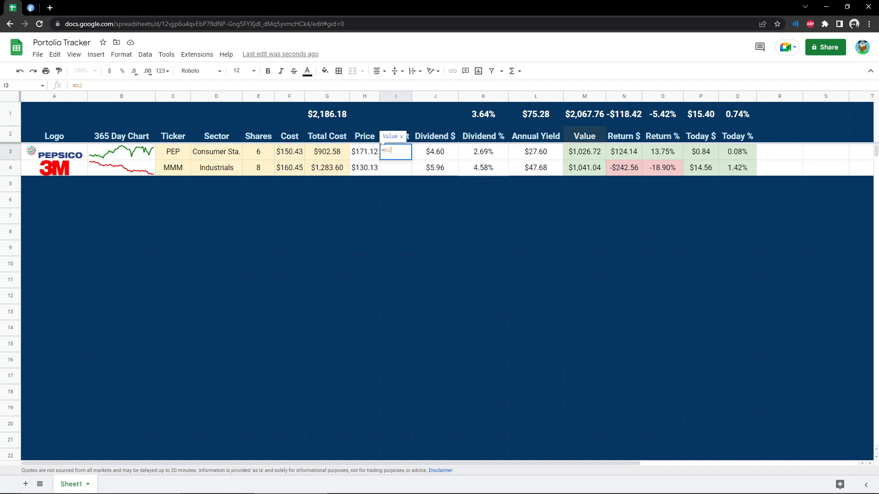
key("BackSpace")
type("3")
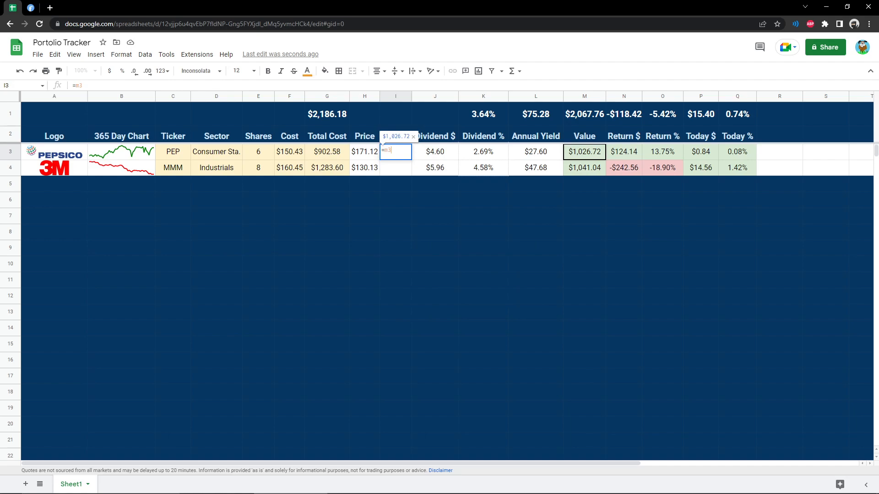
type("/")
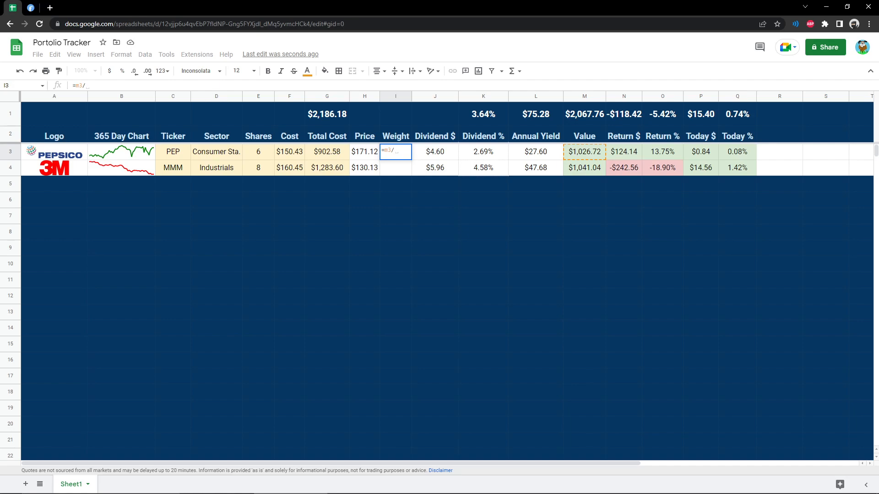
type("m1")
key("Return")
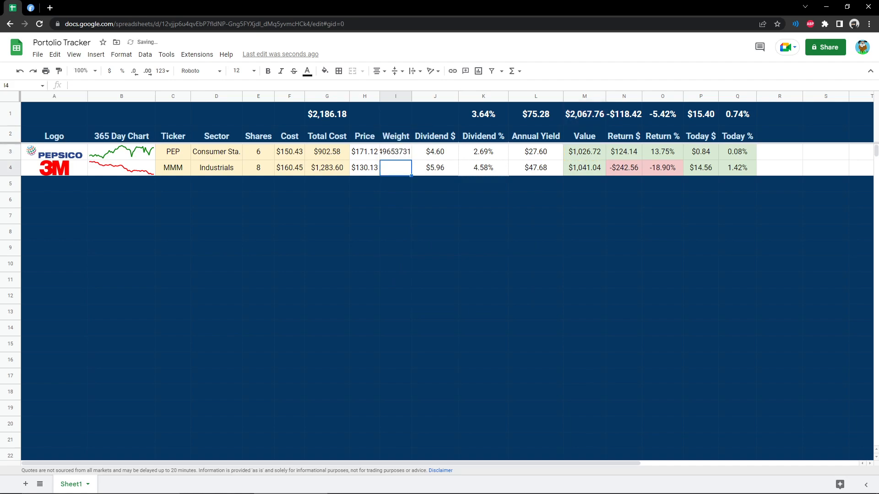
left_click(396, 152)
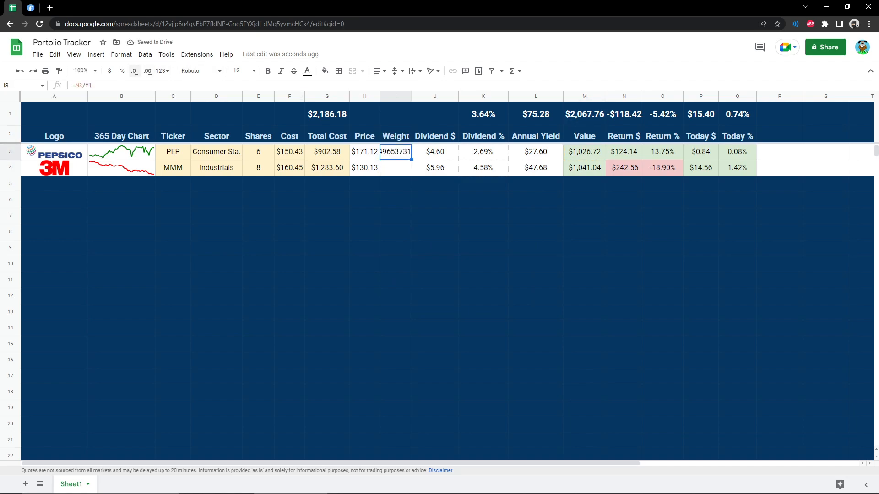
left_click(122, 71)
left_click(364, 297)
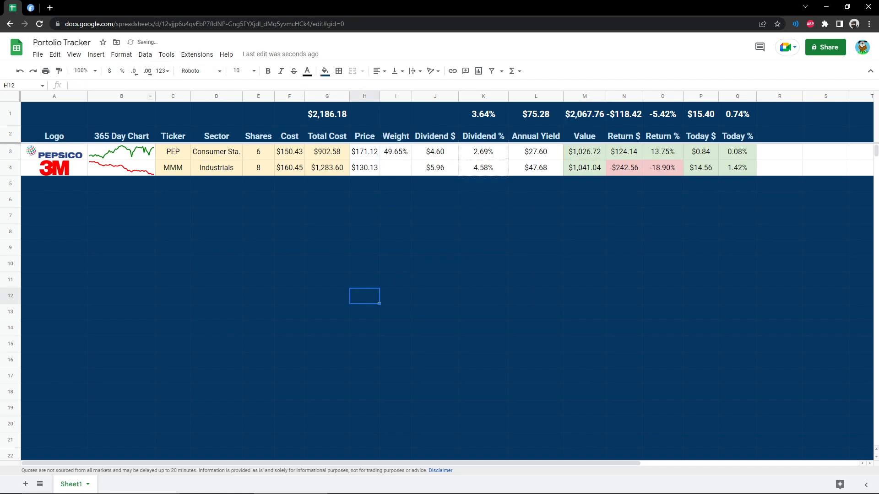
Set the MMM holding's Shares in cell E4 to 18.
left_click(395, 152)
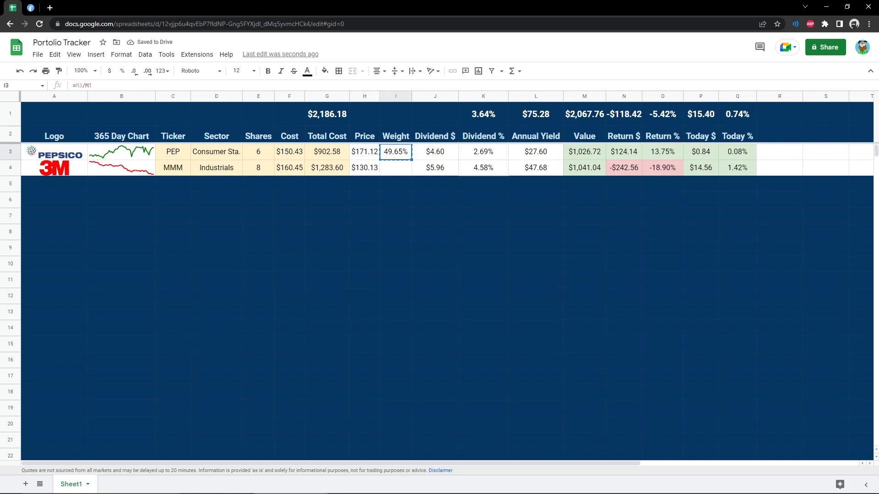
left_click(395, 168)
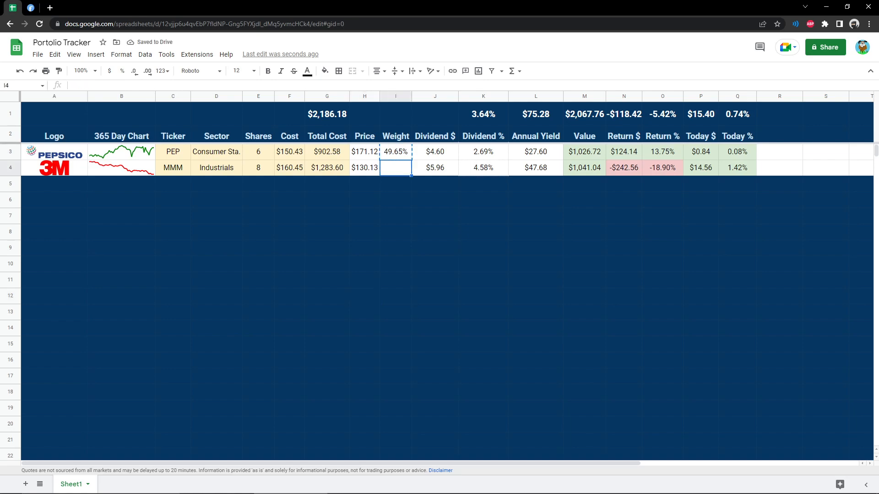
left_click(258, 168)
type("18")
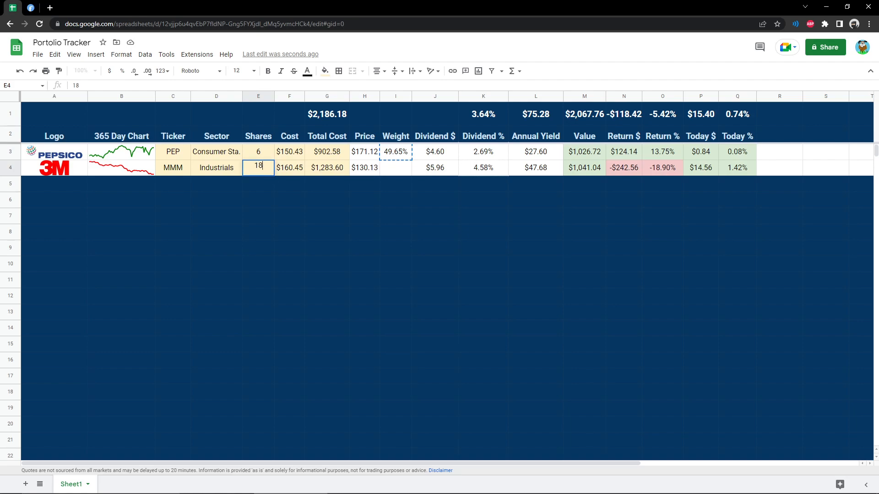
key("Return")
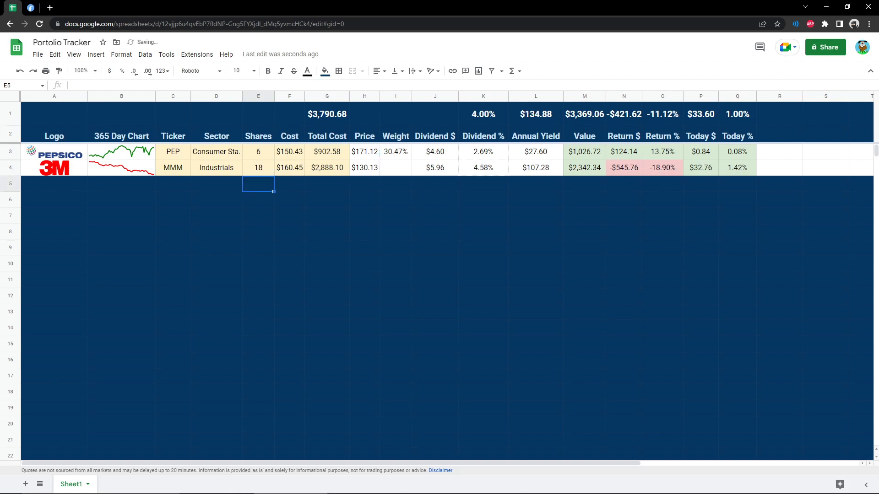
Try to copy the PEP Weight formula from I3 into cell I4 for the MMM holding.
left_click(258, 168)
left_click(395, 152)
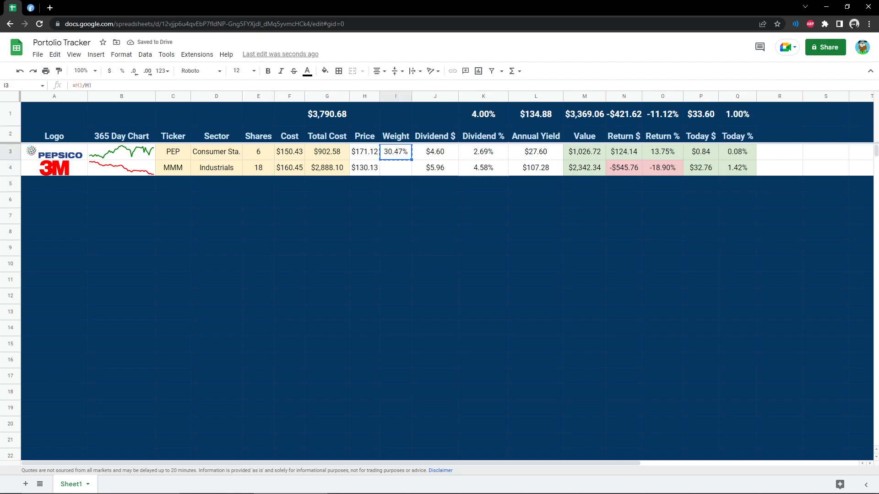
left_click(395, 168)
key("ctrl+v")
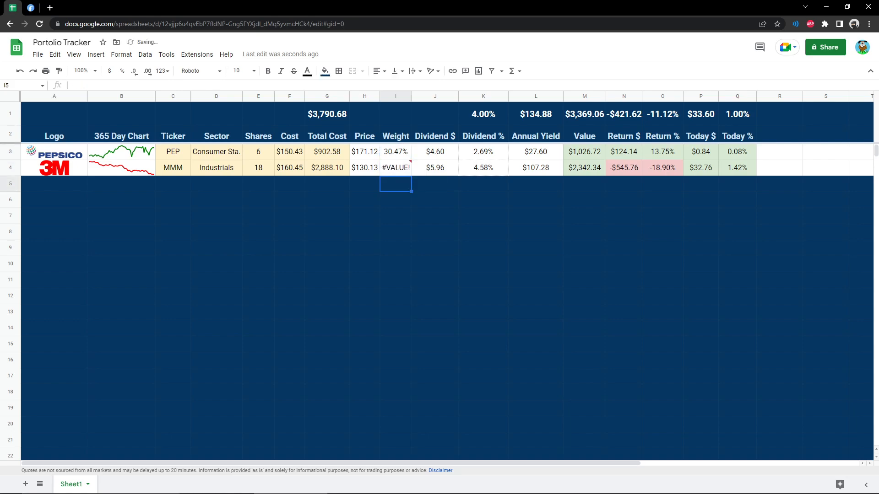
mouse_move(395, 168)
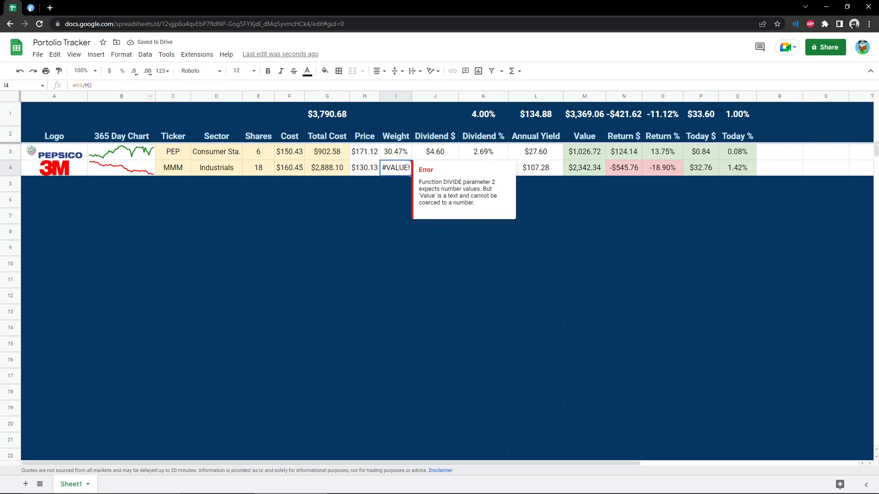
Make the total value reference absolute in the PEP Weight formula in I3, so it reads =M3/$M$1.
left_click(396, 152)
left_click(89, 86)
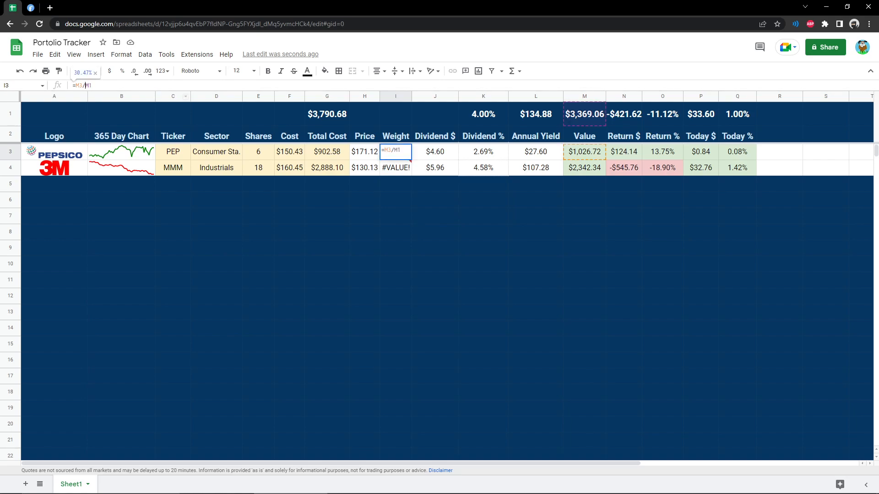
type("$")
key("Return")
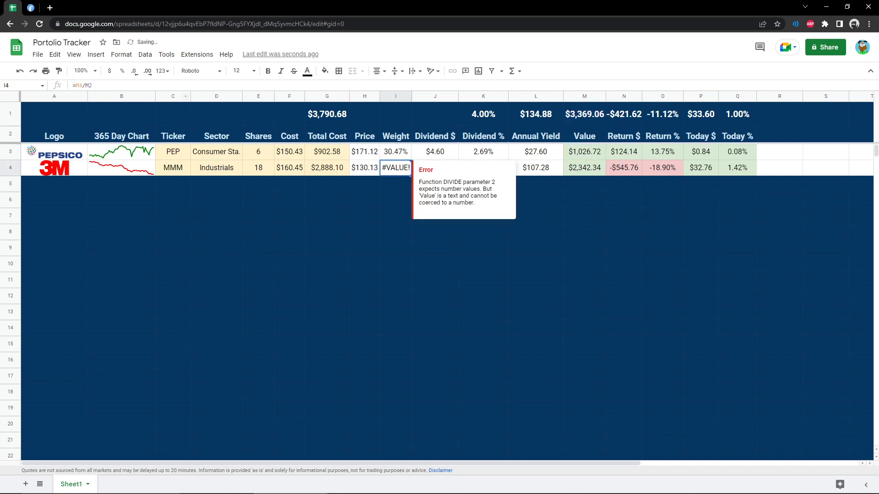
Fill the Weight formula from I3 down to I4 for MMM and check that it still references $M$1.
left_click(396, 152)
left_click_drag(411, 160, 411, 170)
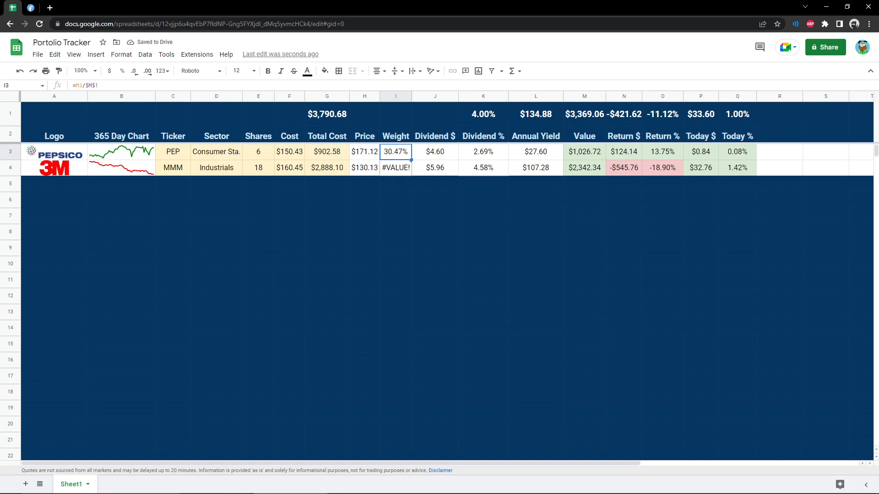
left_click(396, 168)
left_click_drag(98, 86, 86, 86)
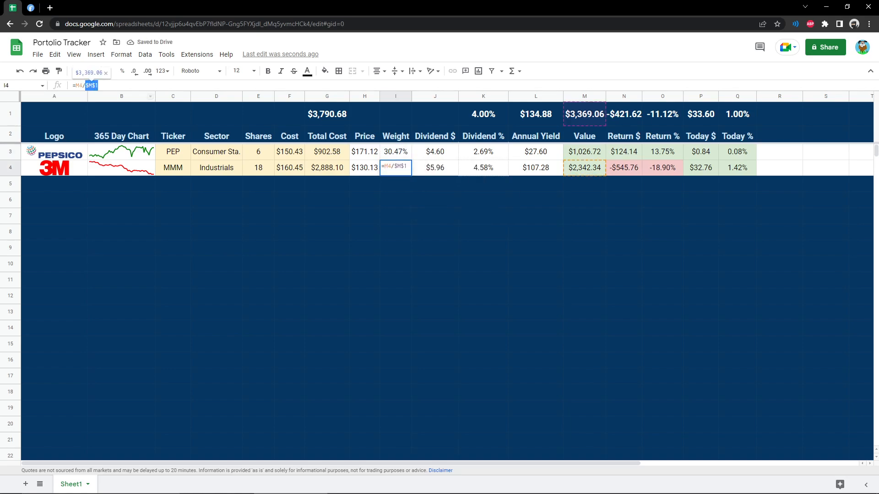
left_click(327, 264)
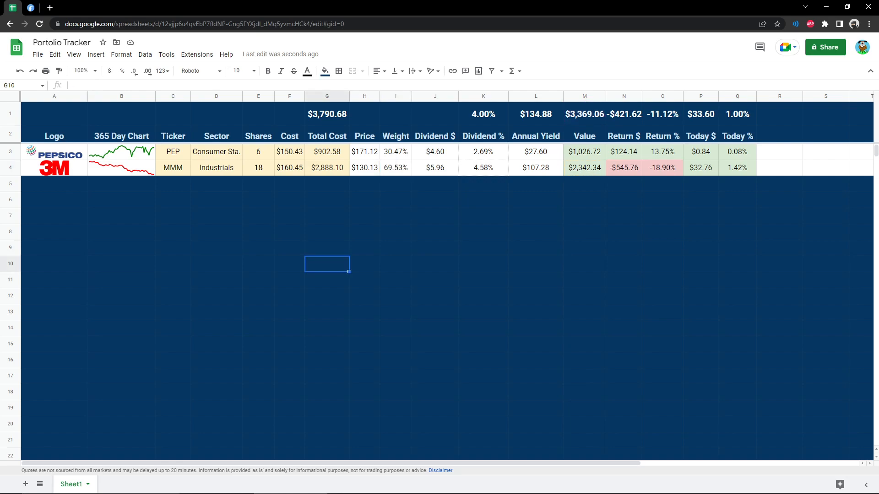
left_click(395, 152)
left_click(395, 168)
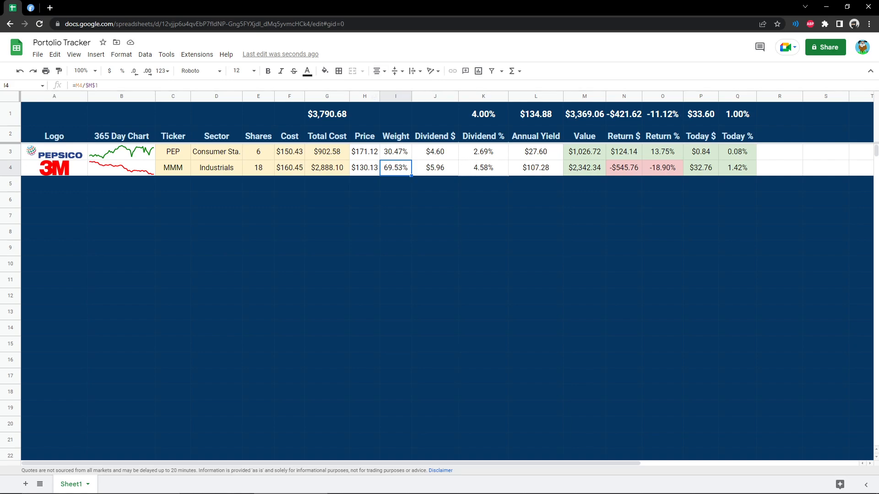
left_click(584, 264)
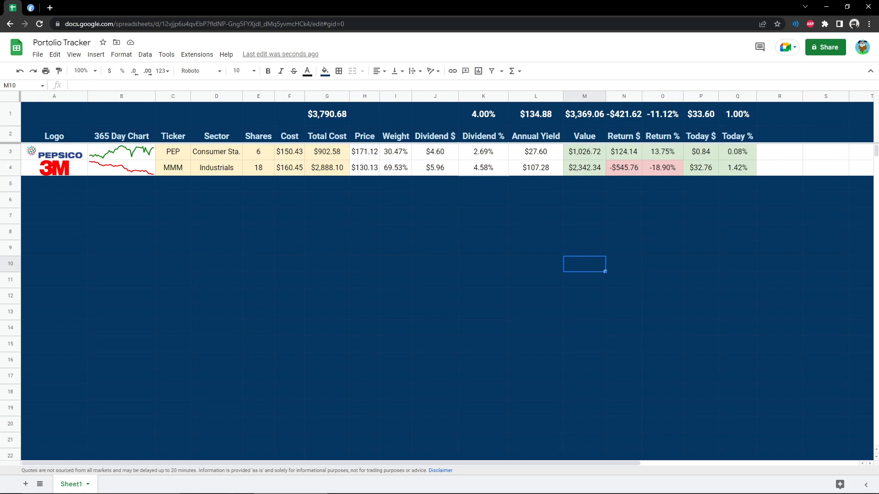
Add a conditional formatting rule to M1:Q1 that gives values greater than 0 light green text and no fill.
left_click_drag(585, 115, 737, 115)
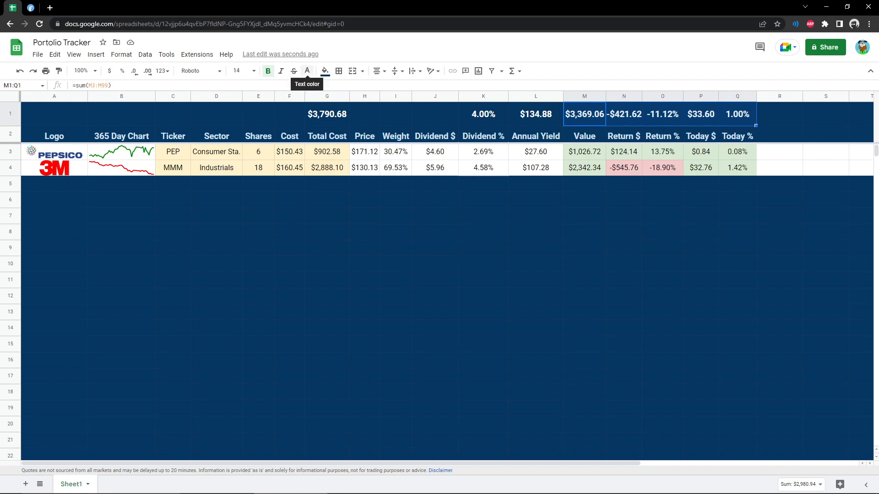
left_click(307, 71)
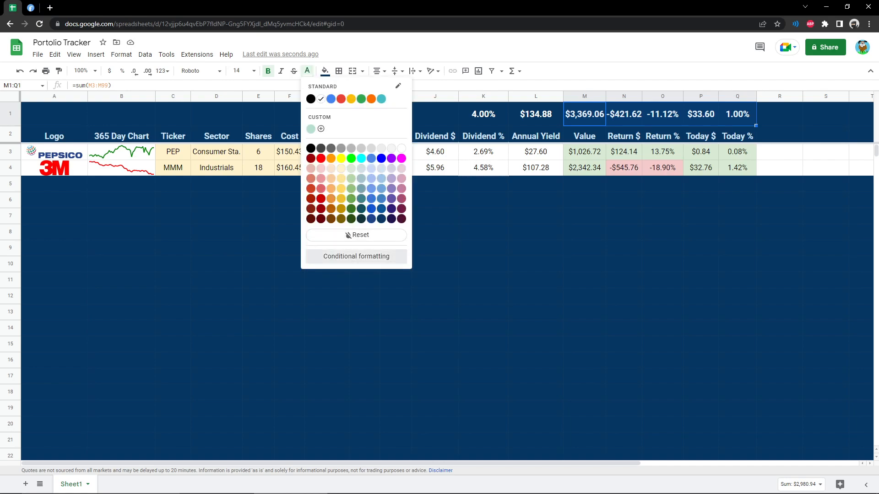
left_click(356, 256)
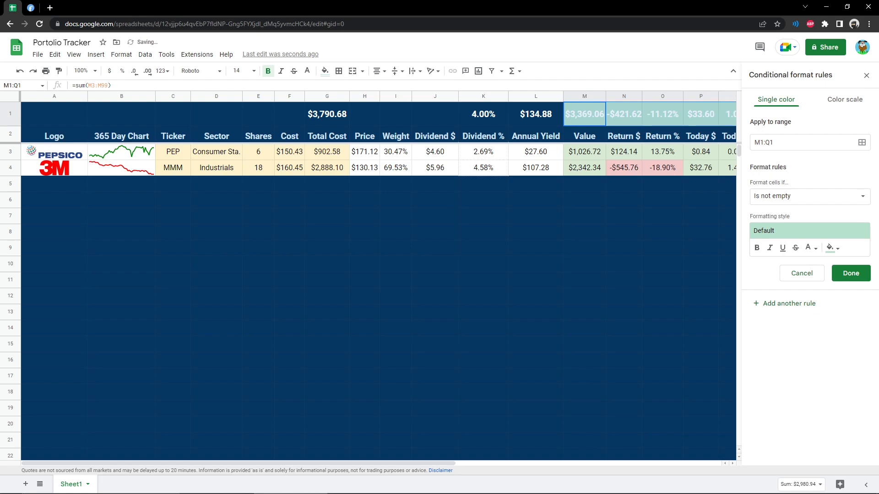
left_click(809, 196)
left_click(778, 344)
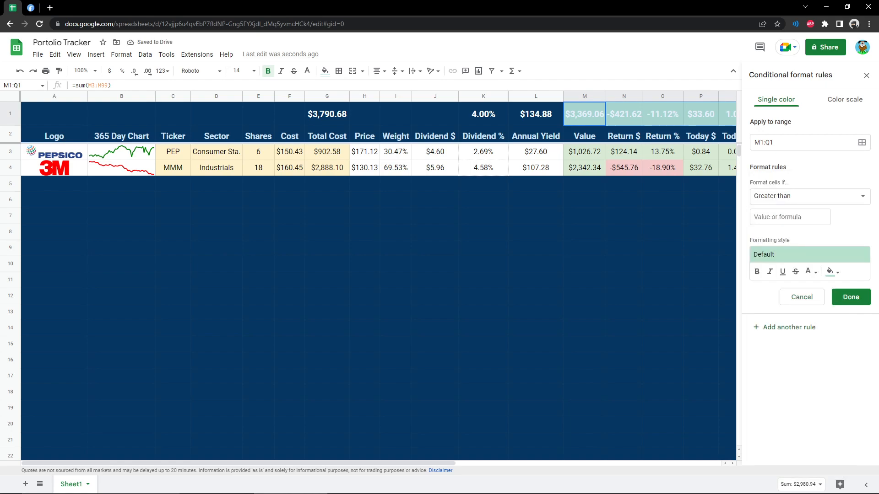
type("0")
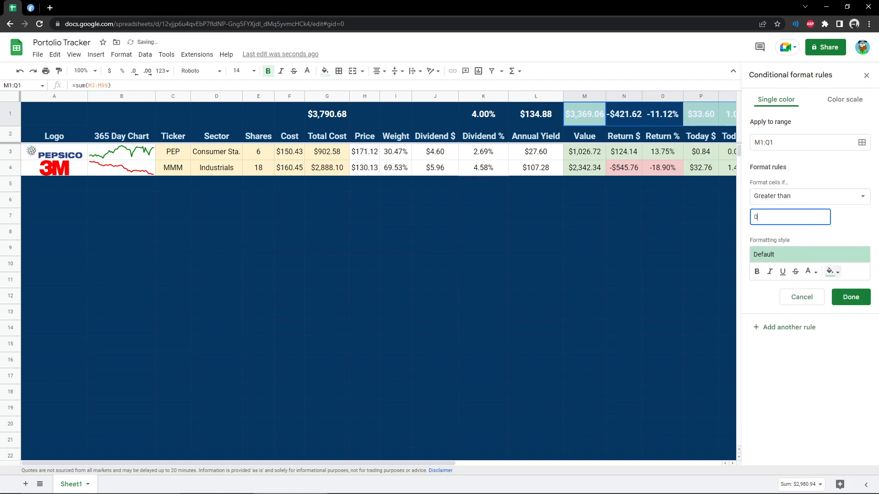
left_click(832, 272)
left_click(785, 436)
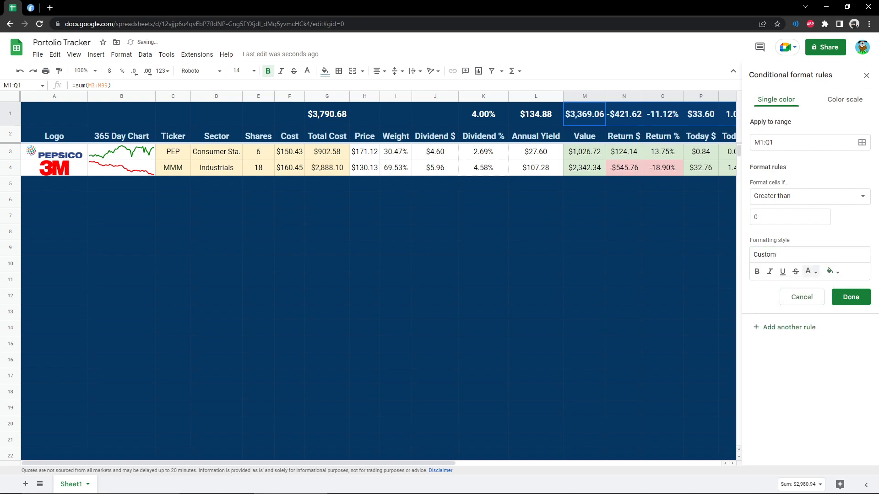
left_click(810, 271)
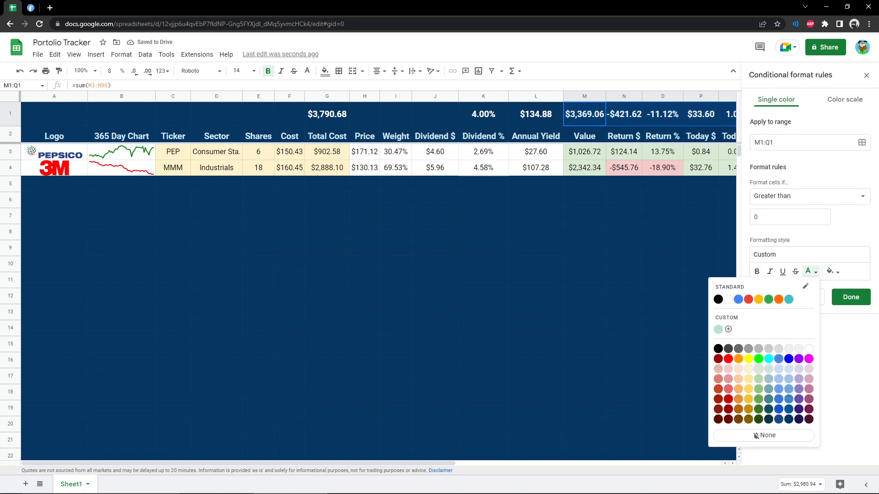
left_click(758, 379)
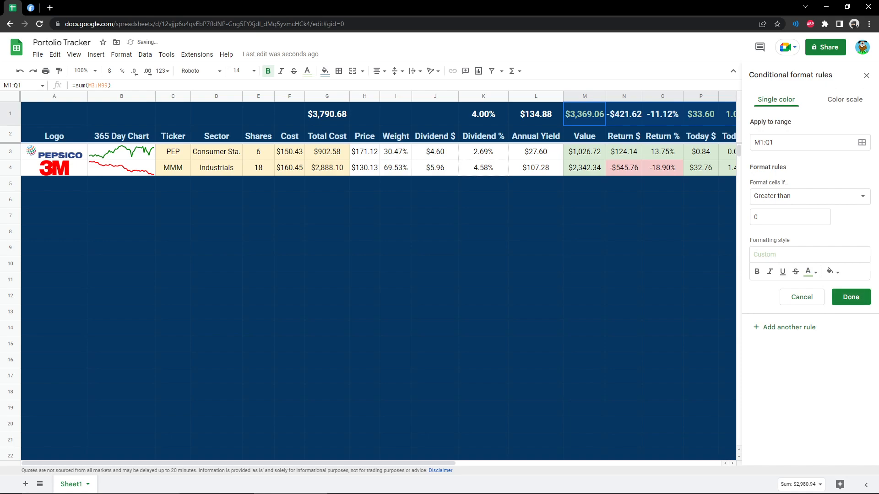
Add a second conditional formatting rule to M1:Q1 that gives values less than 0 light red text.
left_click(810, 197)
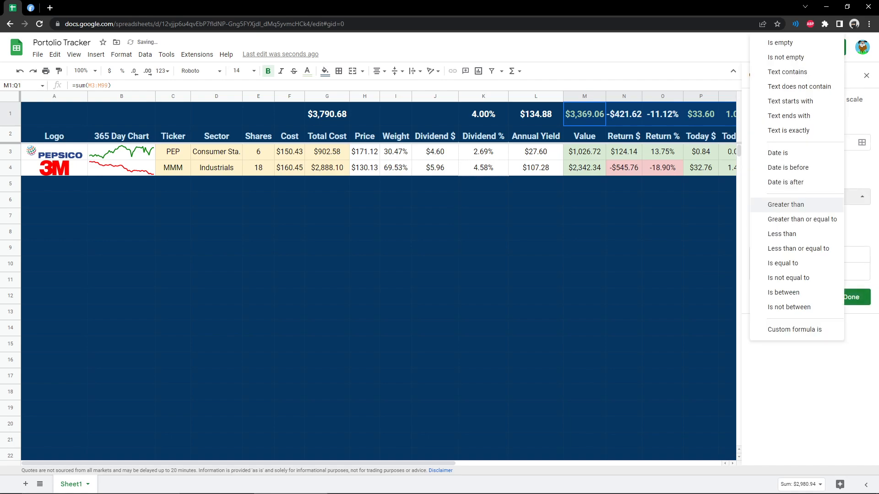
left_click(781, 234)
left_click(790, 217)
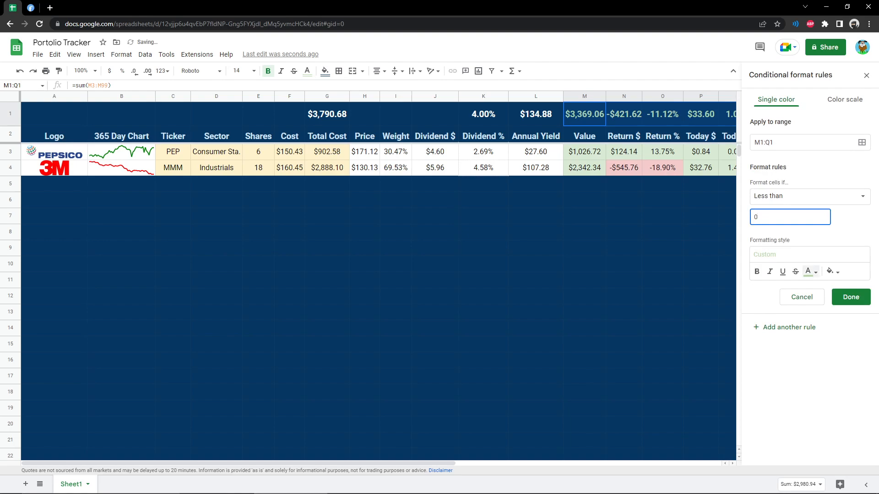
left_click(809, 271)
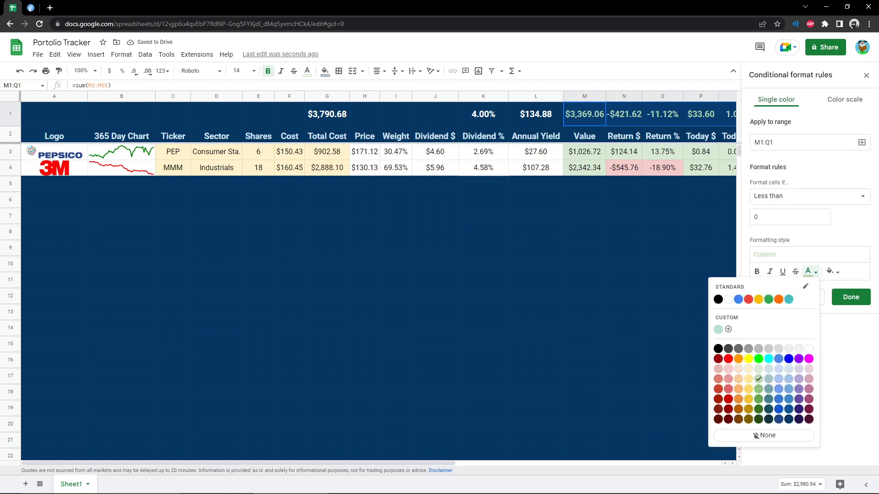
left_click(728, 369)
left_click(851, 297)
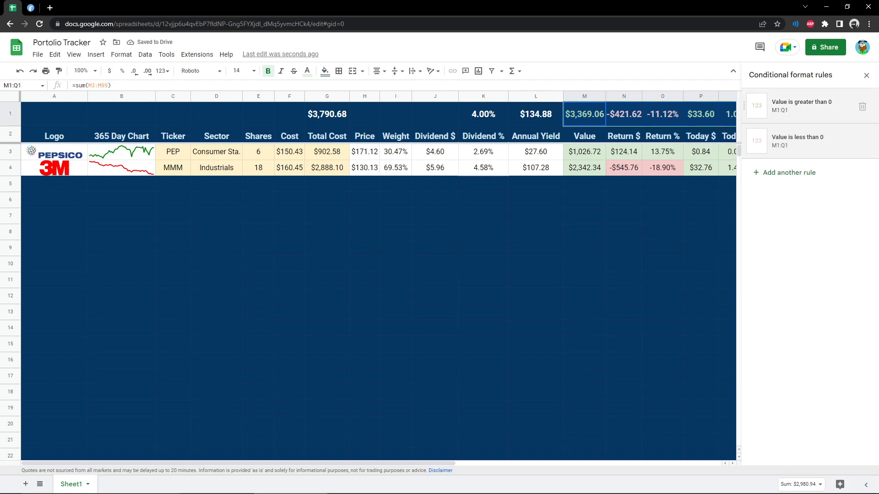
left_click(866, 75)
left_click(701, 232)
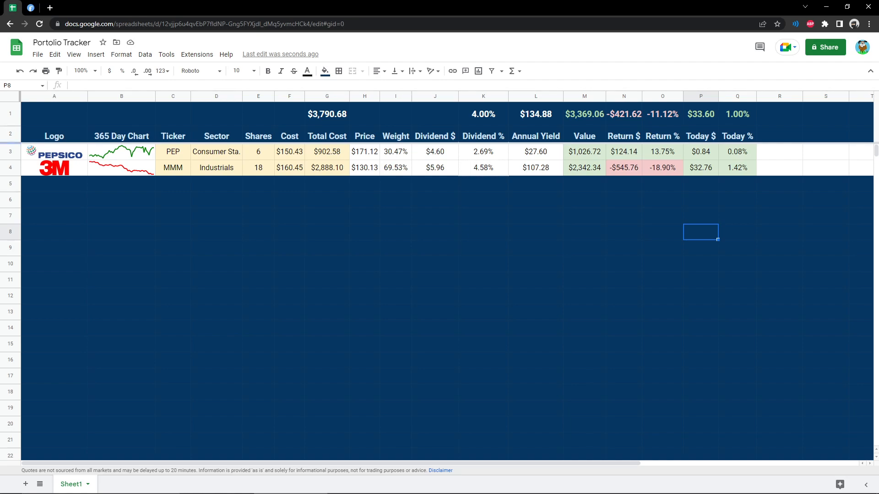
Set the font size of the total Value in M1 to 24 and widen column M to fit it.
left_click(584, 114)
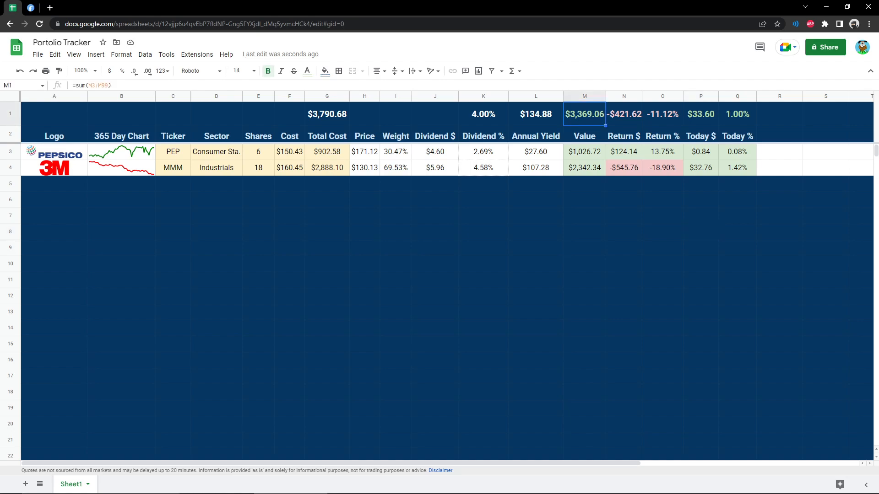
left_click(239, 71)
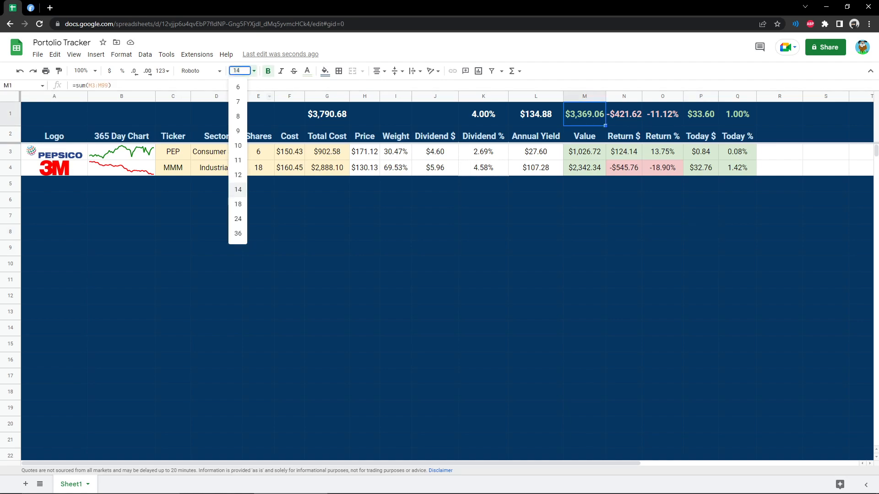
left_click(238, 219)
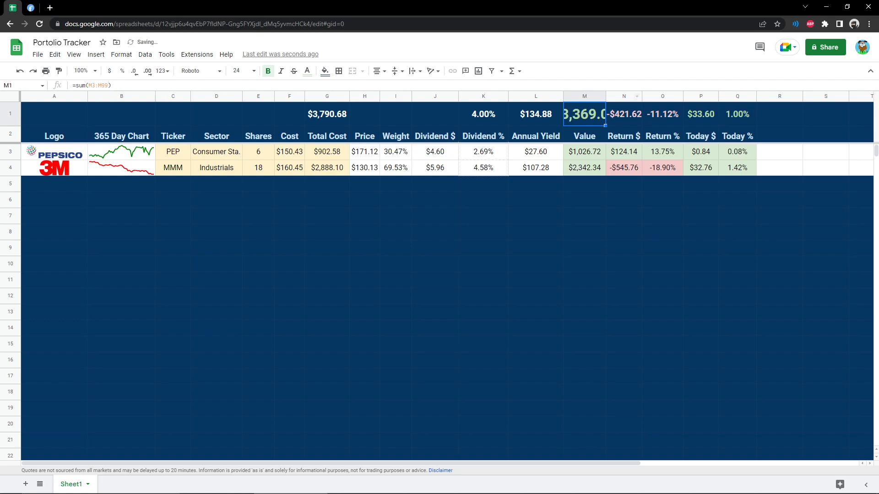
left_click_drag(605, 96, 631, 96)
Set the font size of P1:Q1 to 12 and slightly widen the Value, Return $ and Return % columns.
left_click_drag(726, 114, 763, 114)
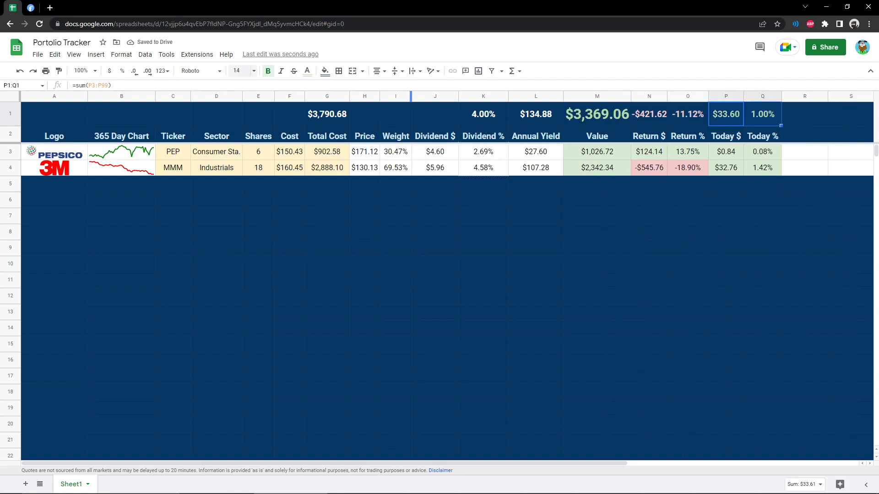
left_click(240, 71)
left_click(238, 175)
left_click(535, 248)
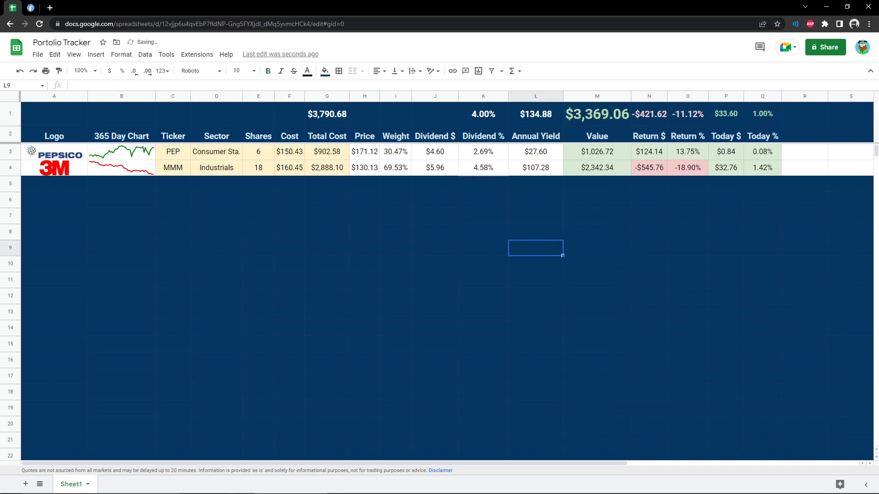
left_click_drag(630, 96, 721, 97)
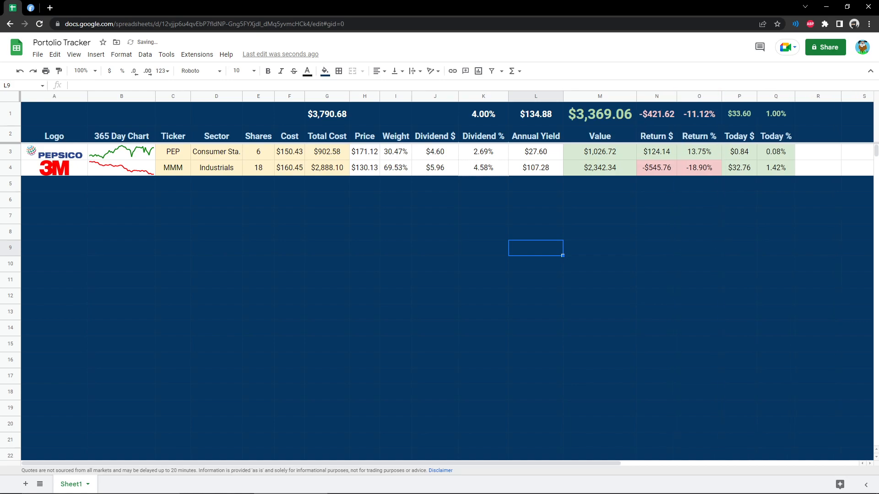
Hide the Total Cost column G.
left_click(324, 96)
right_click(324, 97)
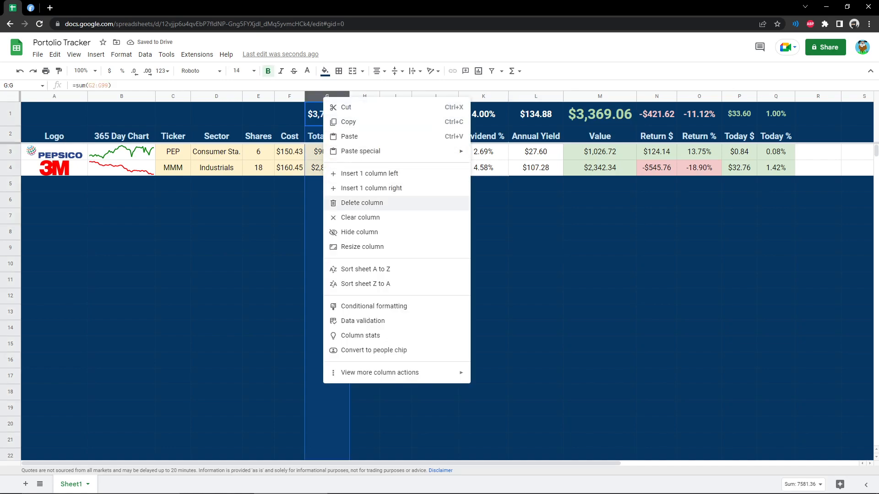
left_click(360, 233)
left_click(390, 263)
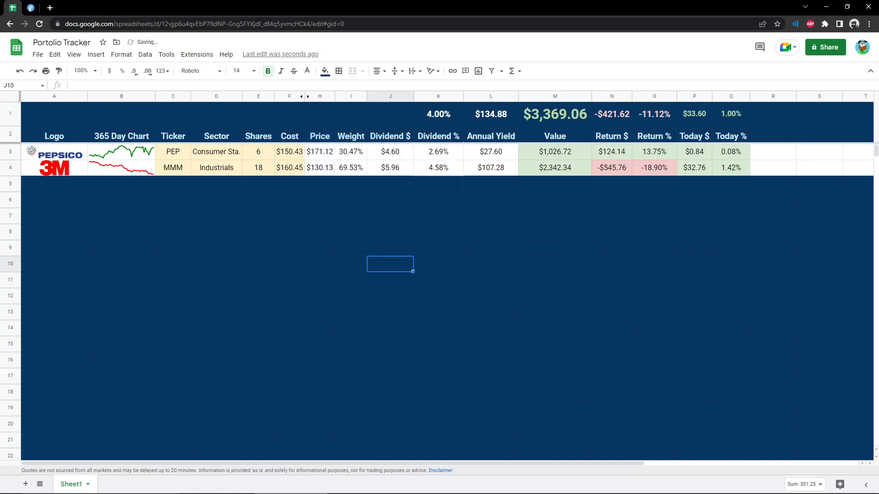
Slightly widen the Cost, Logo, 365 Day Chart, Price, Weight and Today % columns.
left_click_drag(304, 96, 313, 96)
left_click_drag(87, 96, 102, 96)
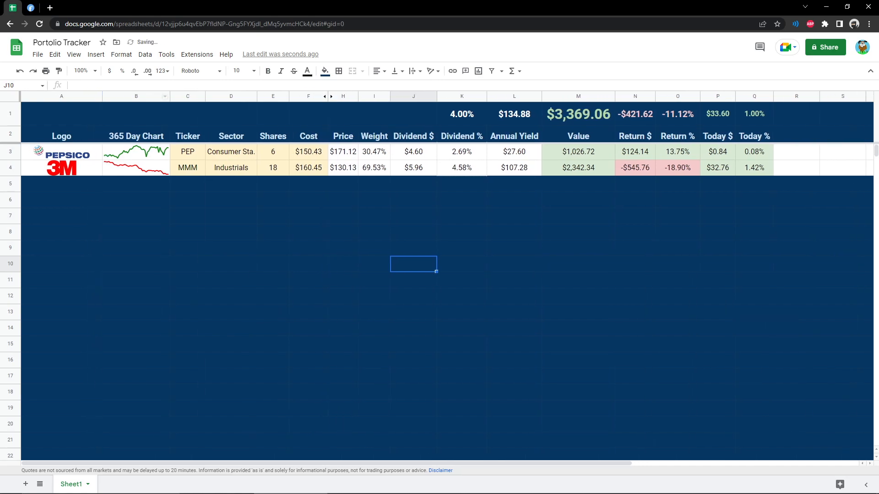
left_click_drag(170, 96, 179, 96)
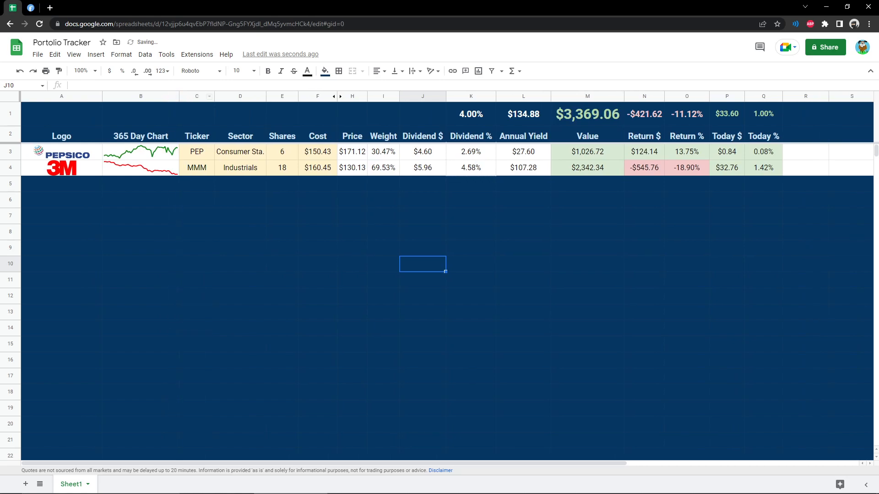
left_click_drag(368, 96, 410, 96)
left_click_drag(794, 96, 798, 96)
Copy the 3M holding in row 4 into row 5 as a template for another stock.
left_click(10, 168)
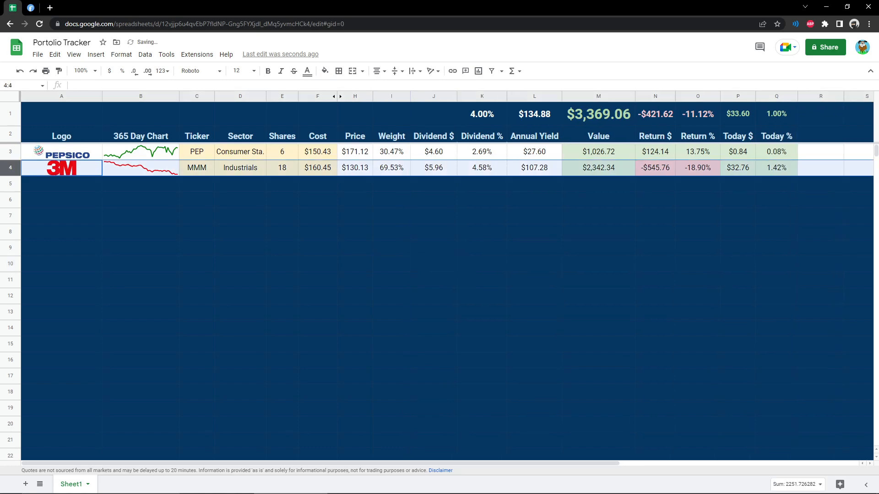
right_click(10, 168)
left_click(32, 192)
left_click(10, 184)
right_click(10, 183)
left_click(32, 224)
Replace the logo in A5 with an in-cell image found by searching Google Images for "comcast logo".
left_click(61, 183)
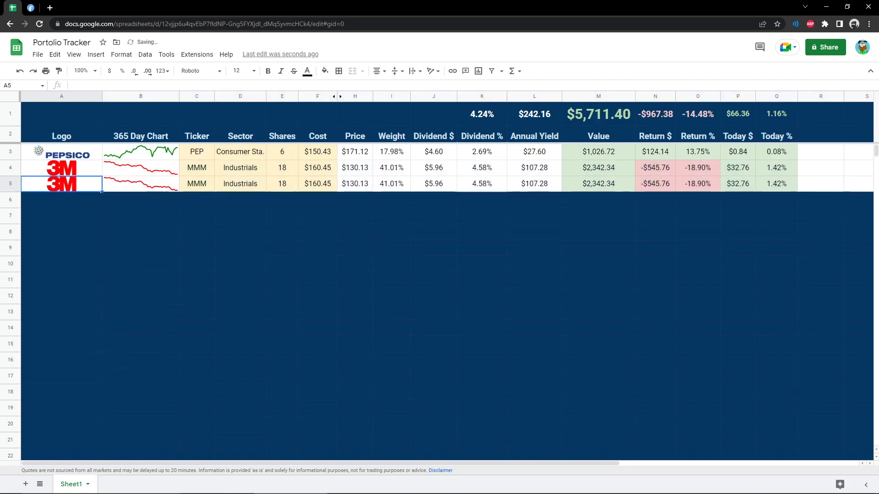
left_click(96, 54)
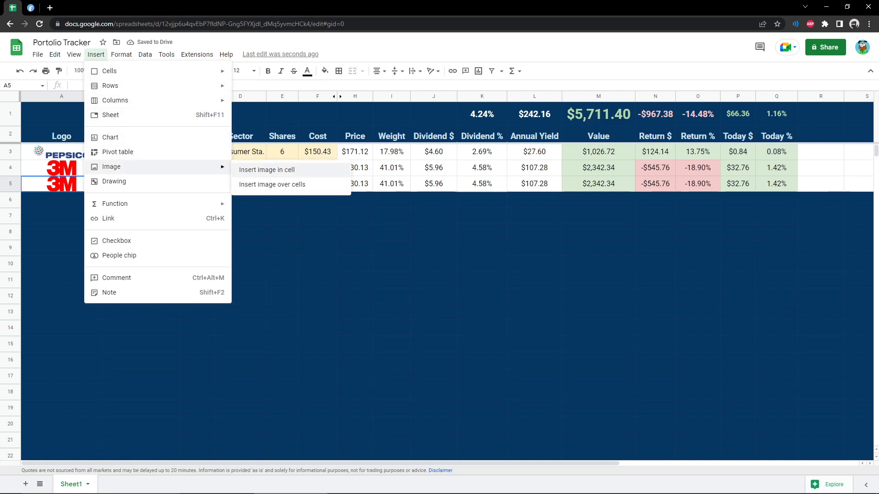
left_click(261, 168)
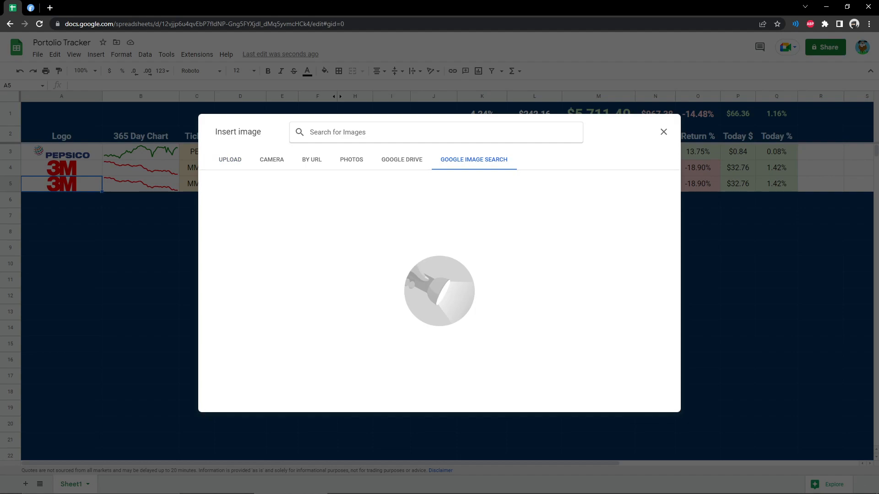
type("comcast logo")
key("Down")
key("Return")
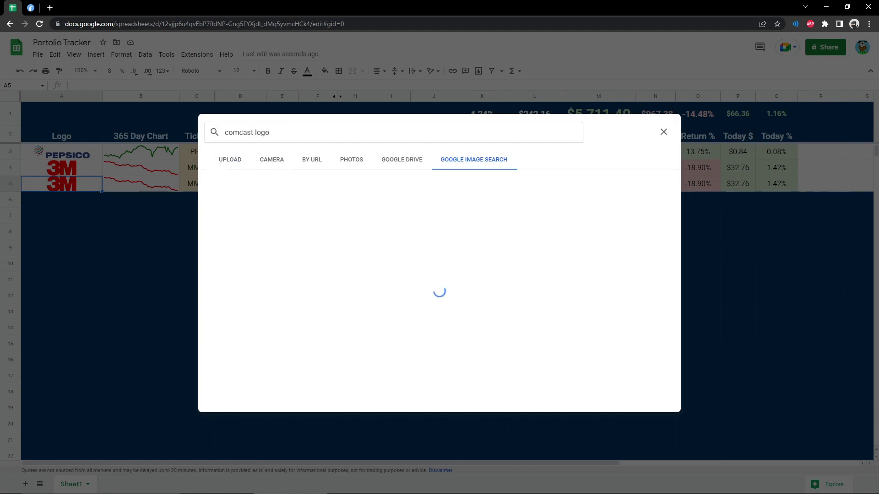
double_click(286, 210)
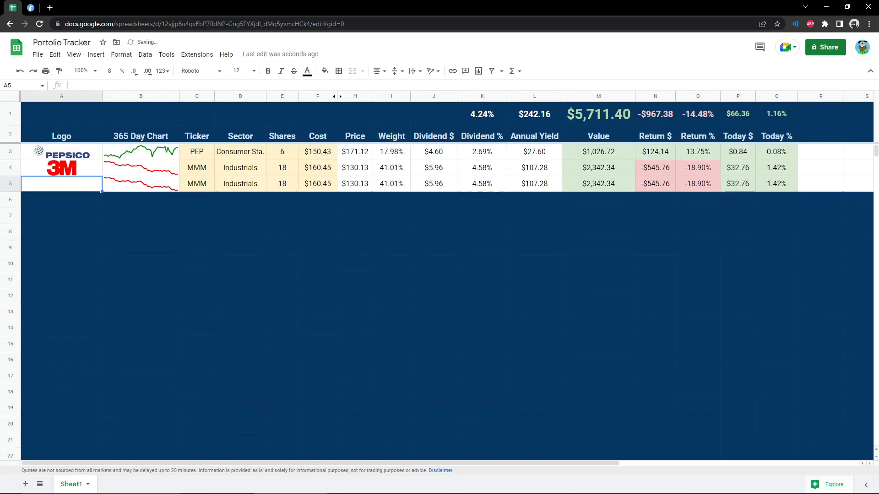
Change the ticker in C5 to CMCSA and the sector in D5 to Com. Services.
left_click(196, 184)
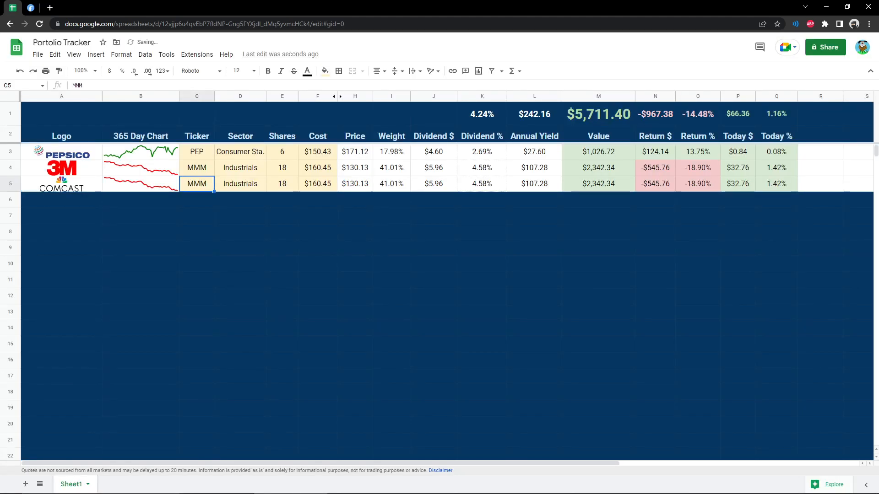
left_click_drag(197, 183, 318, 183)
left_click(240, 216)
left_click(197, 184)
type("CMCSA")
key("Tab")
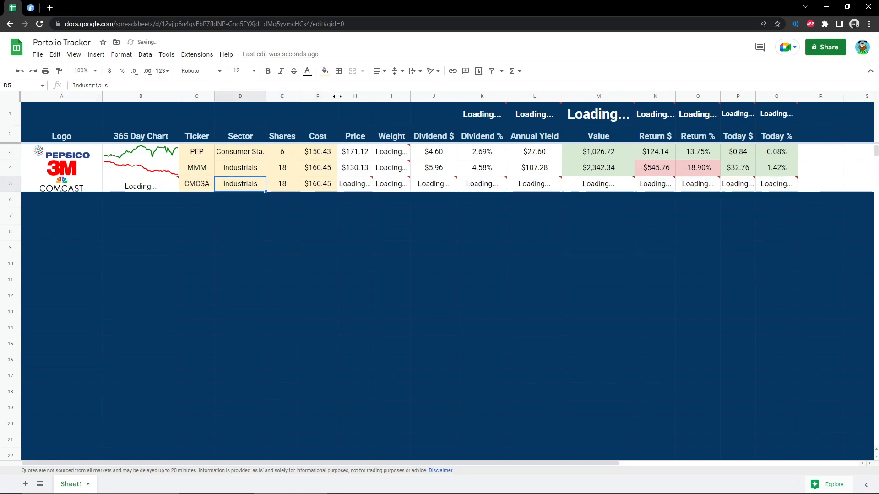
type("Com. Ser")
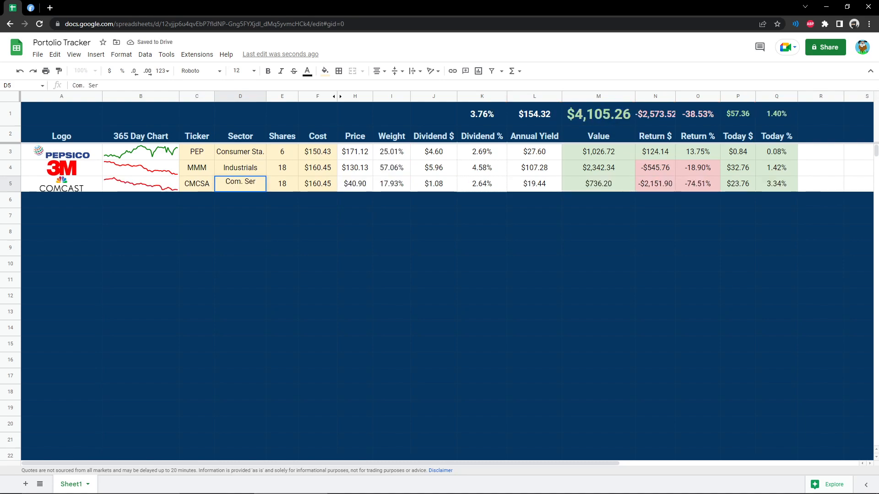
type("vices")
key("Tab")
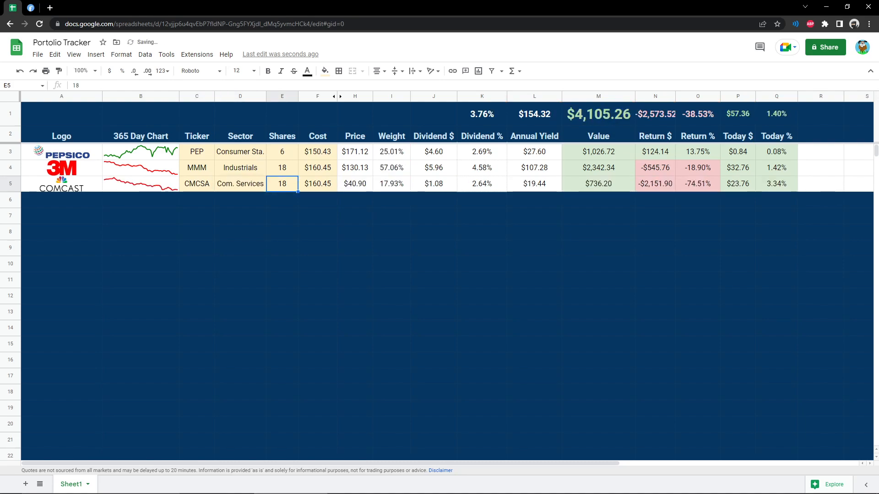
Set the Comcast holding's shares to 7 and its cost to 32.45 in row 5.
type("7")
key("Tab")
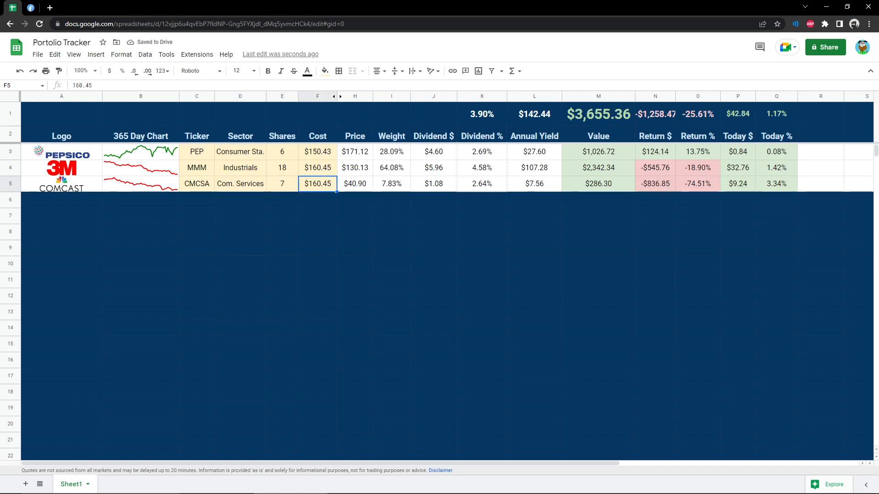
type(".45")
key("Up")
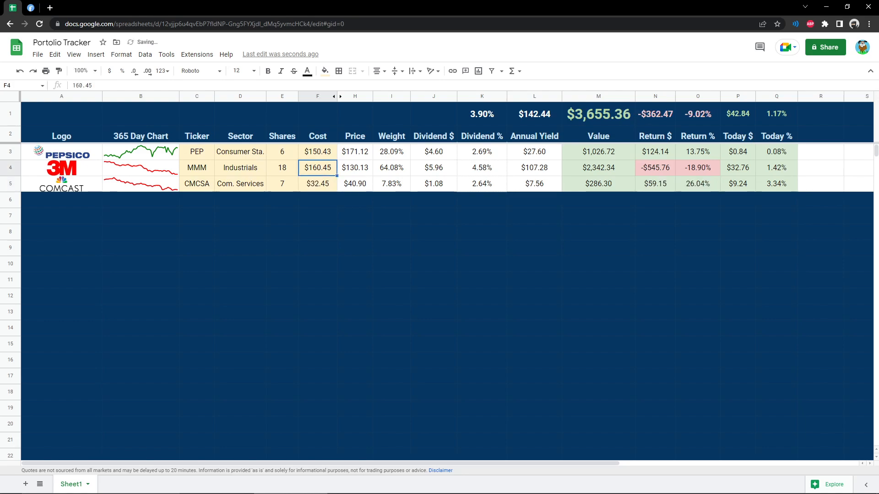
Copy the Comcast holding in row 5 into row 6.
left_click(11, 182)
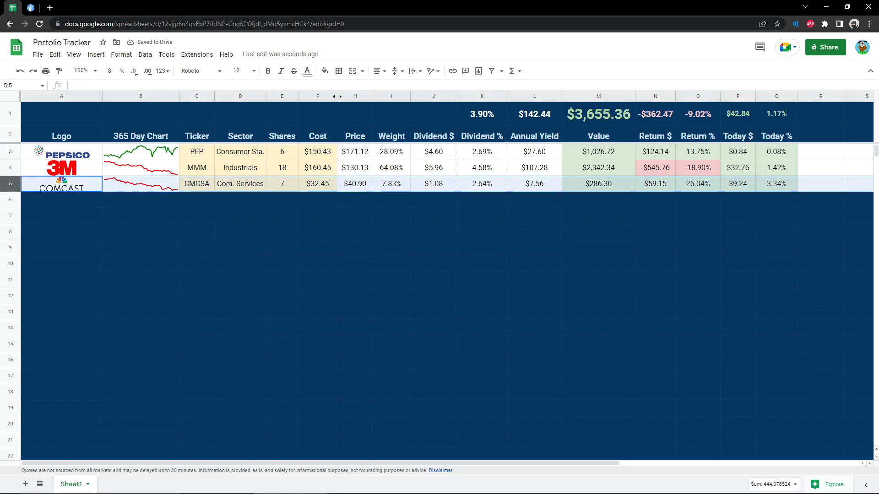
right_click(11, 181)
left_click(37, 206)
right_click(10, 201)
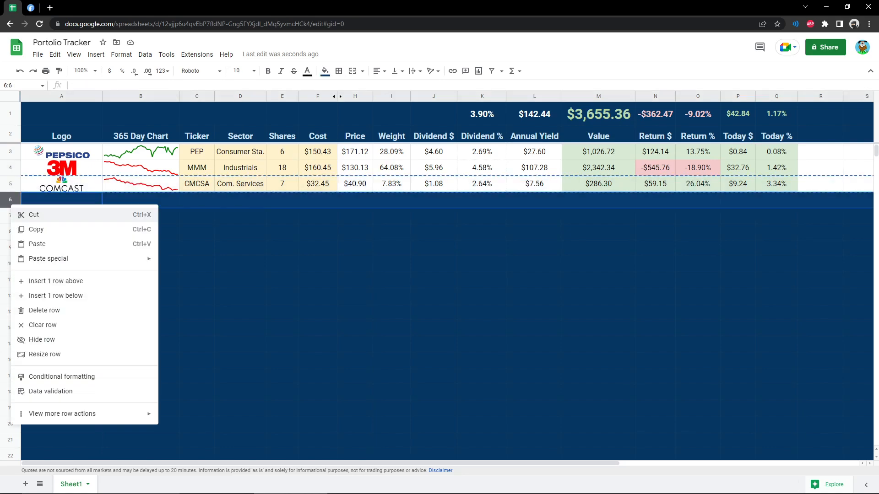
left_click(28, 243)
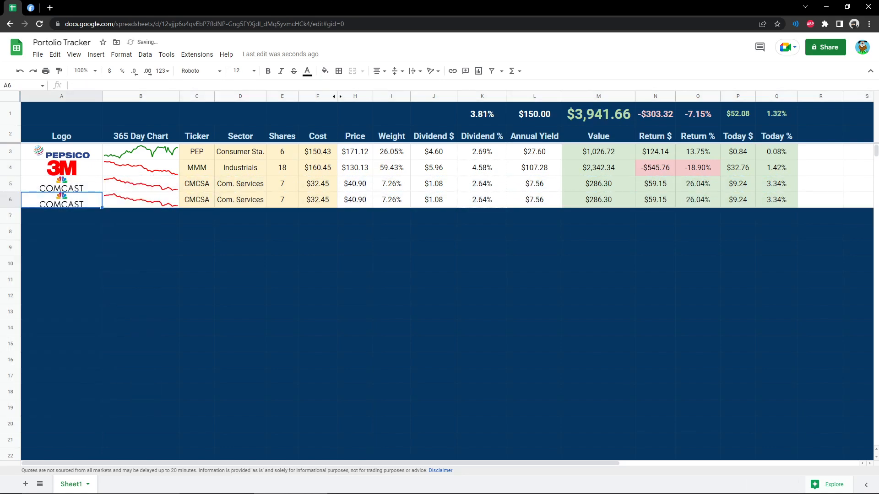
Replace the logo in A6 with an in-cell image found by searching Google Images for "microsoft logo".
left_click(96, 54)
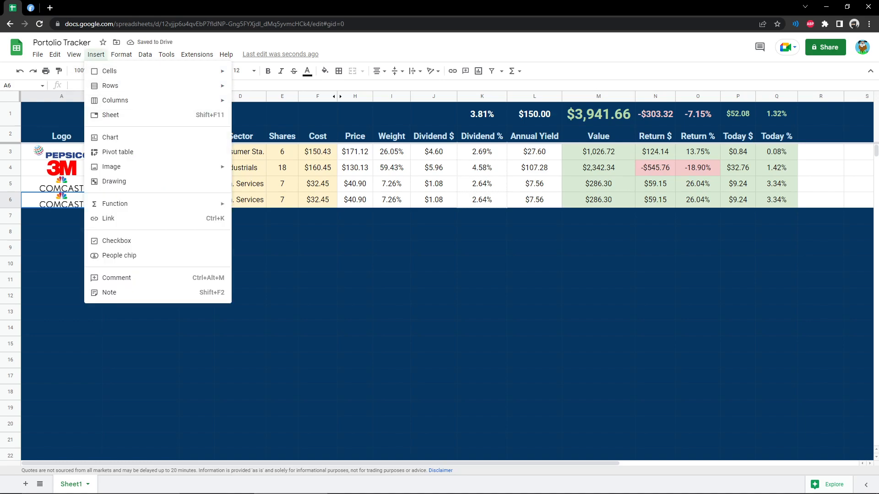
mouse_move(112, 167)
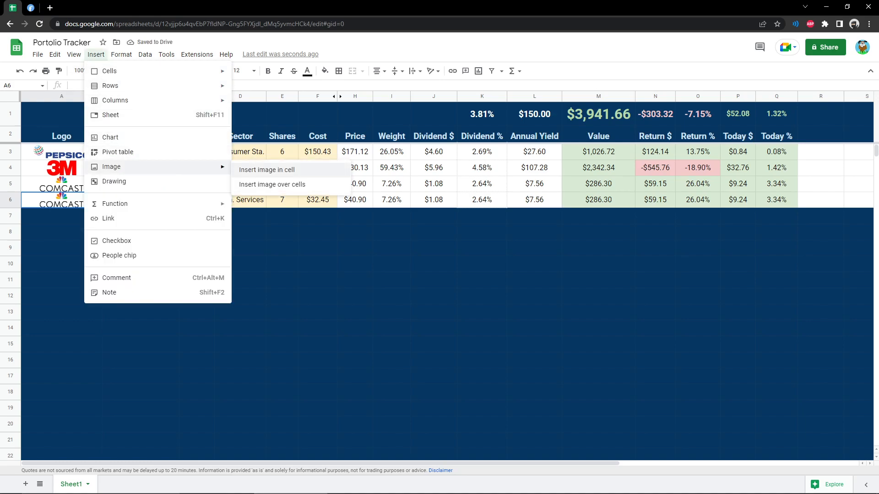
left_click(267, 170)
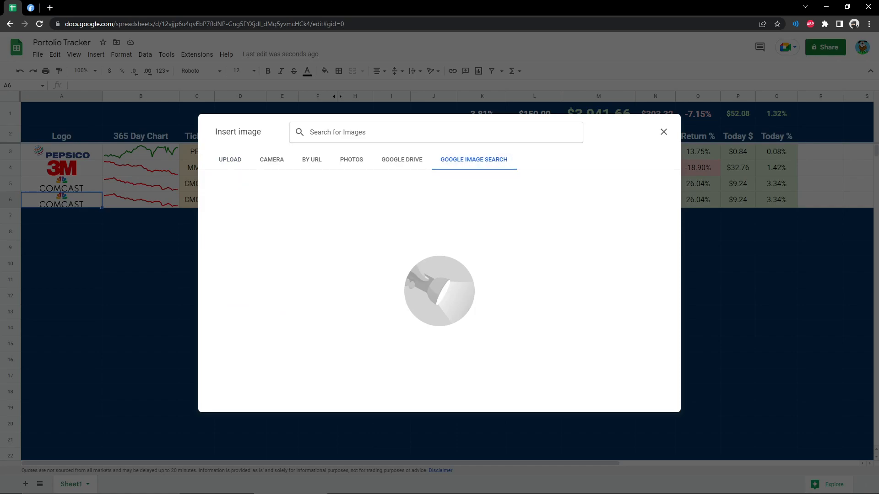
type("mic")
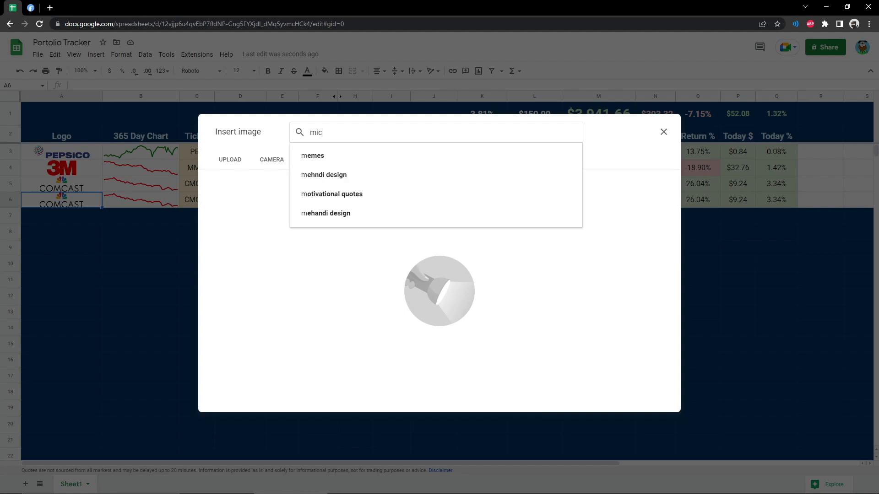
type("rosoft logo")
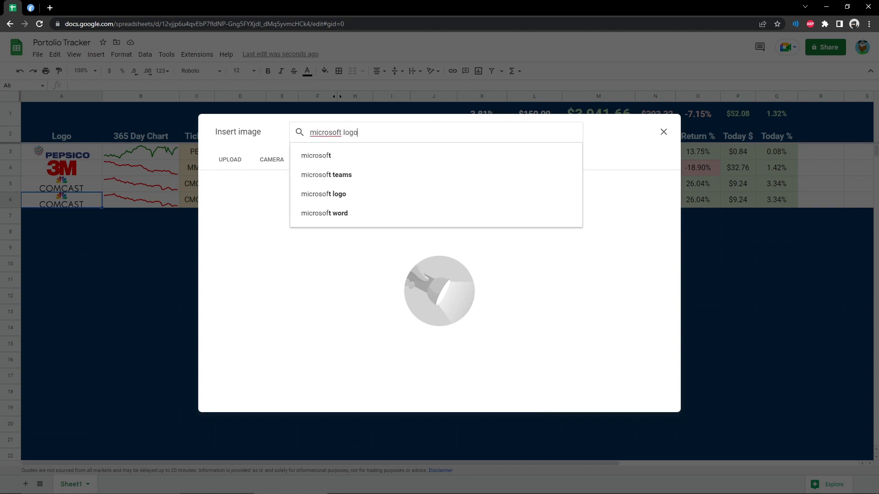
key("Down")
key("Return")
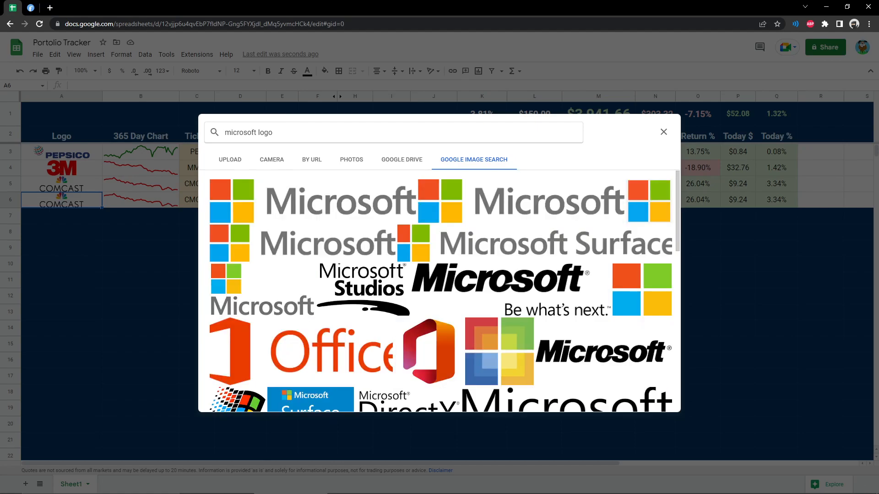
double_click(314, 202)
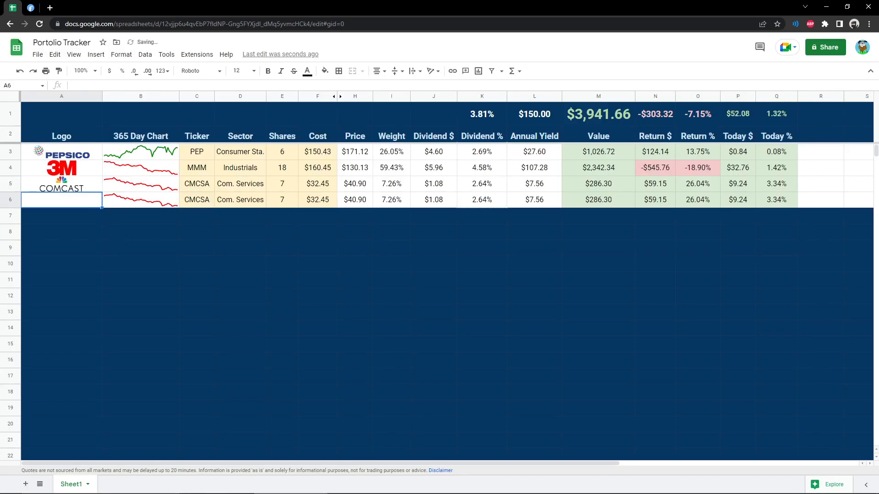
Change the ticker in C6 to MSFT and enter "Technolgy" as the sector in D6.
left_click(196, 200)
type("M")
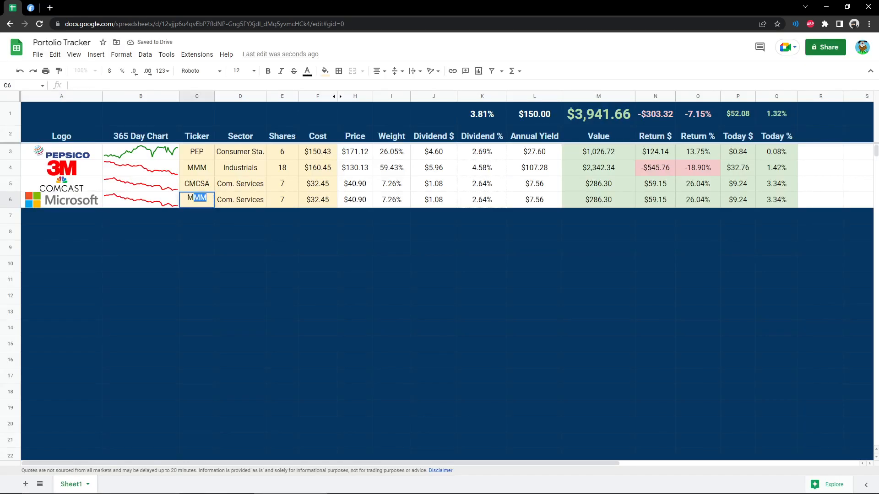
type("SFT")
key("Tab")
type("Tech")
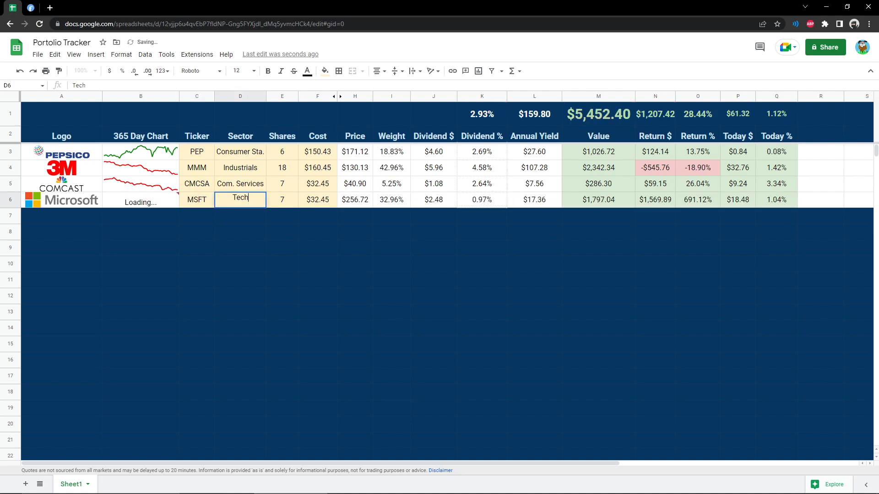
type("nolgy")
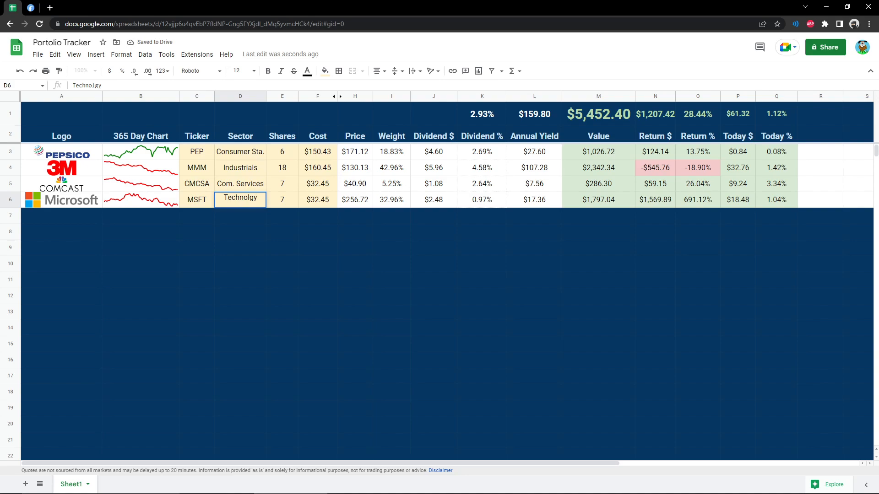
key("Tab")
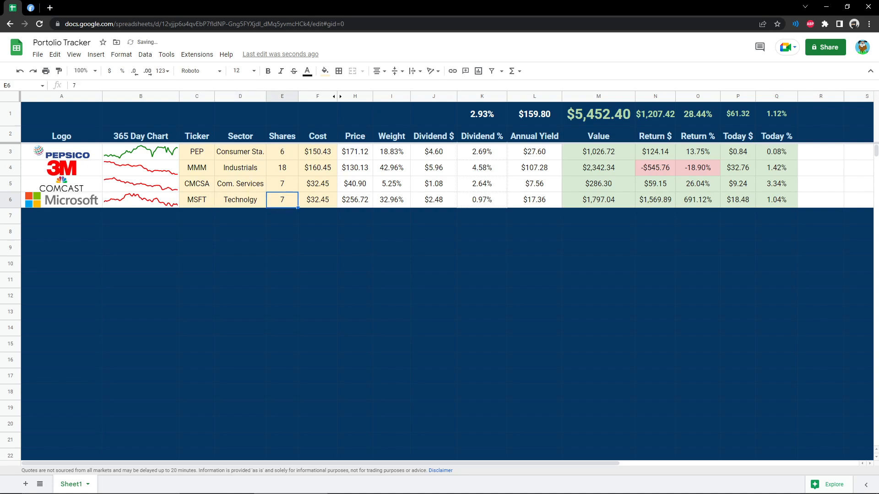
Set the Microsoft holding's shares to 35 and cost to 189.56, and widen the Value and Return $ columns to fit their totals.
type("35")
key("Tab")
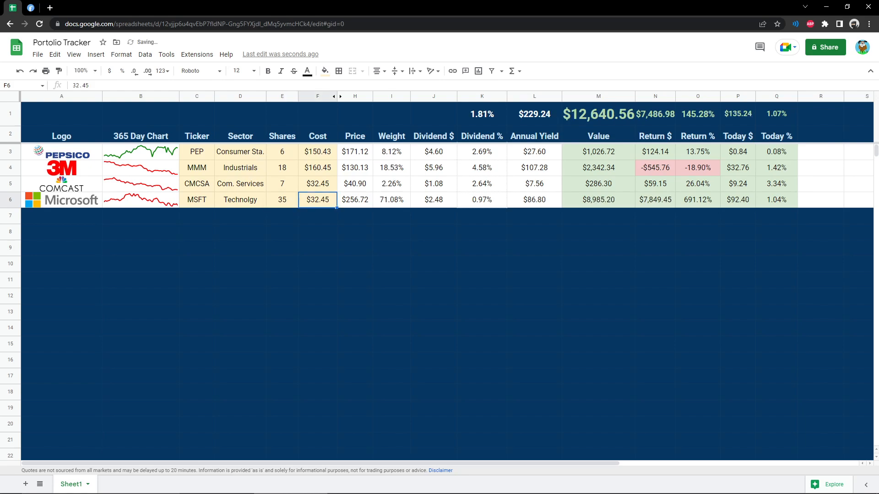
type("189.56")
key("Tab")
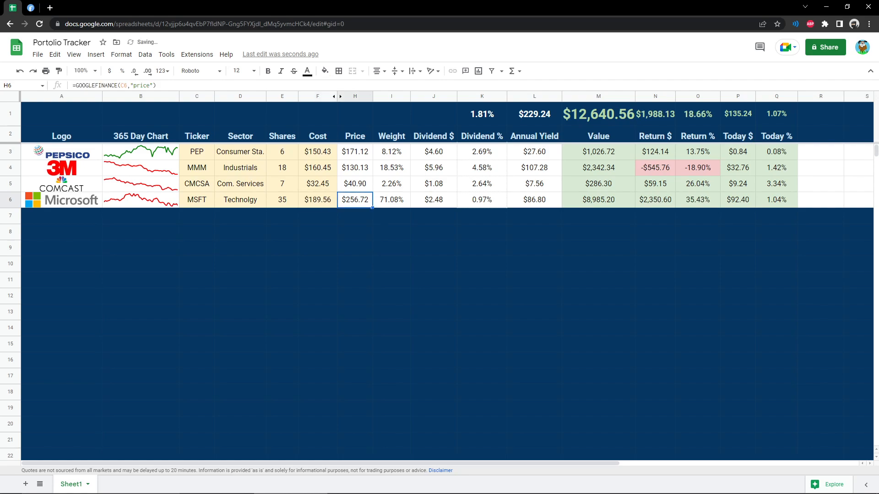
left_click_drag(634, 96, 684, 96)
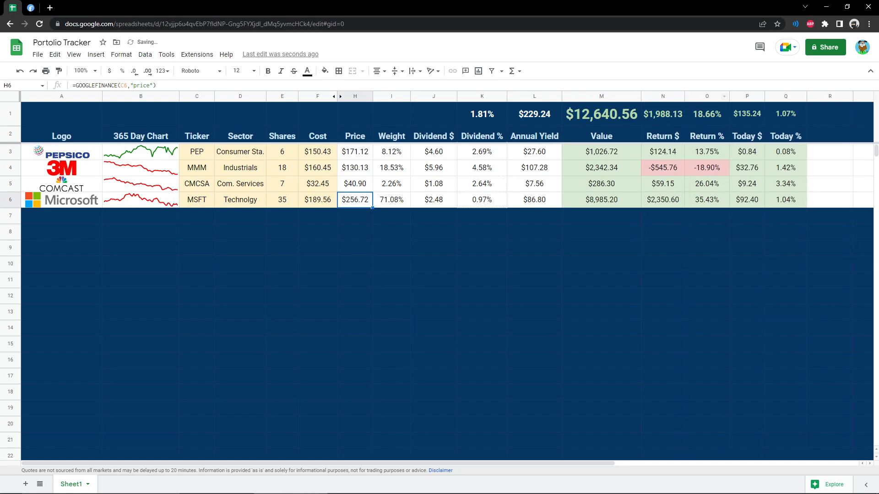
Review the return and daily change totals in N1:Q1 and the dividend totals in K1:L1.
left_click(663, 114)
left_click(707, 114)
left_click(747, 114)
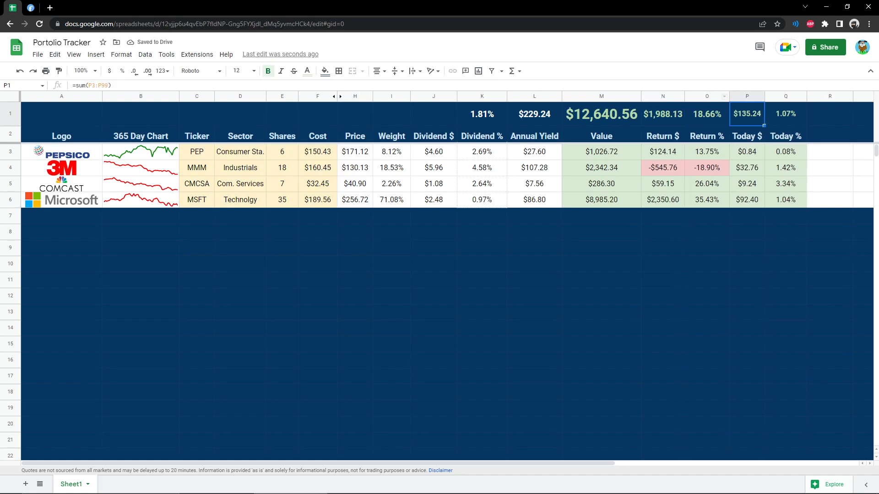
left_click(785, 114)
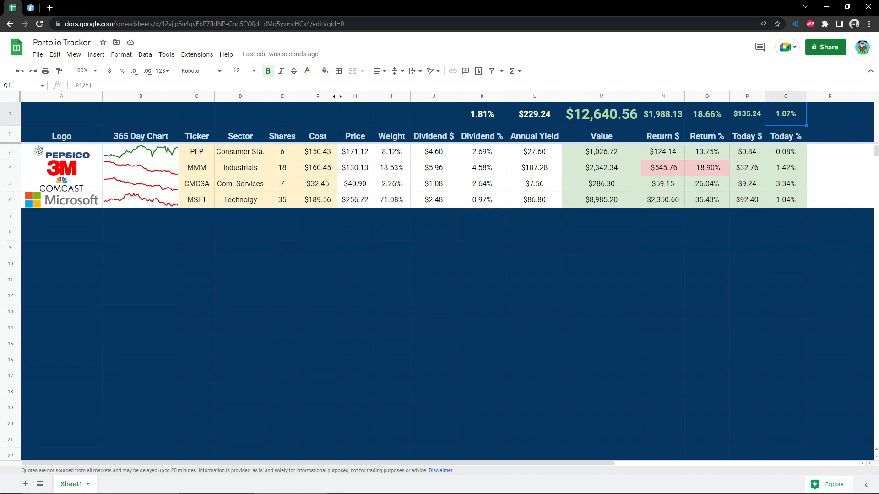
left_click_drag(482, 114, 534, 114)
left_click(534, 248)
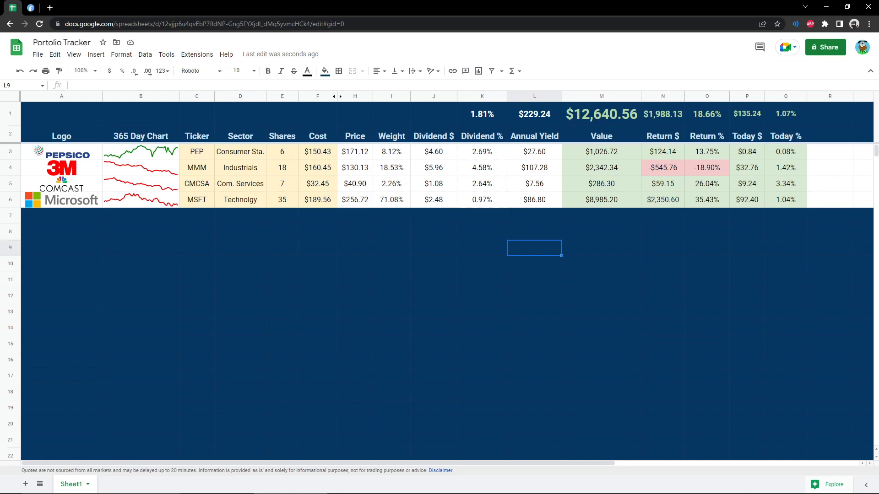
left_click(434, 312)
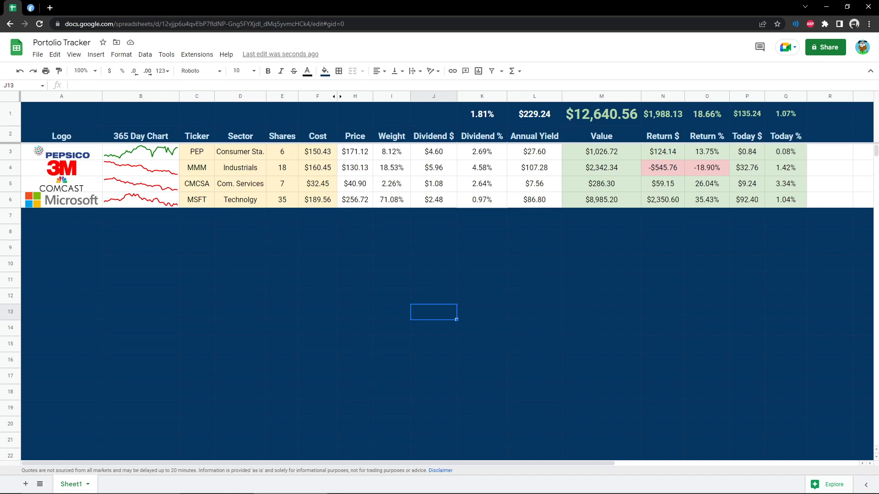
Insert a pie chart of portfolio weights by ticker from C2:C6 and I2:I6.
left_click_drag(197, 136, 196, 201)
left_click_drag(392, 136, 391, 200)
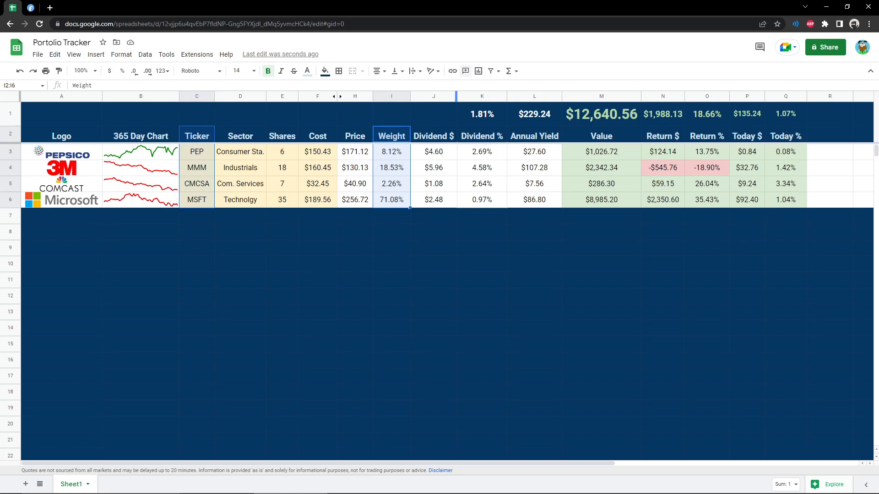
left_click(478, 71)
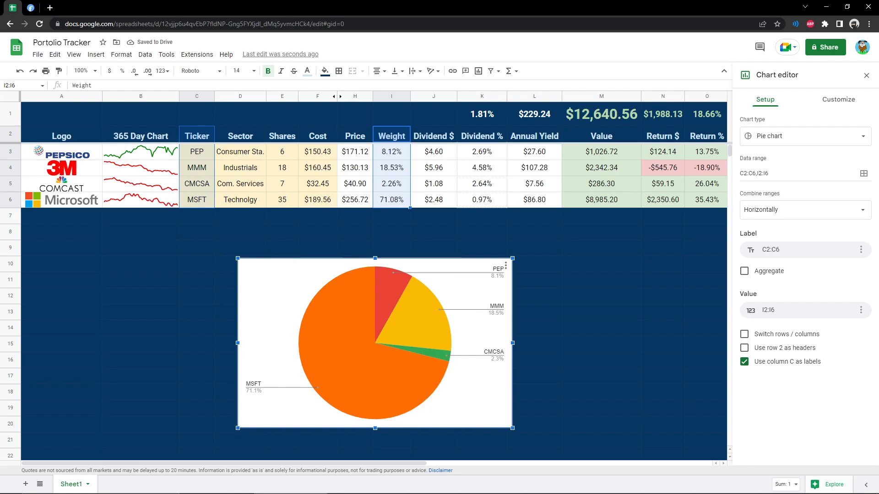
left_click(866, 76)
left_click(601, 248)
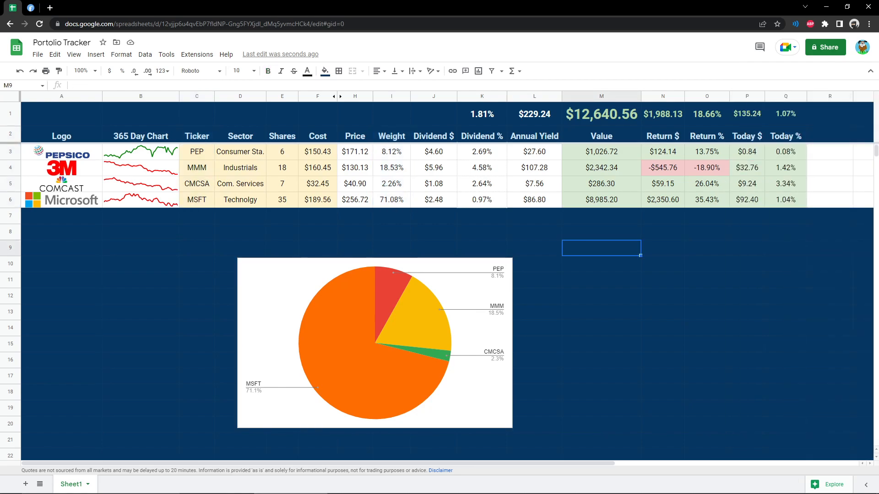
Test the pie chart by changing the Microsoft holding's shares to 15 and finally to 5.
left_click(282, 200)
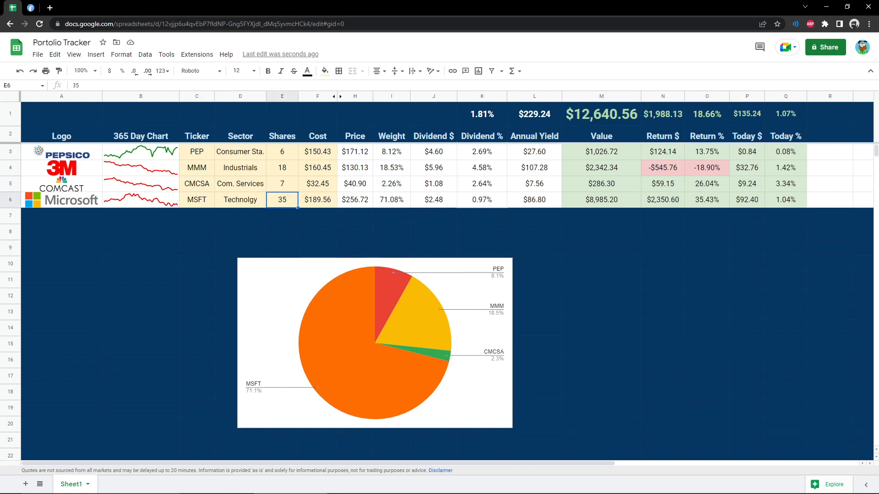
type("15")
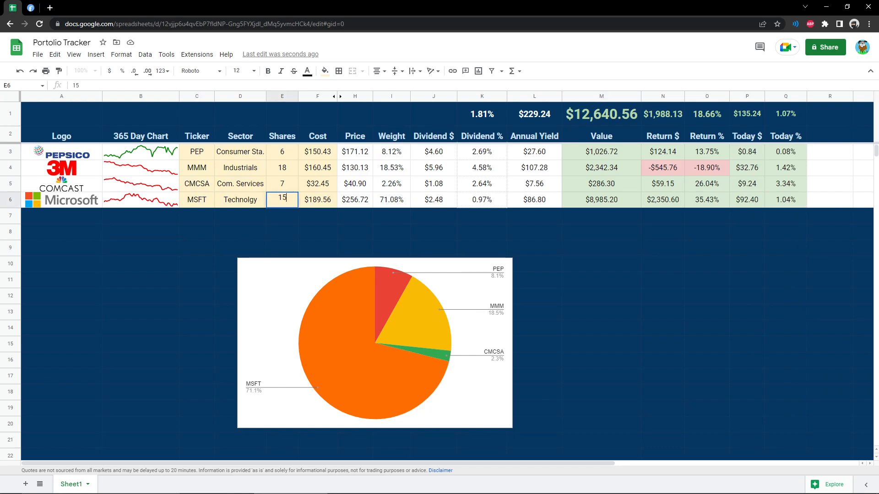
key("Up")
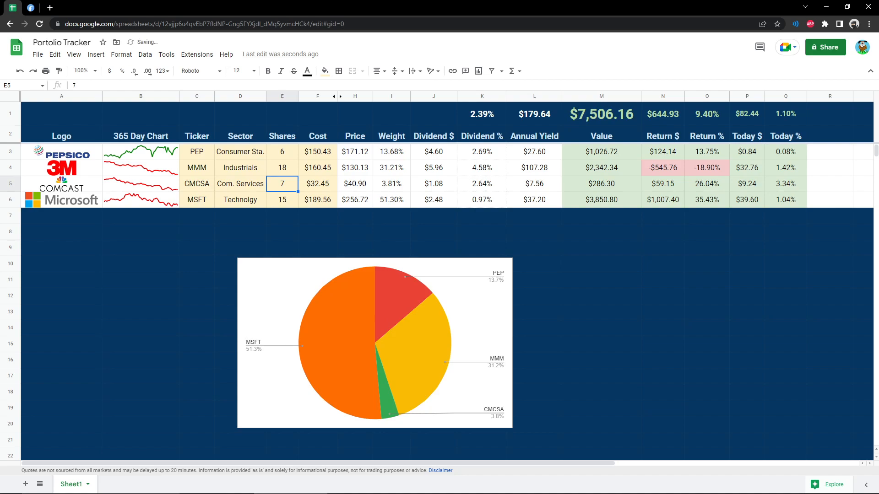
key("Down")
type("5")
key("Up")
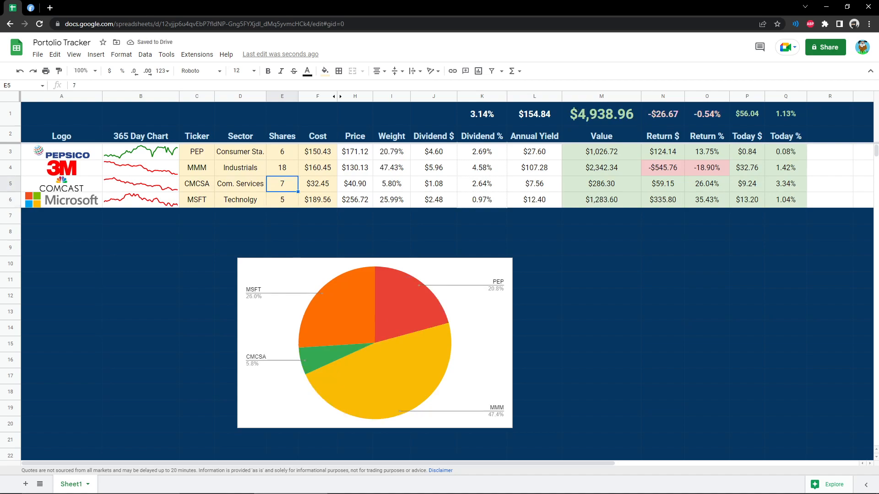
Set both the pie chart's border color and its background color to None.
double_click(375, 343)
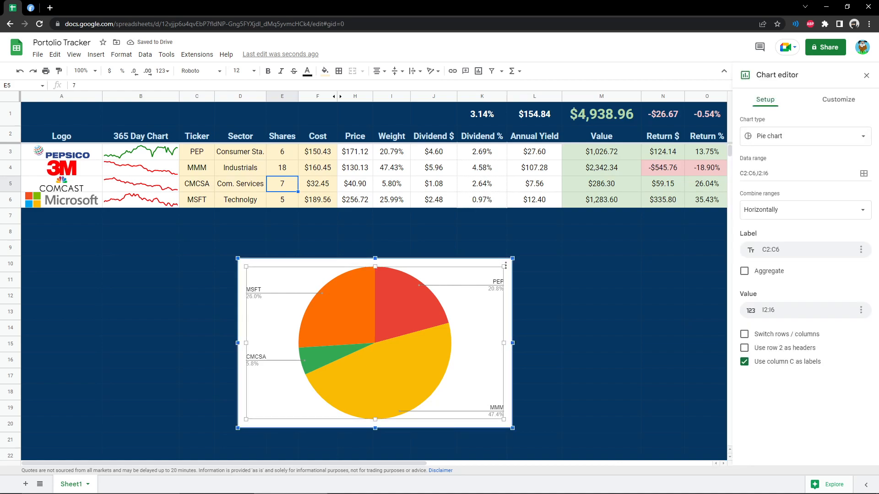
left_click(838, 99)
left_click(774, 122)
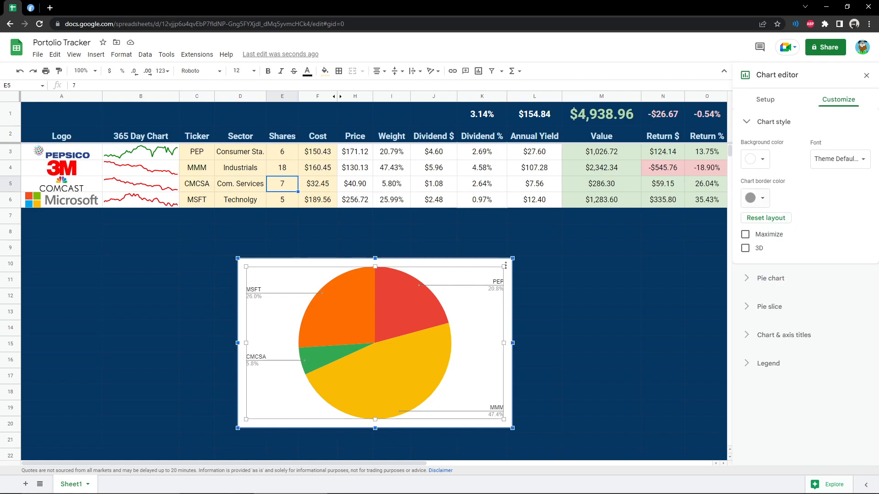
left_click(755, 198)
left_click(796, 366)
left_click(755, 160)
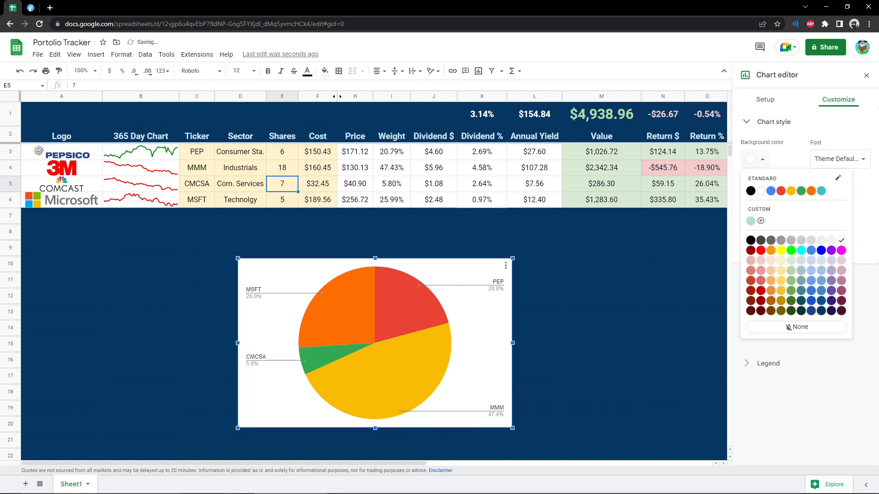
left_click(796, 327)
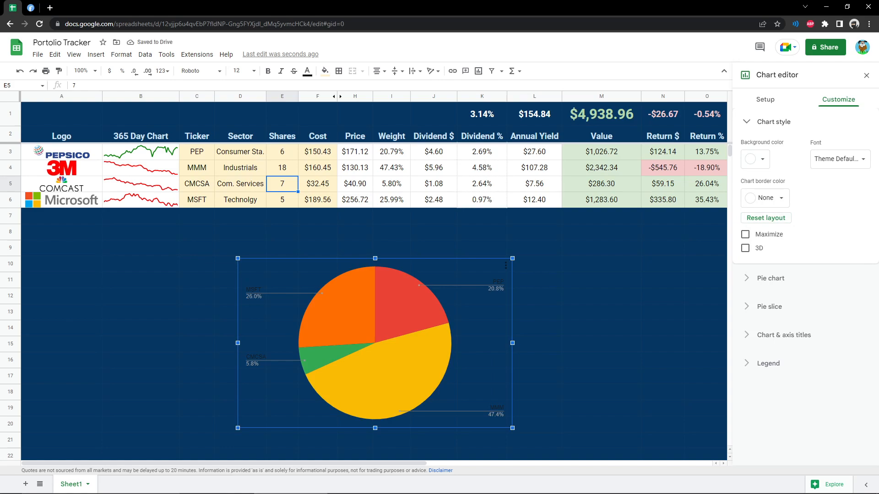
Try the 3D pie chart type on the portfolio weight chart.
left_click(765, 99)
left_click(805, 136)
scroll(803, 304, "down", 5)
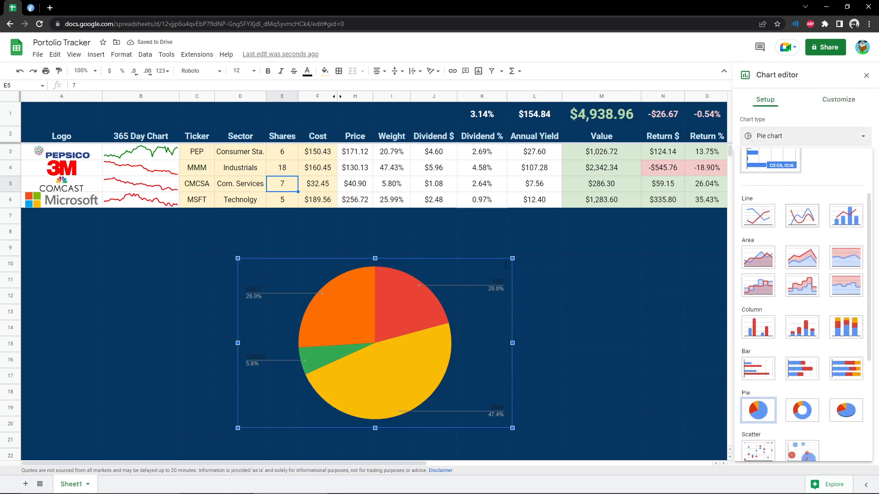
left_click(846, 237)
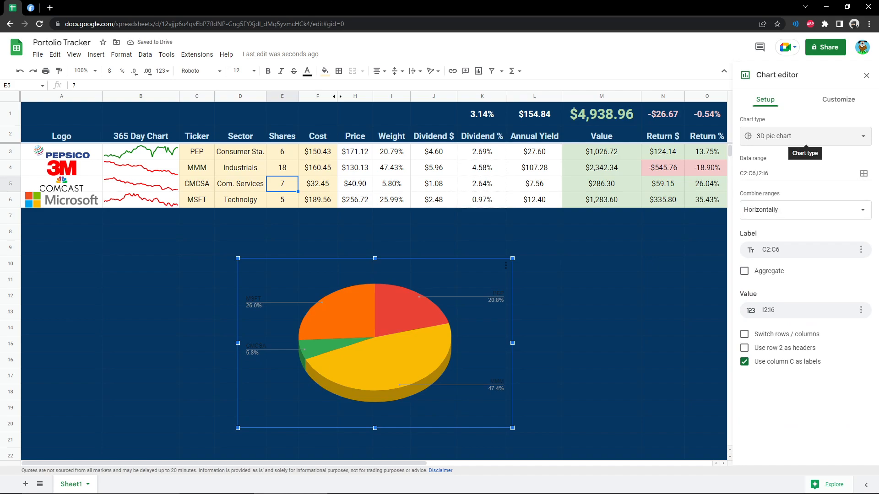
Change the portfolio weight chart to a doughnut chart.
left_click(805, 137)
scroll(803, 305, "down", 4)
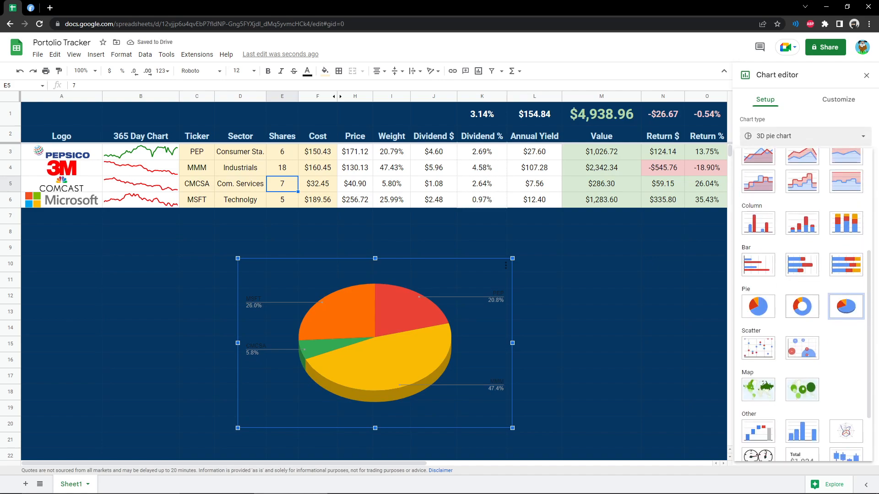
left_click(802, 306)
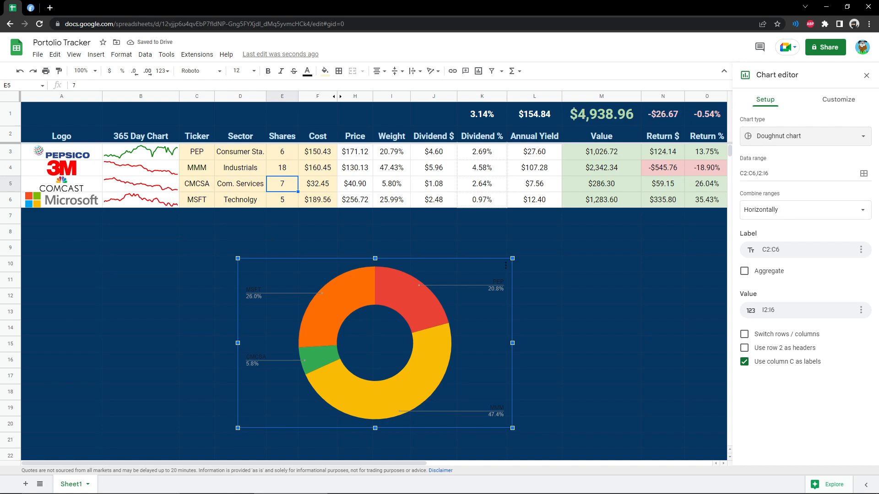
left_click(805, 136)
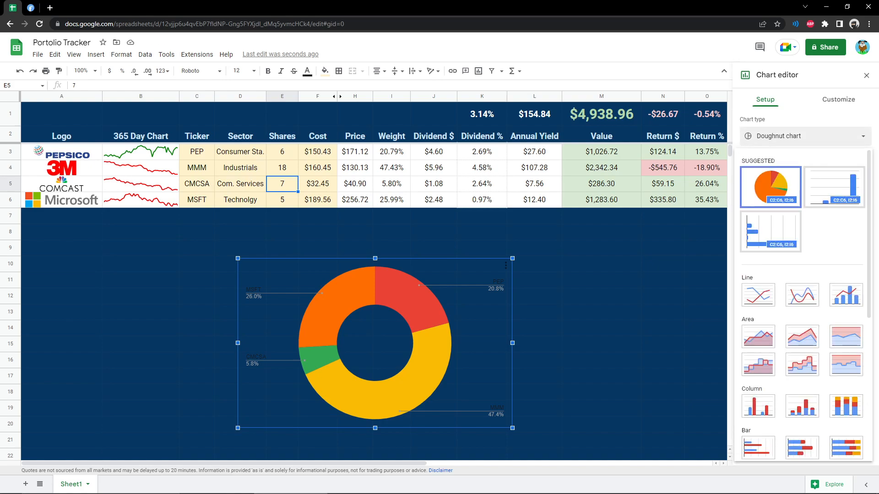
left_click(601, 296)
left_click(476, 321)
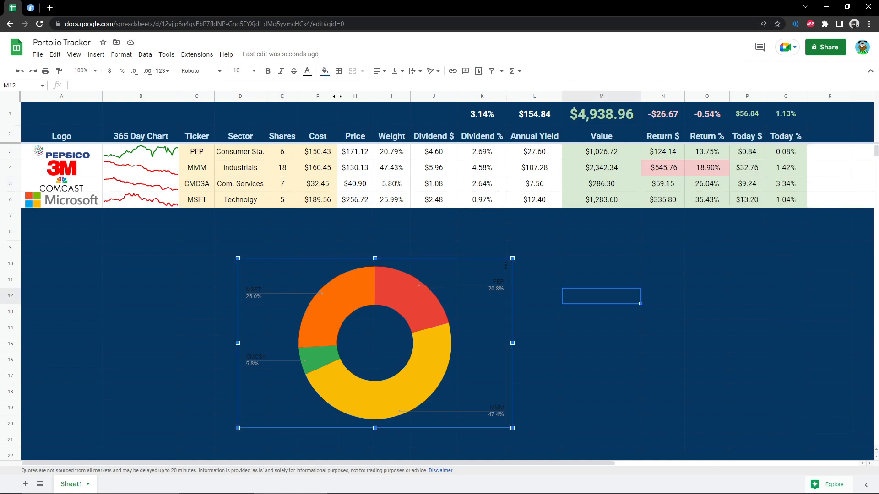
Format the doughnut chart's legend labels with white text at font size 16.
double_click(496, 286)
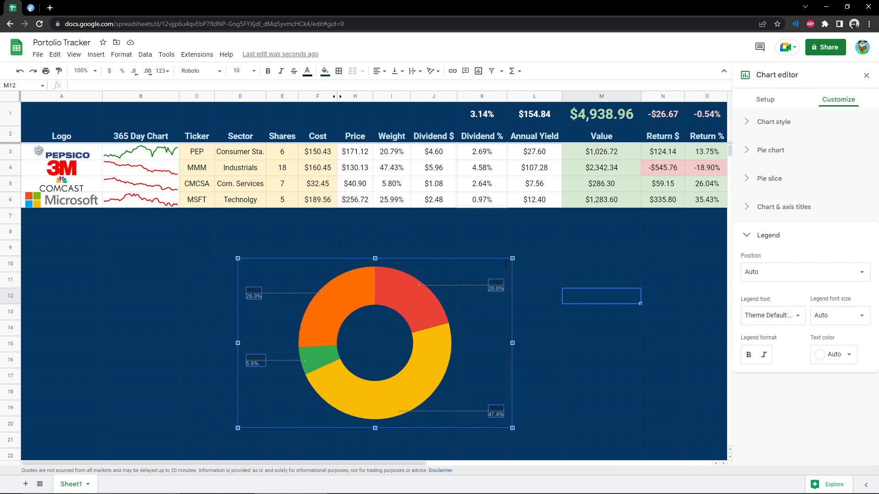
left_click(834, 355)
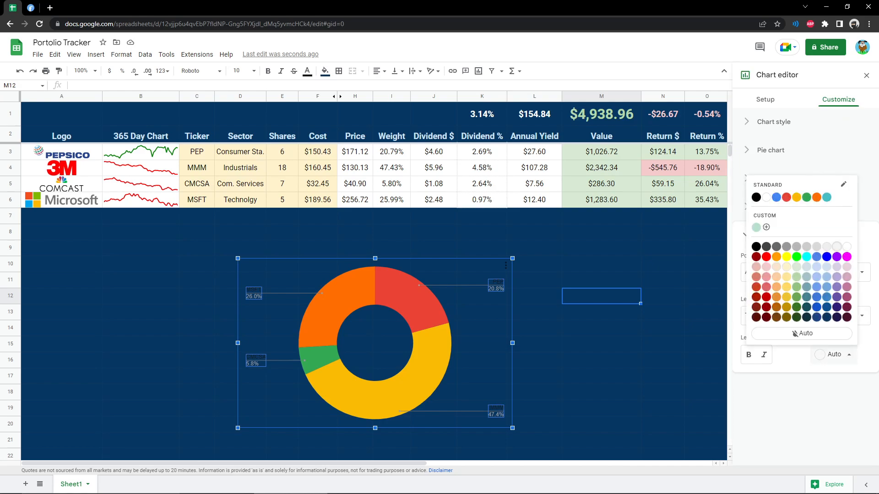
left_click(846, 246)
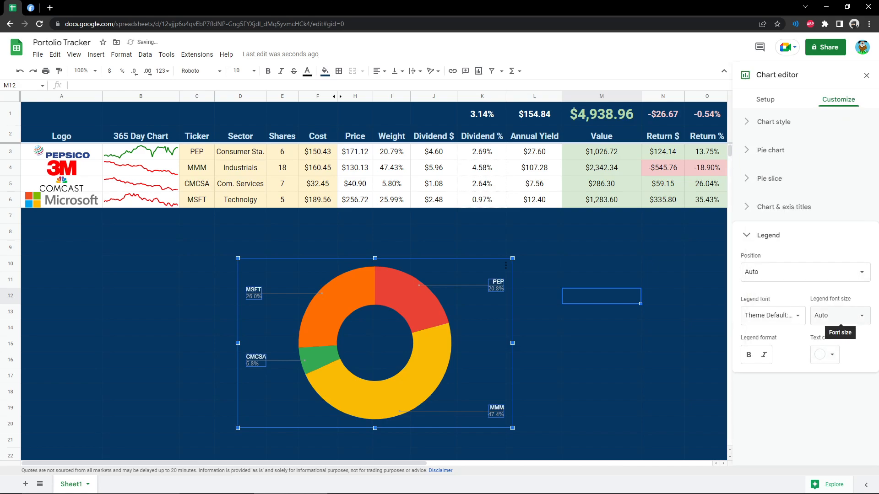
left_click(840, 316)
left_click(832, 394)
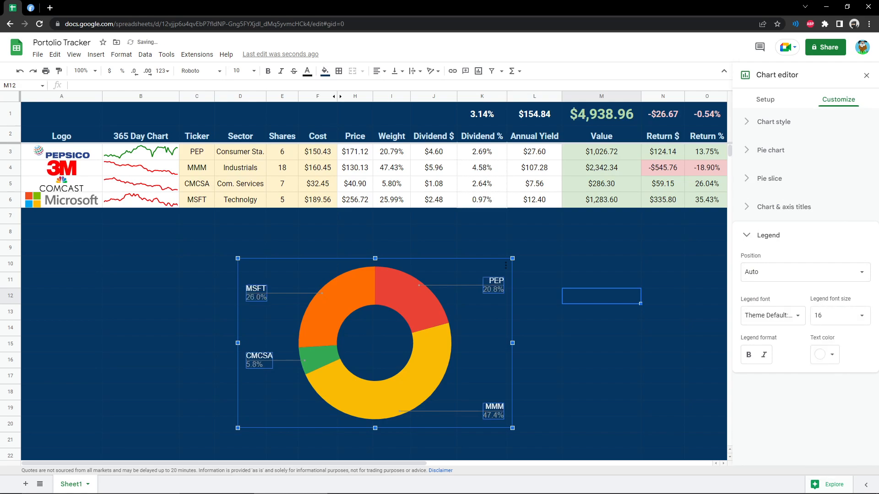
left_click(602, 393)
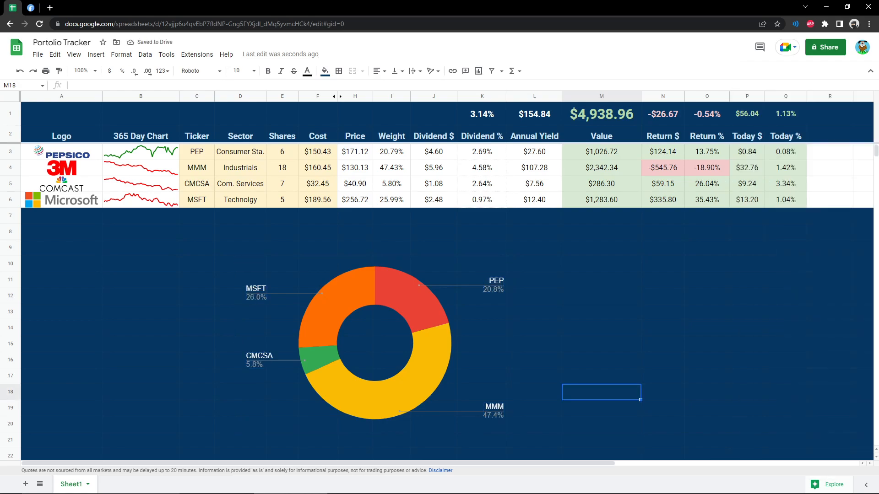
left_click(707, 296)
scroll(447, 302, "down", 1)
scroll(447, 302, "up", 1)
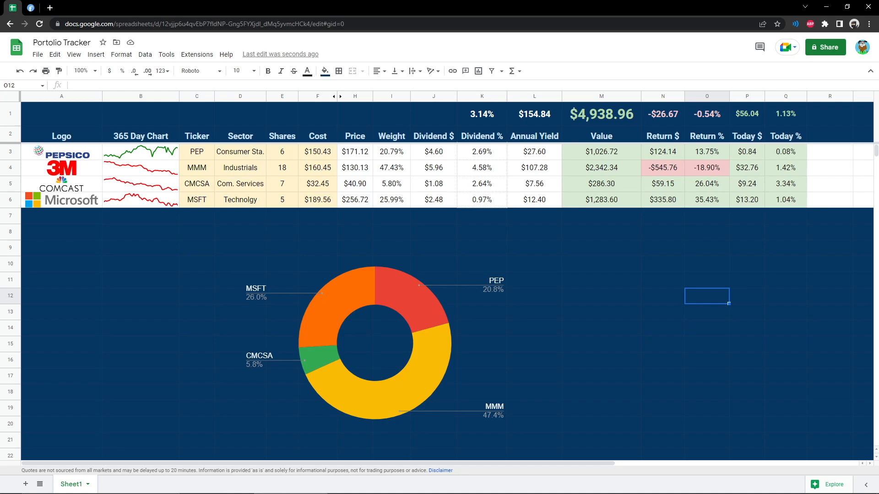
Compare the Finviz import formulas for Dividend $ in J3 and Dividend % in K3, focusing on the INDEX row argument.
left_click(141, 152)
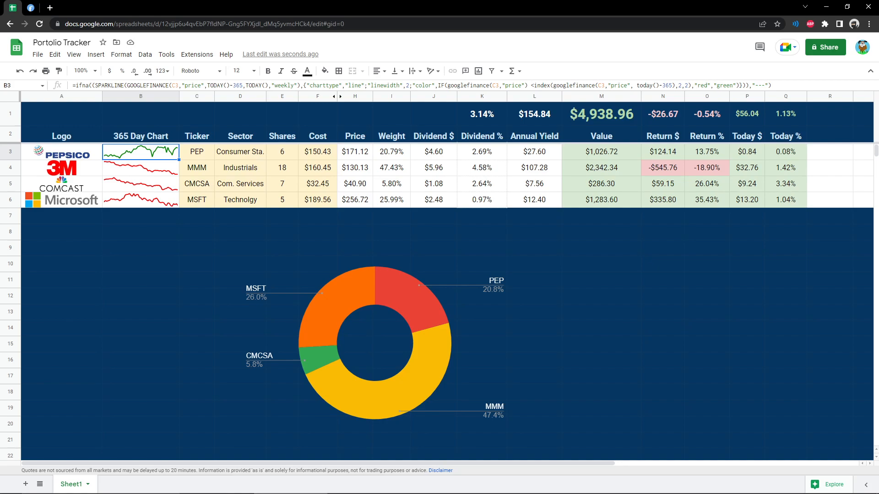
left_click(433, 152)
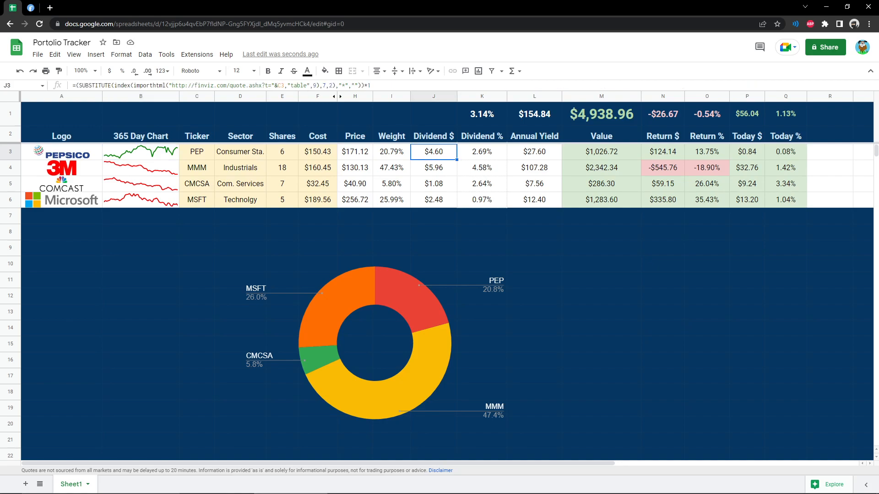
left_click(482, 152)
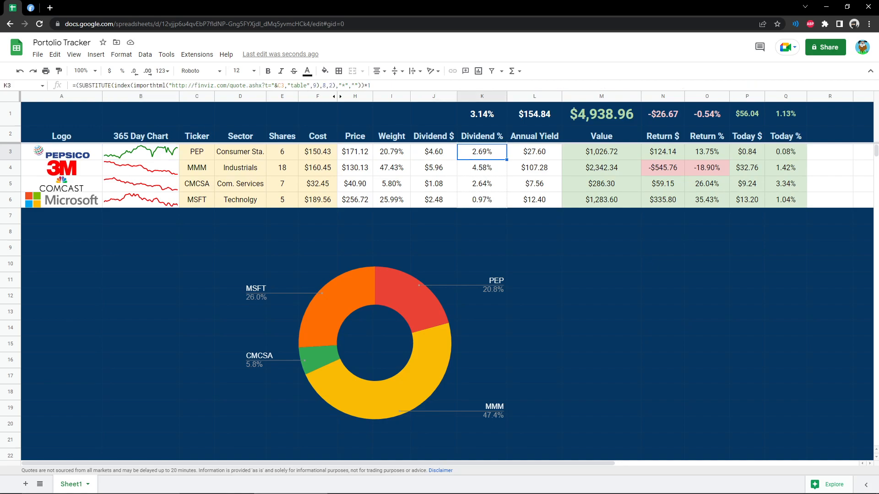
left_click(434, 152)
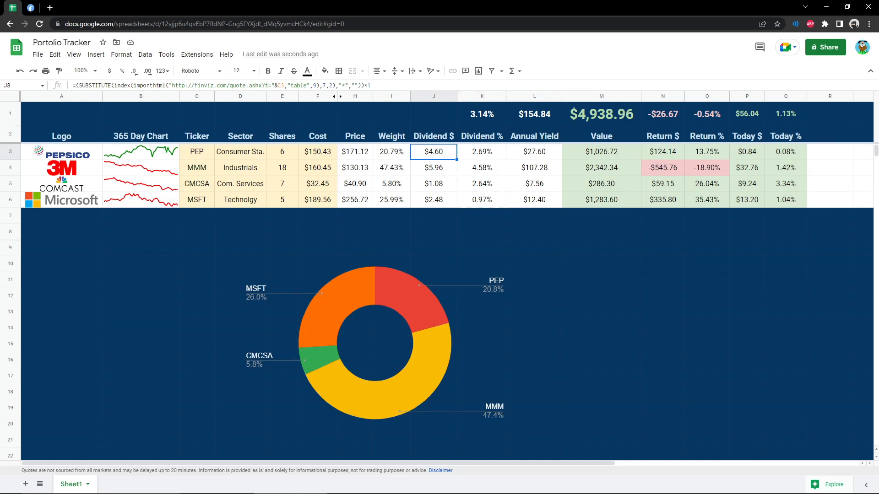
left_click(482, 152)
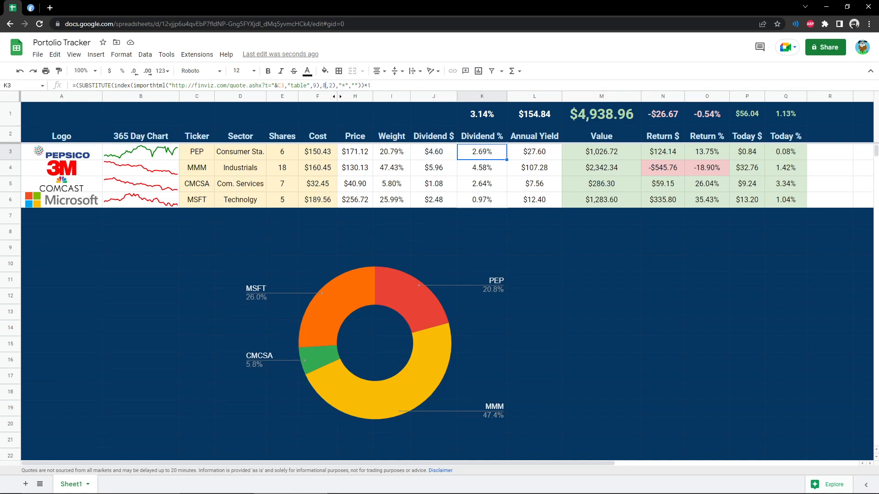
double_click(324, 86)
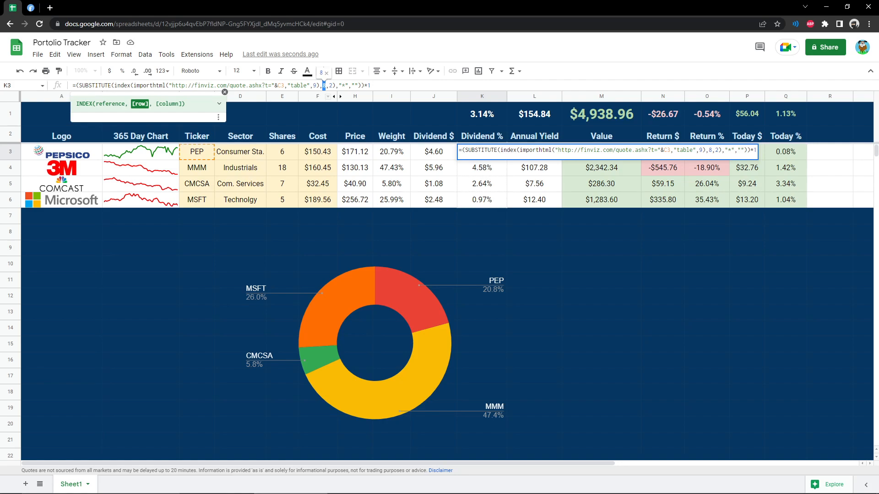
left_click(434, 152)
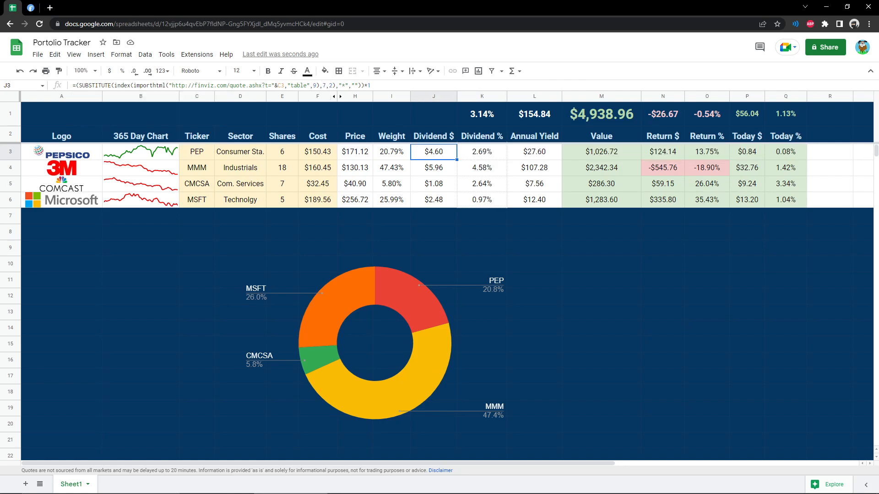
Examine the day-count arguments in the sparkline formula in B3, leaving the formula unedited.
left_click(141, 152)
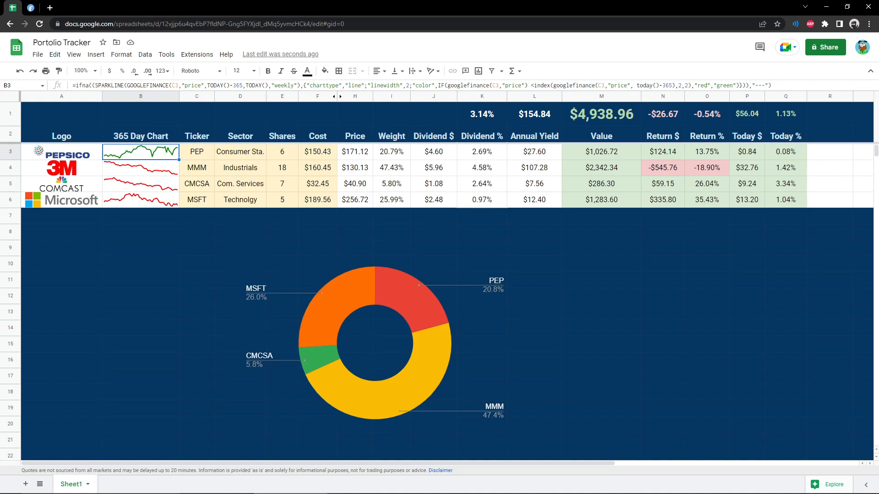
double_click(237, 85)
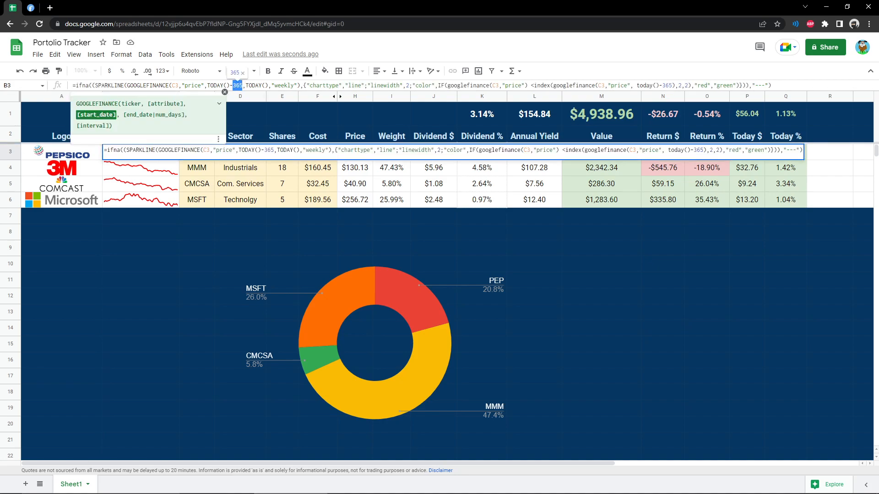
left_click_drag(672, 85, 662, 86)
left_click(615, 184)
left_click(602, 264)
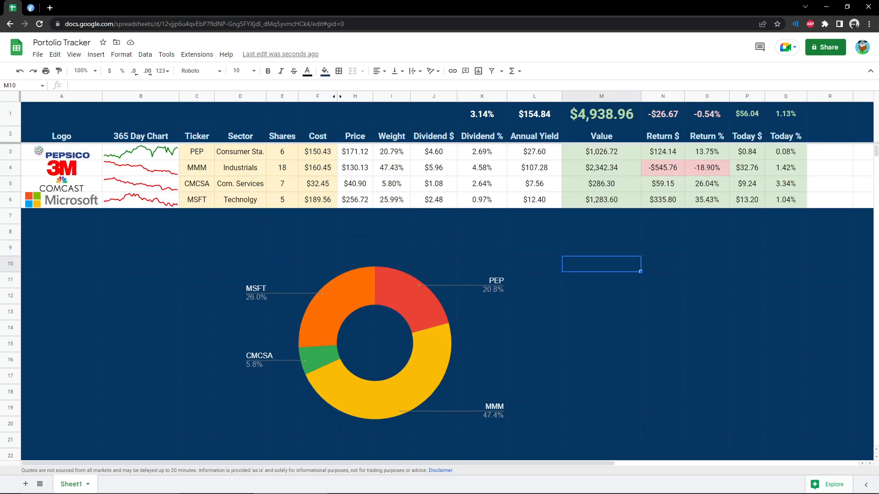